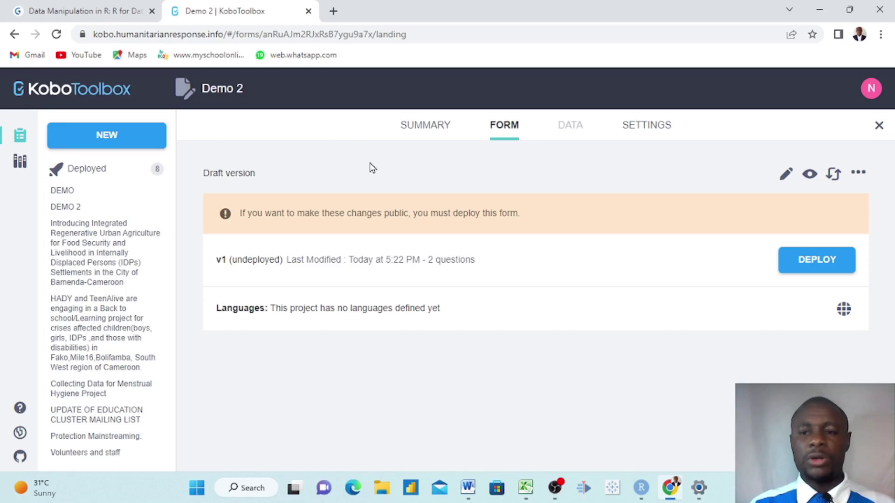
# Step: Show the draft projects instead of the deployed ones and open the Demo 2 form for editing
pyautogui.click(99, 172)
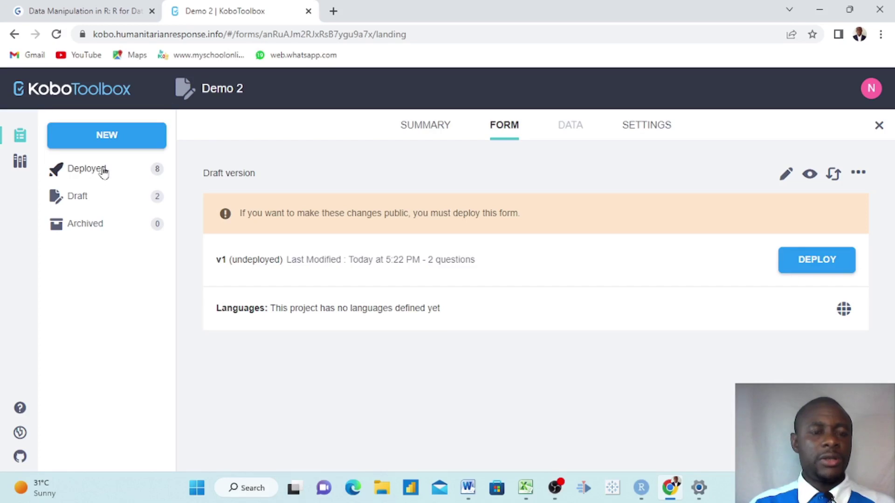
pyautogui.click(121, 199)
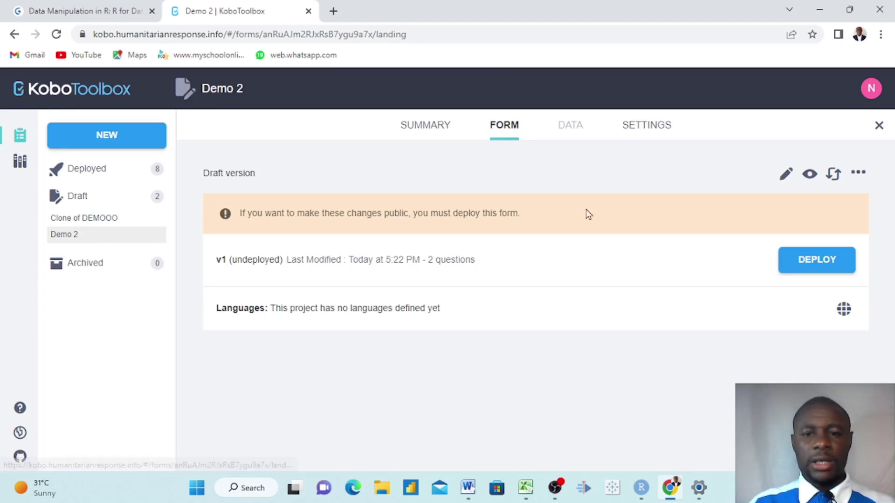
pyautogui.click(786, 180)
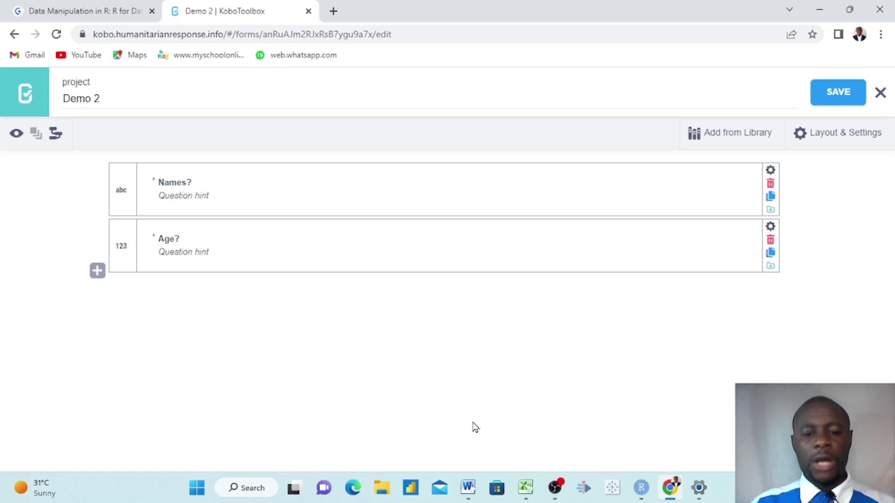
# Step: Switch to the KOBO Word document and review its rating question table and ranking question
pyautogui.moveTo(472, 499)
pyautogui.click(474, 443)
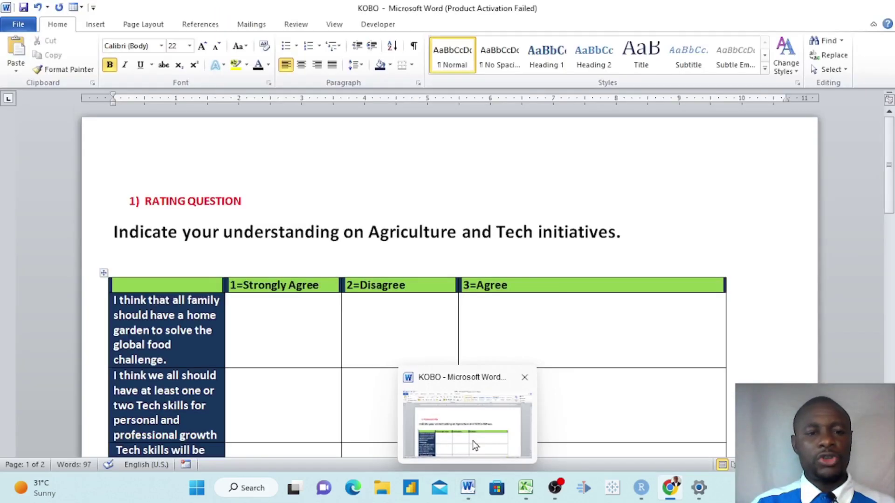
pyautogui.scroll(-10, 343, 250)
pyautogui.scroll(10, 343, 250)
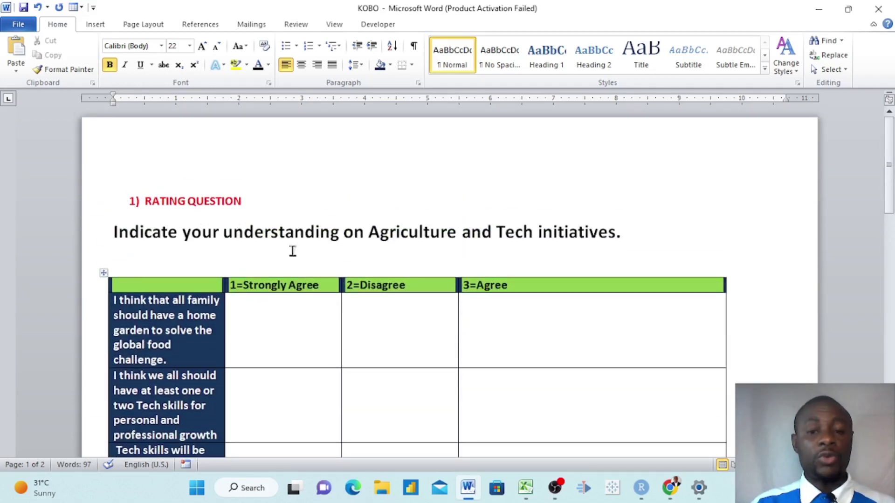
pyautogui.scroll(-2, 344, 293)
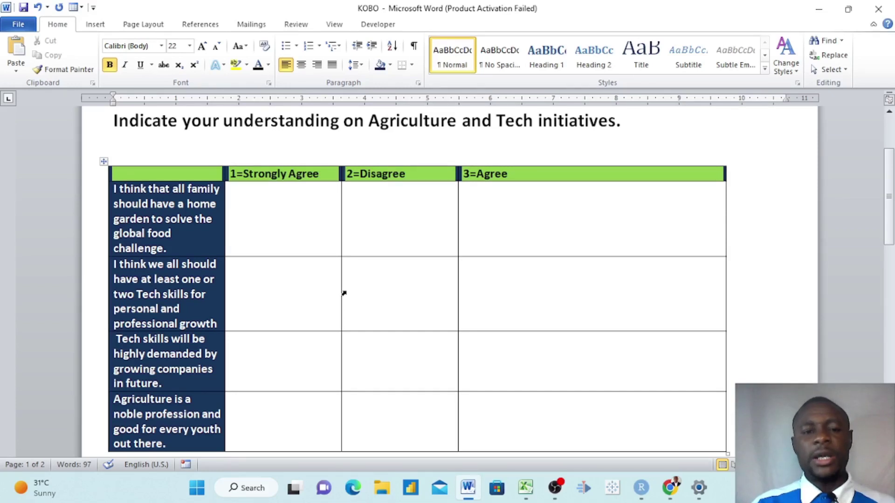
pyautogui.scroll(2, 344, 293)
pyautogui.scroll(-1, 343, 294)
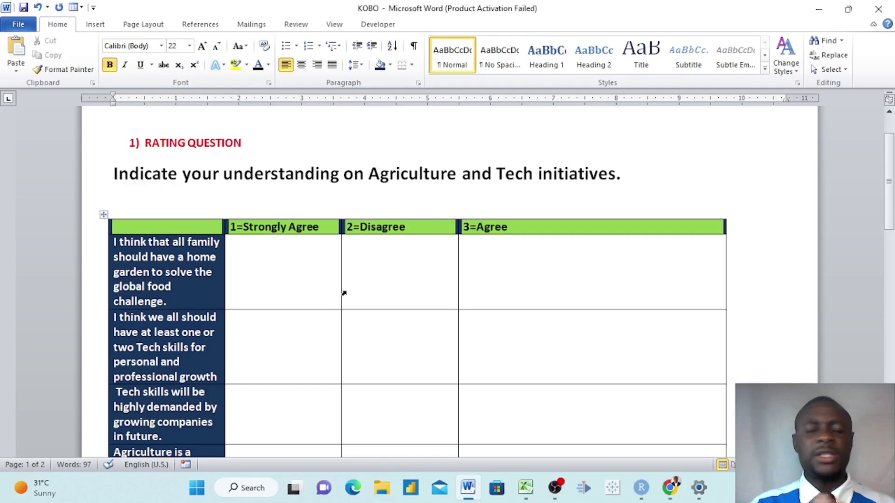
pyautogui.scroll(-15, 344, 293)
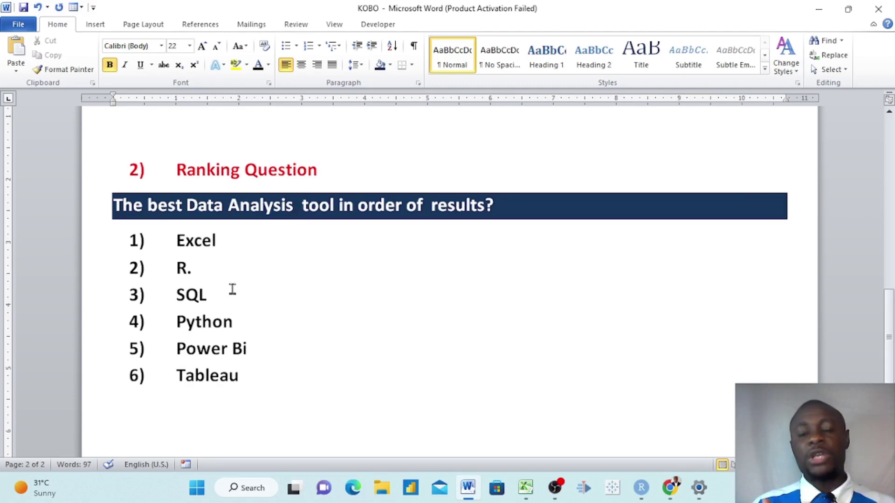
pyautogui.scroll(10, 232, 289)
pyautogui.scroll(-2, 232, 289)
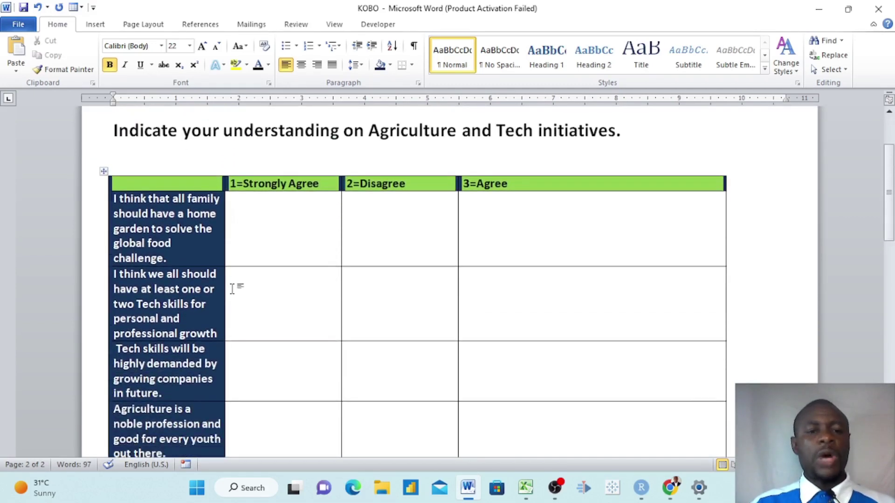
pyautogui.scroll(2, 232, 289)
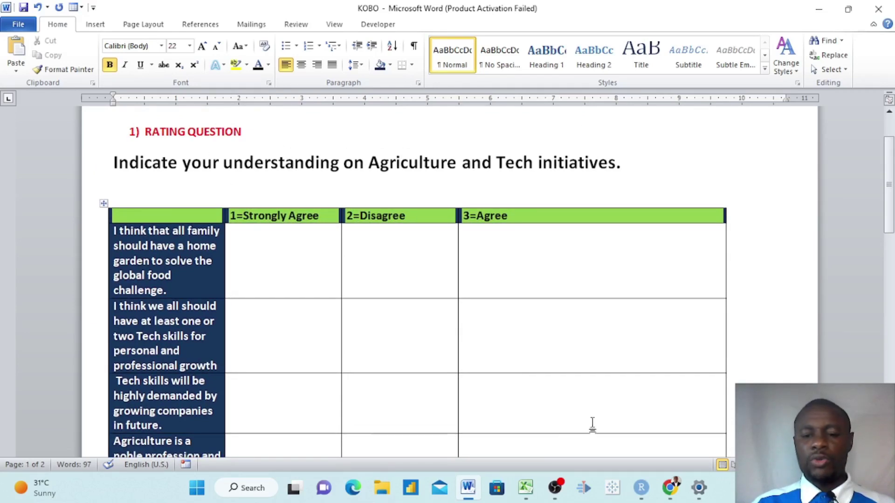
# Step: Return to KoboToolbox and start a new question below the Age? question
pyautogui.moveTo(670, 488)
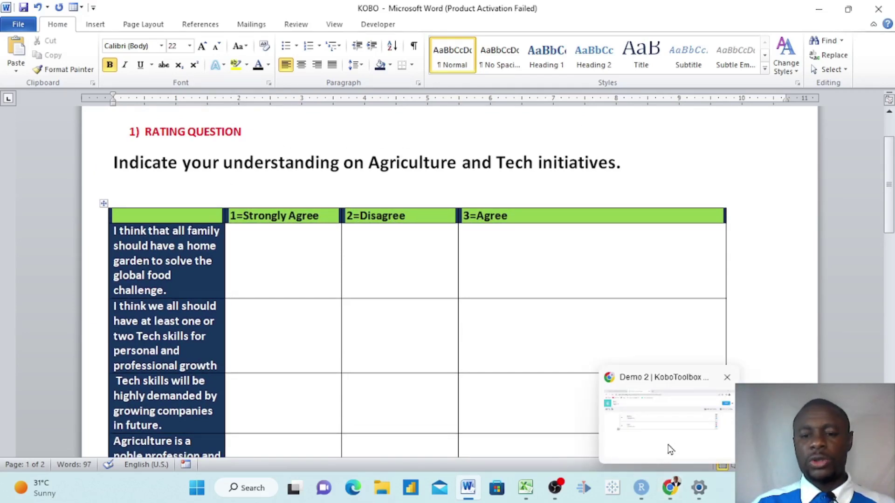
pyautogui.click(669, 450)
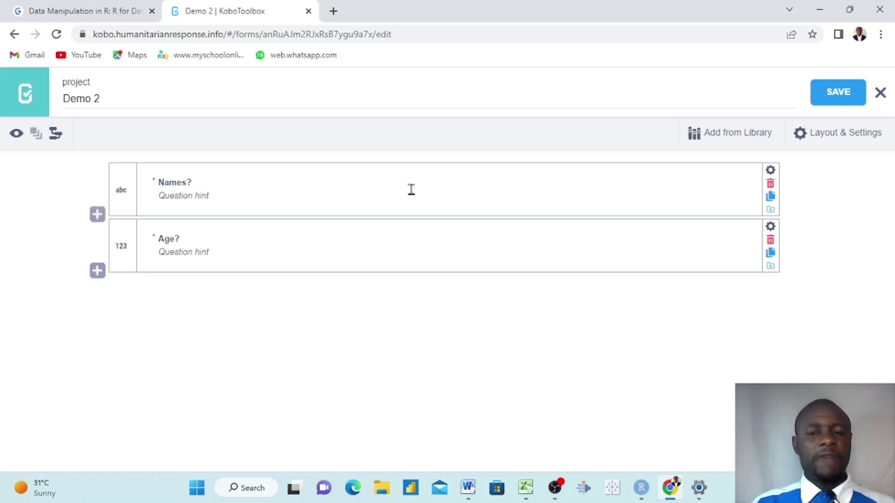
pyautogui.click(98, 271)
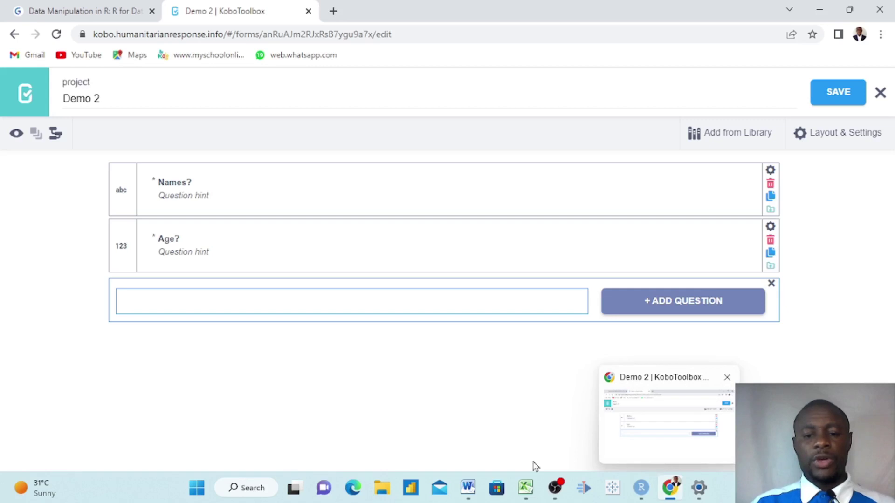
# Step: In the KOBO Word document, copy the rating question title "Indicate your understanding on Agriculture and Tech initiatives."
pyautogui.moveTo(470, 490)
pyautogui.click(466, 437)
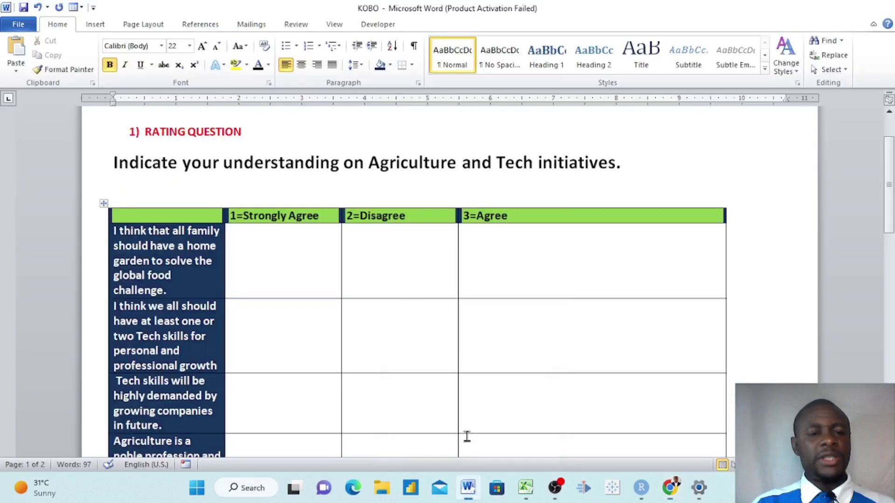
pyautogui.scroll(3, 401, 299)
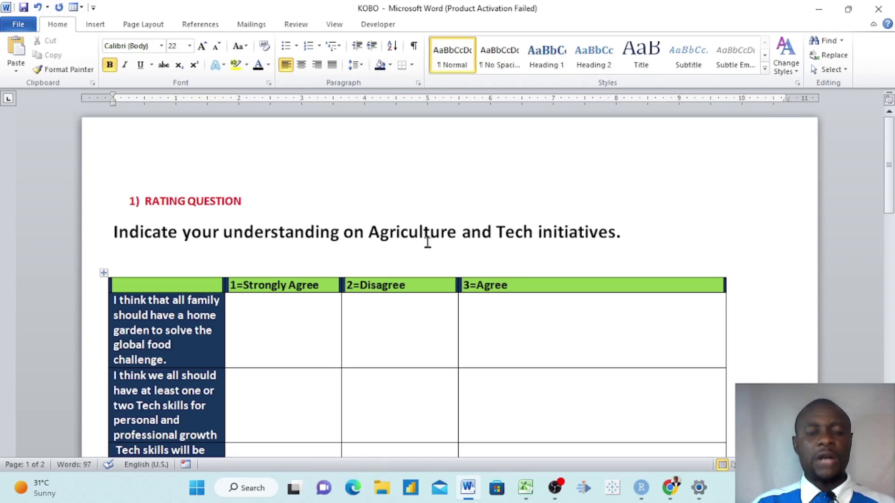
pyautogui.click(624, 236)
pyautogui.moveTo(567, 232); pyautogui.dragTo(124, 232)
pyautogui.hotkey('ctrl', 'c')
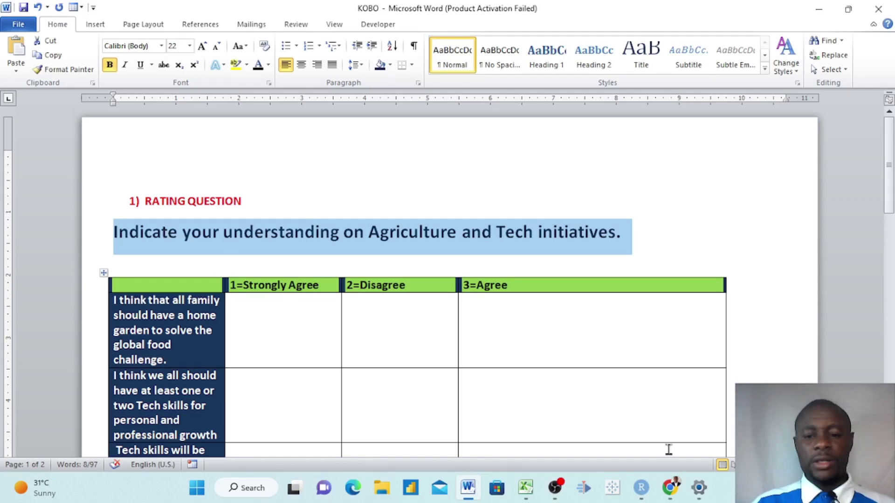
# Step: Switch to KoboToolbox and add "Indicate your understanding on Agriculture and Tech initiatives." from the clipboard as a Rating question
pyautogui.moveTo(670, 488)
pyautogui.click(655, 426)
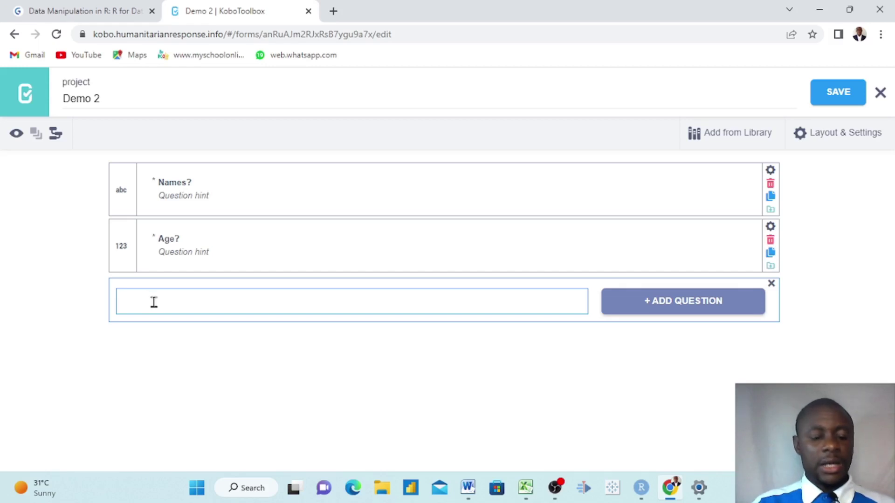
pyautogui.hotkey('ctrl', 'v')
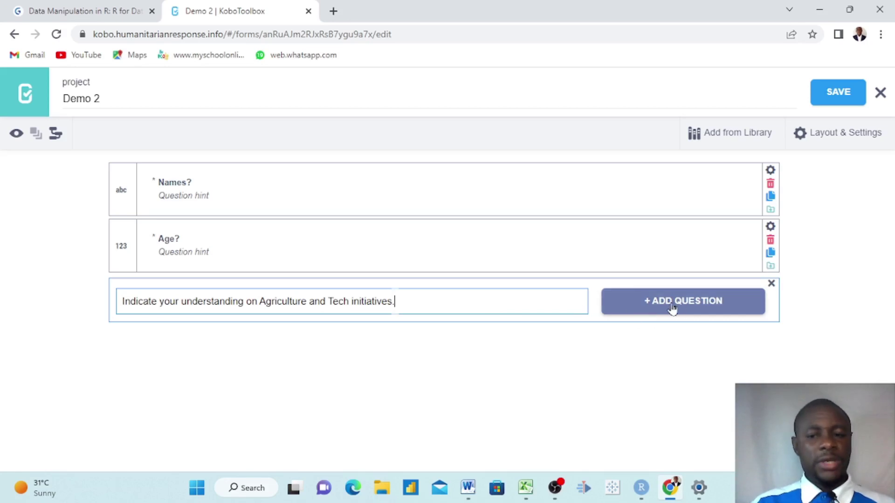
pyautogui.click(652, 311)
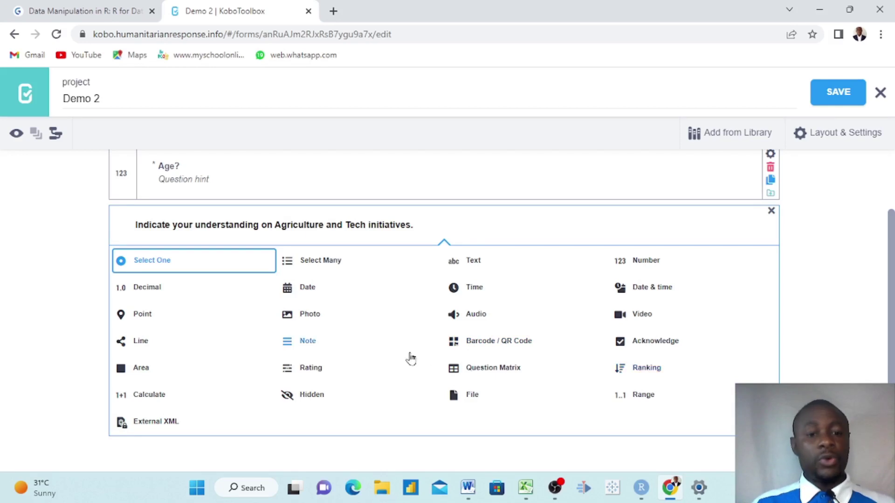
pyautogui.click(316, 368)
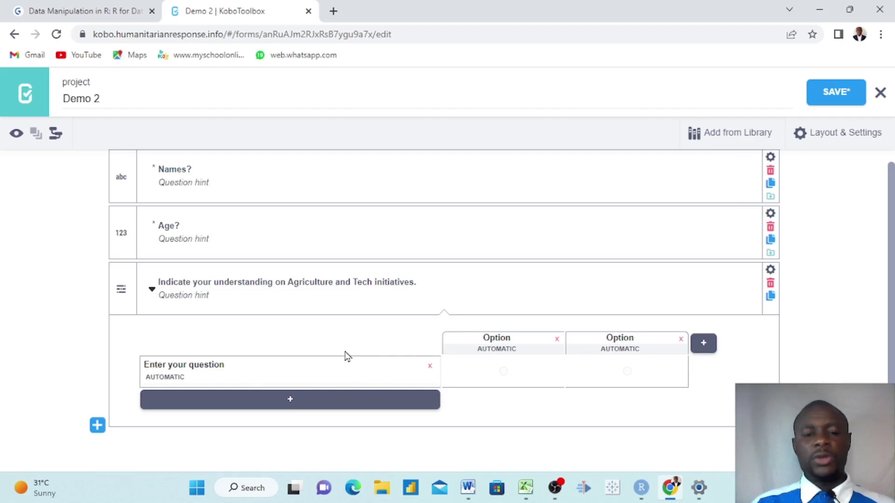
pyautogui.click(291, 403)
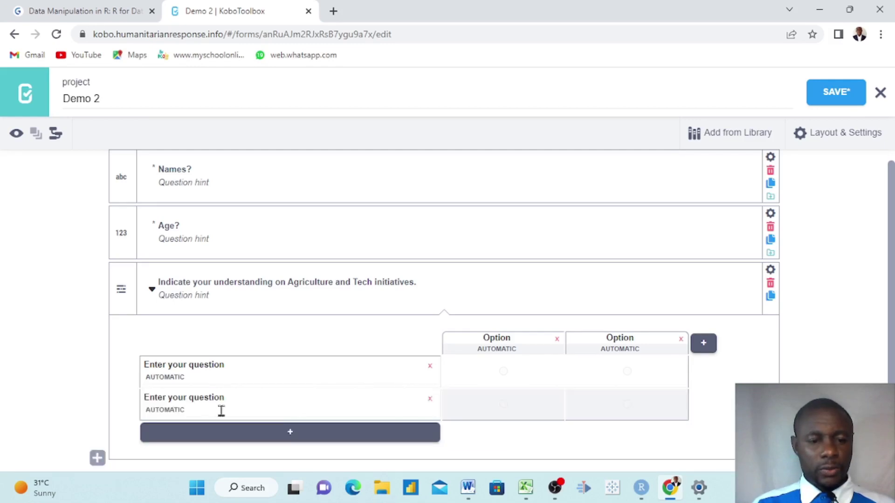
pyautogui.click(430, 400)
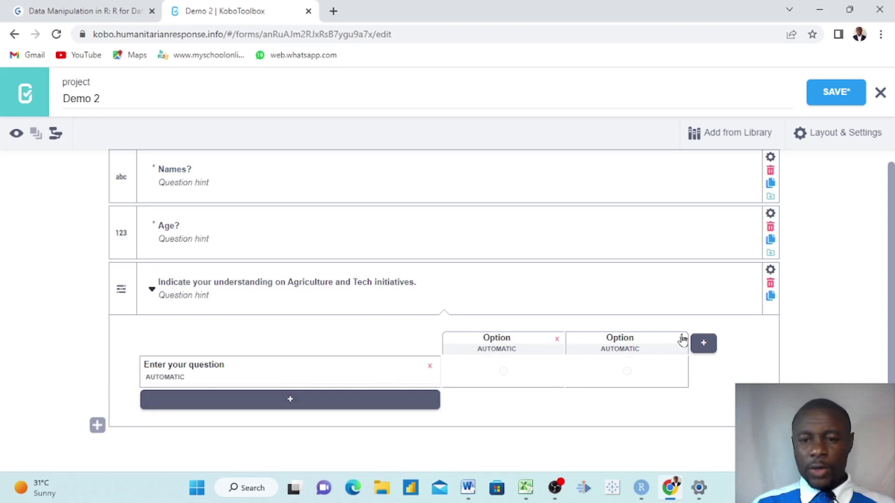
pyautogui.click(703, 345)
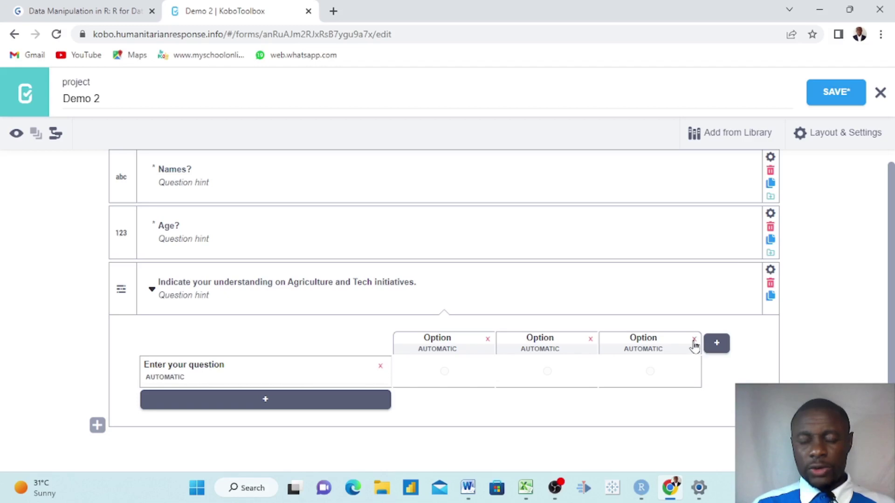
pyautogui.click(694, 339)
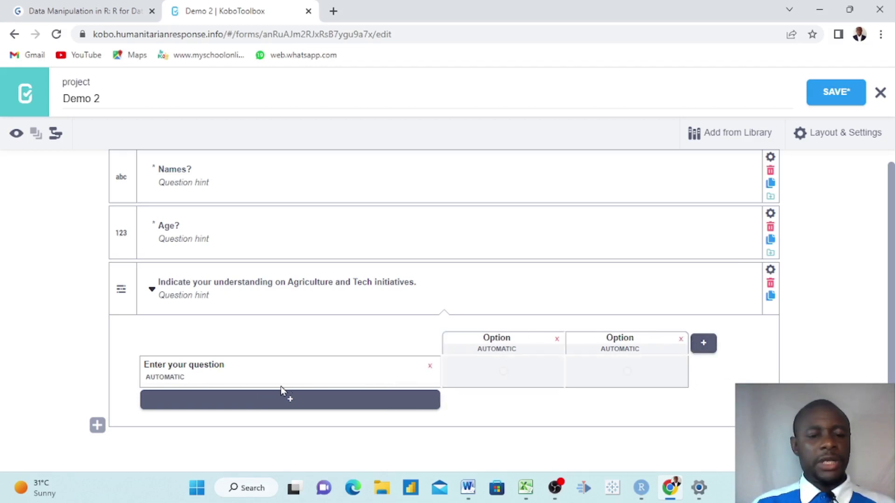
# Step: Check the answer columns of the Word rating table, and add a third option to the rating question in KoboToolbox
pyautogui.moveTo(472, 492)
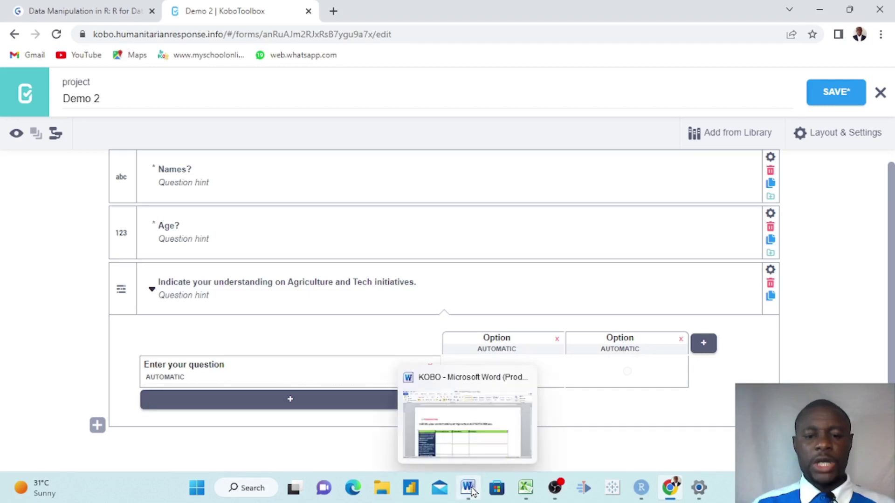
pyautogui.click(479, 459)
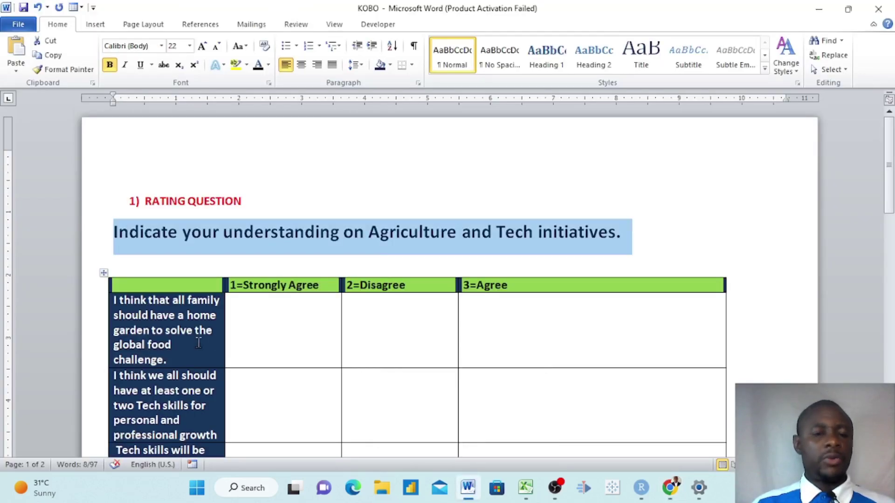
pyautogui.scroll(-5, 198, 343)
pyautogui.scroll(2, 199, 344)
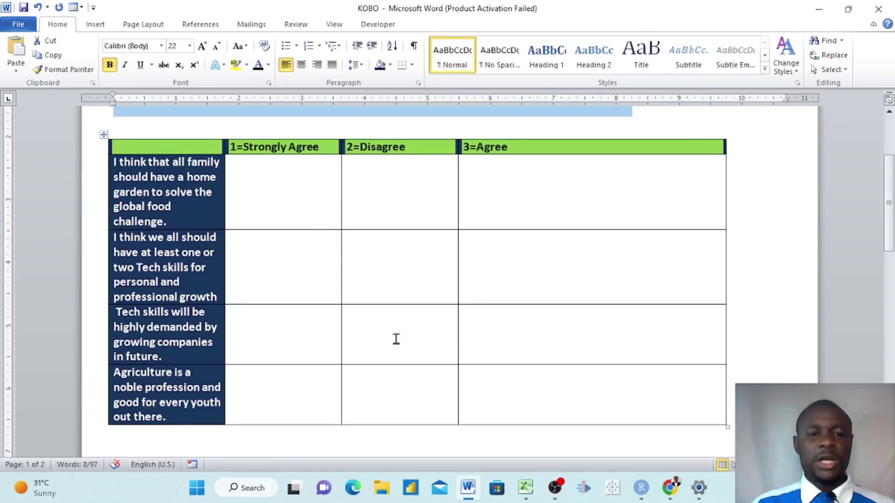
pyautogui.scroll(3, 287, 186)
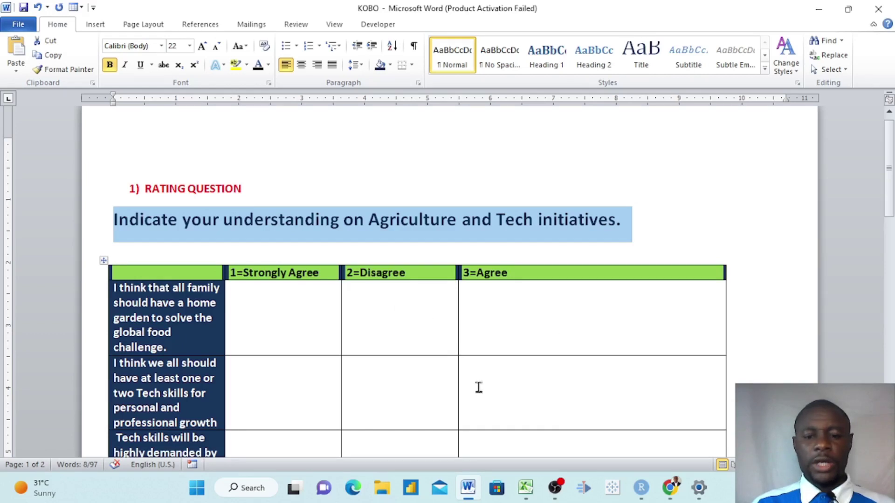
pyautogui.moveTo(468, 484)
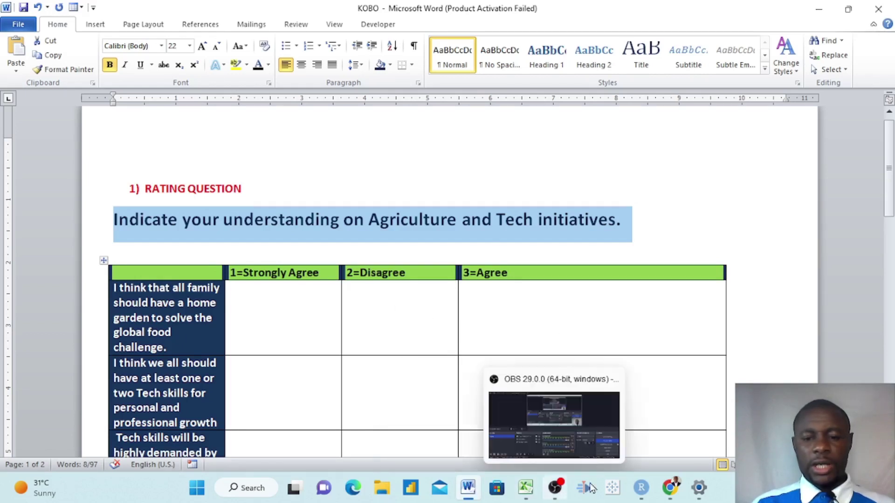
pyautogui.moveTo(670, 488)
pyautogui.click(669, 437)
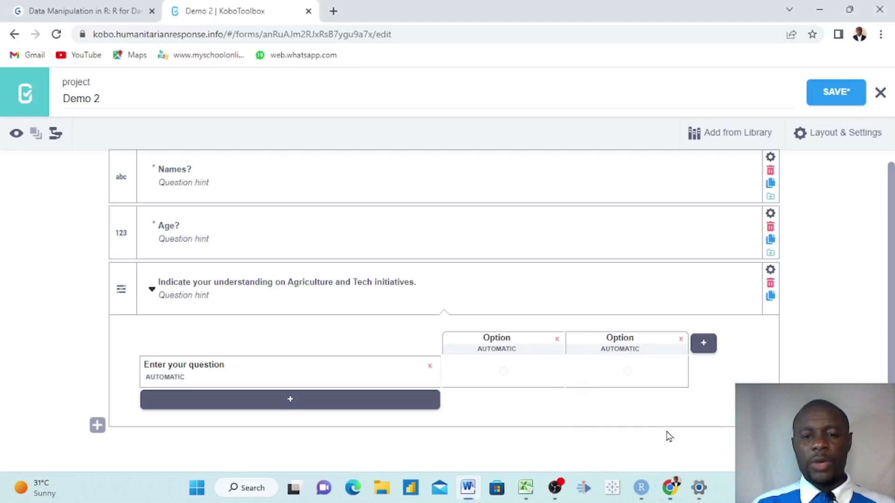
pyautogui.click(704, 345)
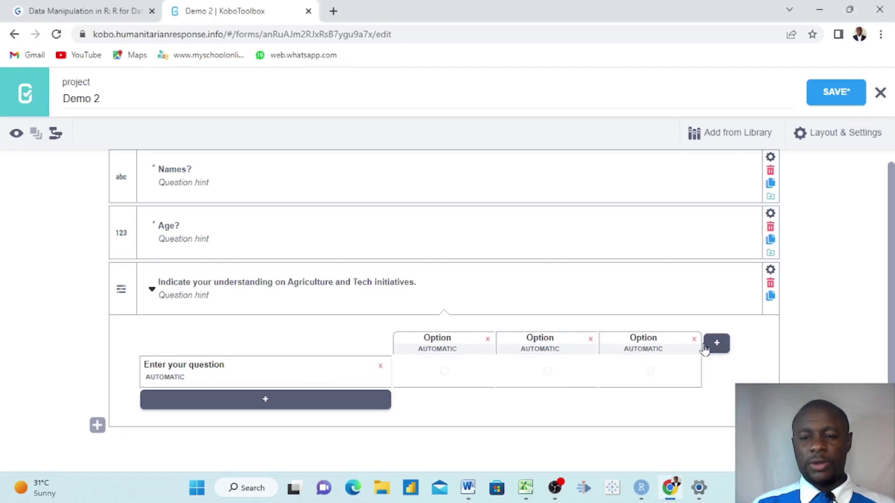
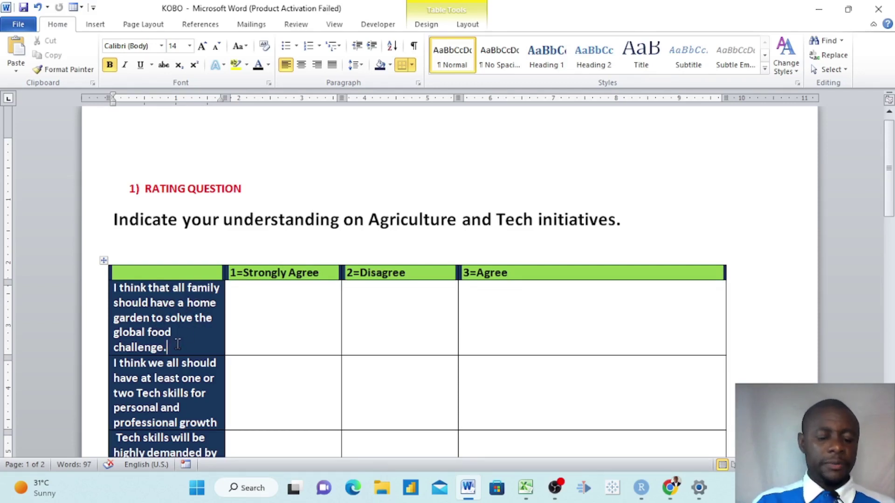
# Step: Copy the first Word statement, "I think that all family should have a home garden to solve the global food challenge.", into KoboToolbox's first rating row
pyautogui.moveTo(178, 345); pyautogui.dragTo(120, 290)
pyautogui.hotkey('ctrl', 'c')
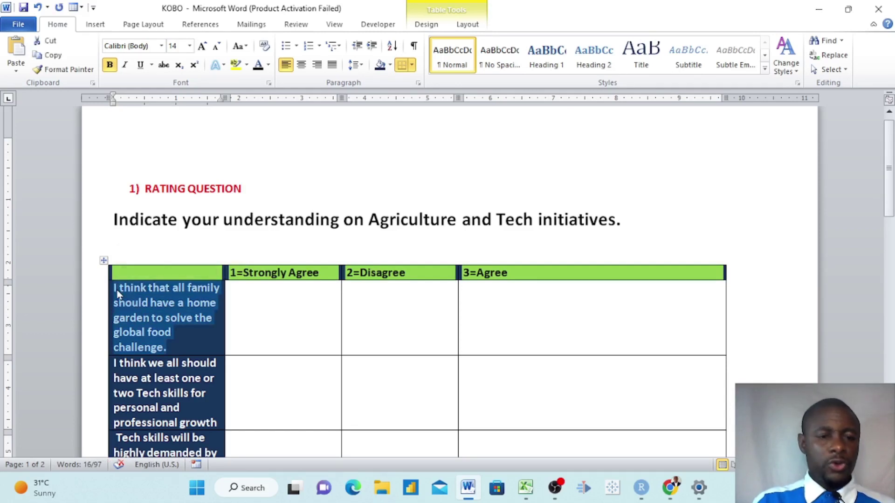
pyautogui.moveTo(671, 487)
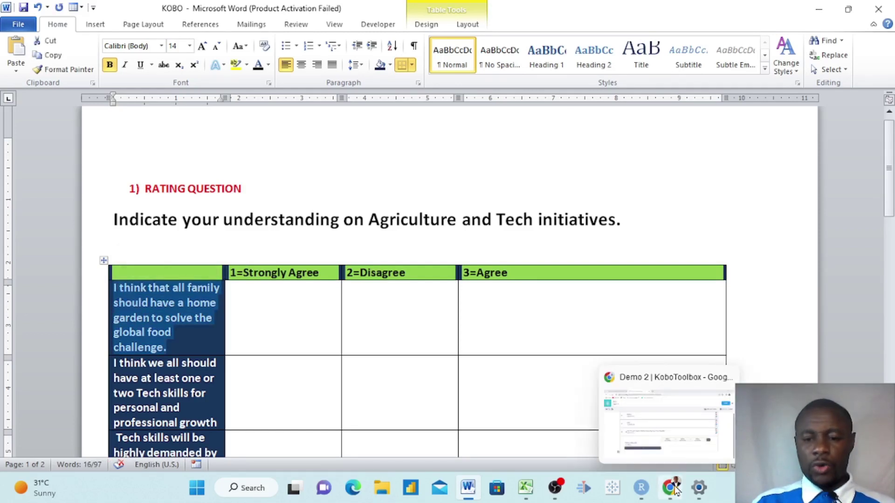
pyautogui.click(670, 444)
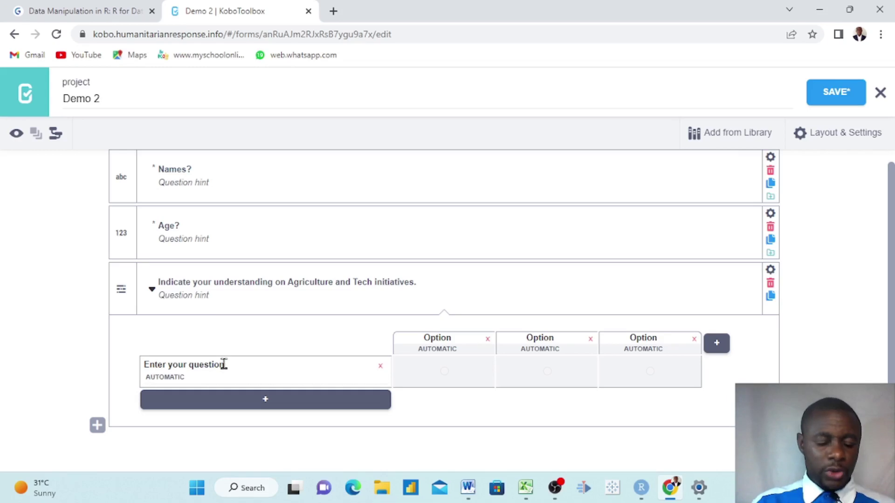
pyautogui.moveTo(224, 365); pyautogui.dragTo(145, 368)
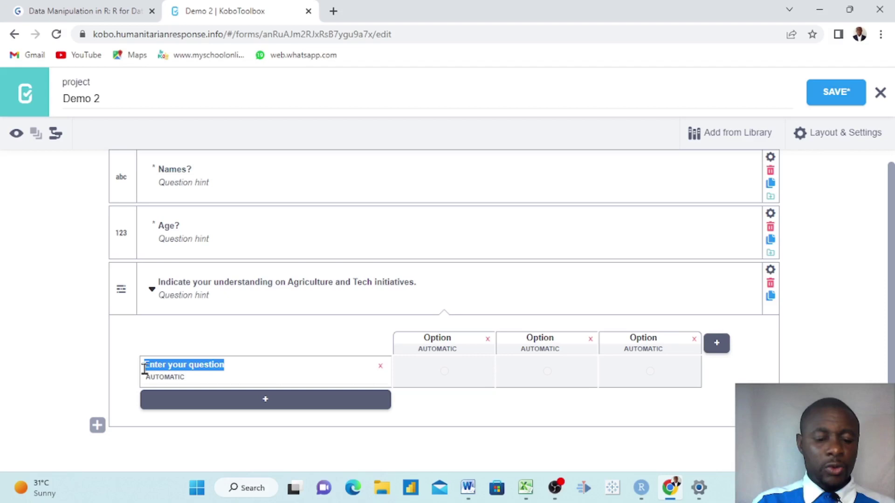
pyautogui.hotkey('ctrl', 'v')
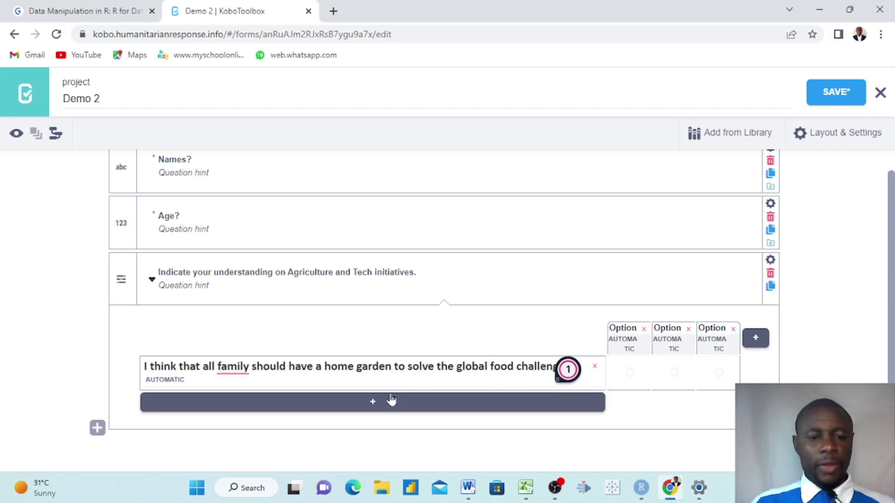
# Step: Add a second rating row and copy "I think we all should have at least one or two Tech skills for personal and professional growth" from Word
pyautogui.click(374, 404)
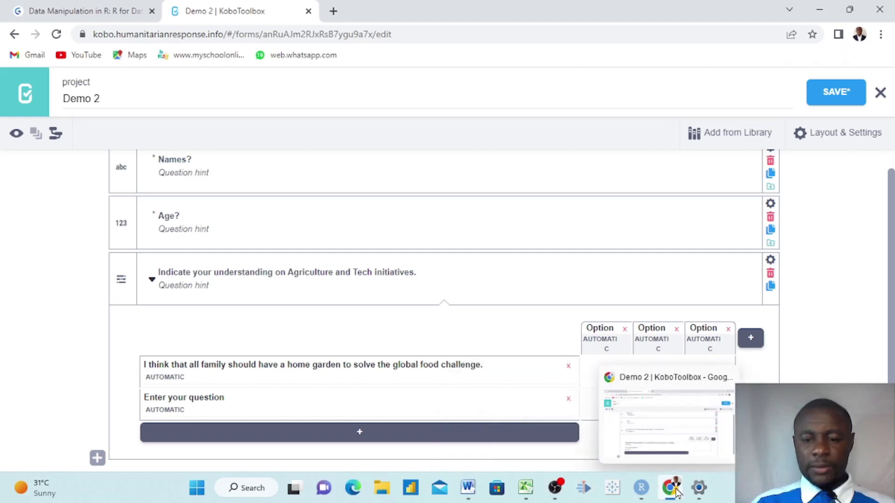
pyautogui.moveTo(466, 487)
pyautogui.click(457, 441)
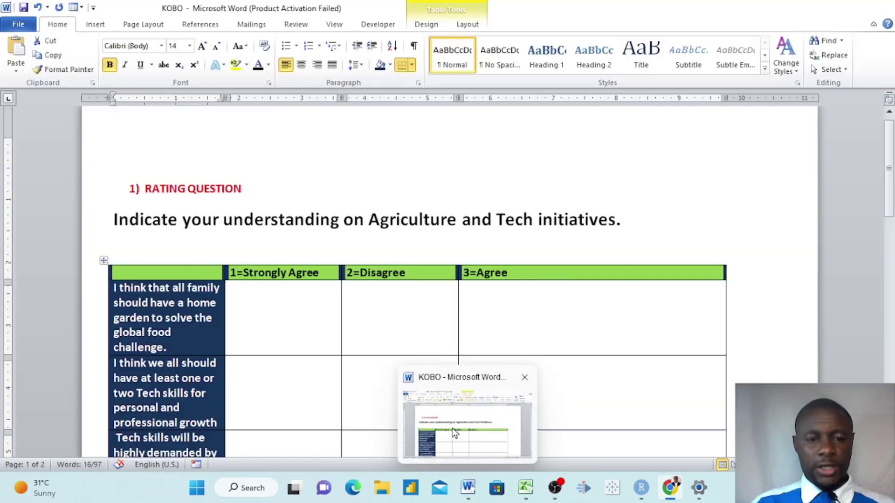
pyautogui.scroll(-3, 203, 381)
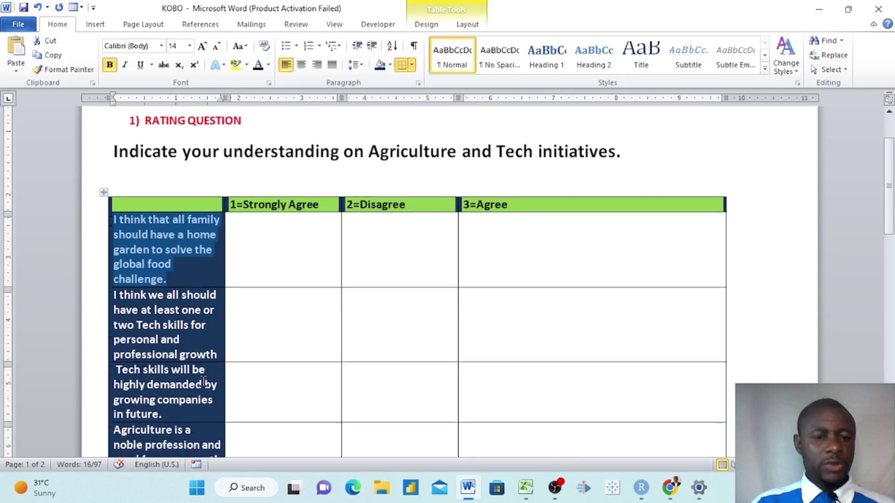
pyautogui.click(221, 344)
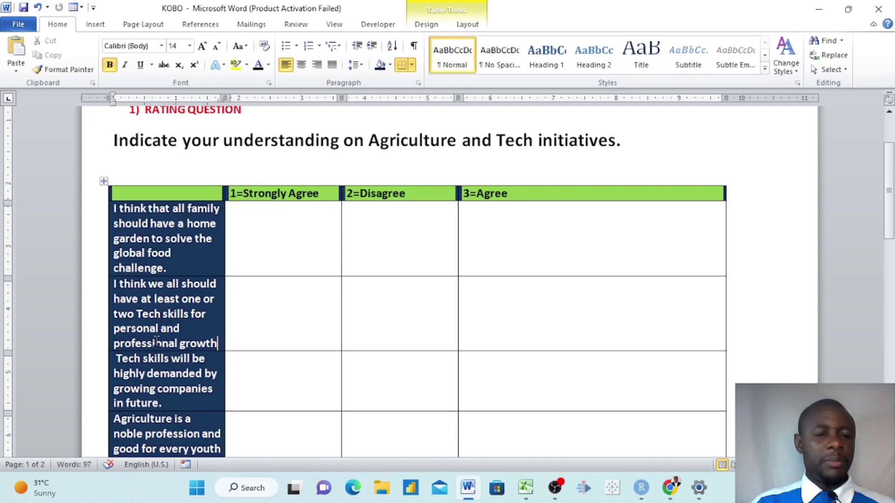
pyautogui.moveTo(218, 342); pyautogui.dragTo(111, 287)
pyautogui.hotkey('ctrl', 'c')
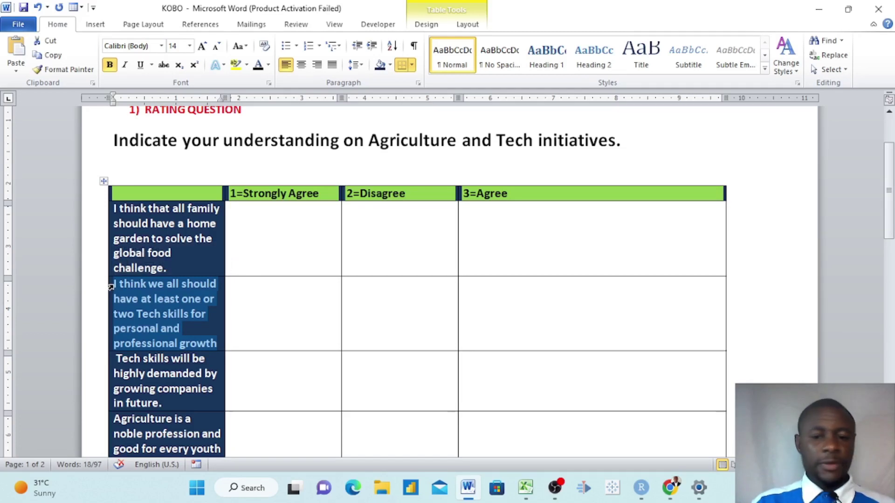
# Step: Switch to KoboToolbox and replace the second rating row's placeholder text with the copied statement about having one or two Tech skills
pyautogui.moveTo(670, 488)
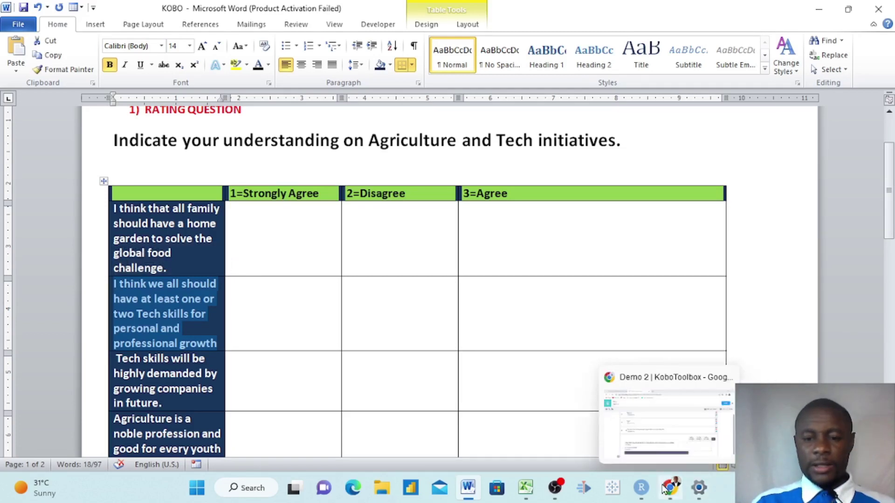
pyautogui.click(665, 431)
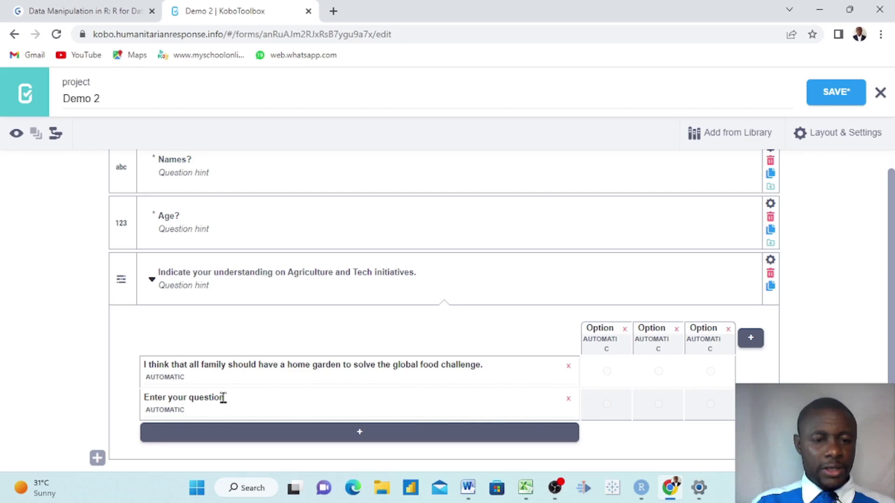
pyautogui.moveTo(223, 398); pyautogui.dragTo(136, 404)
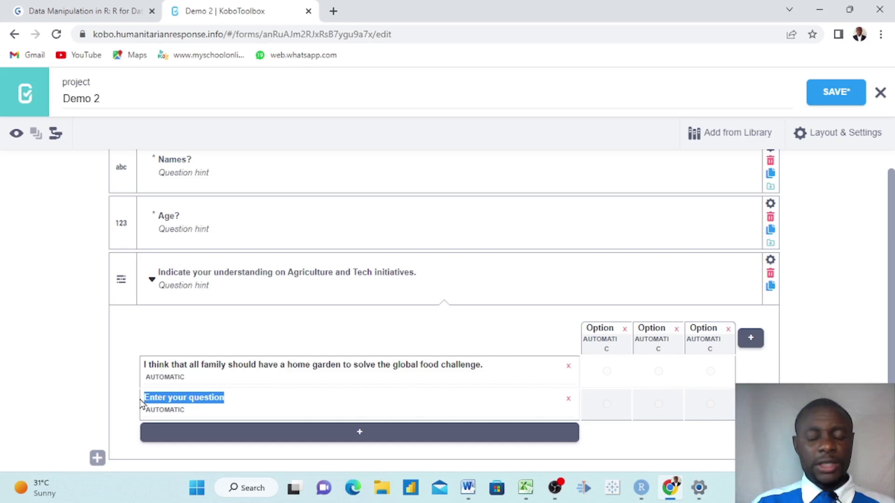
pyautogui.hotkey('ctrl', 'v')
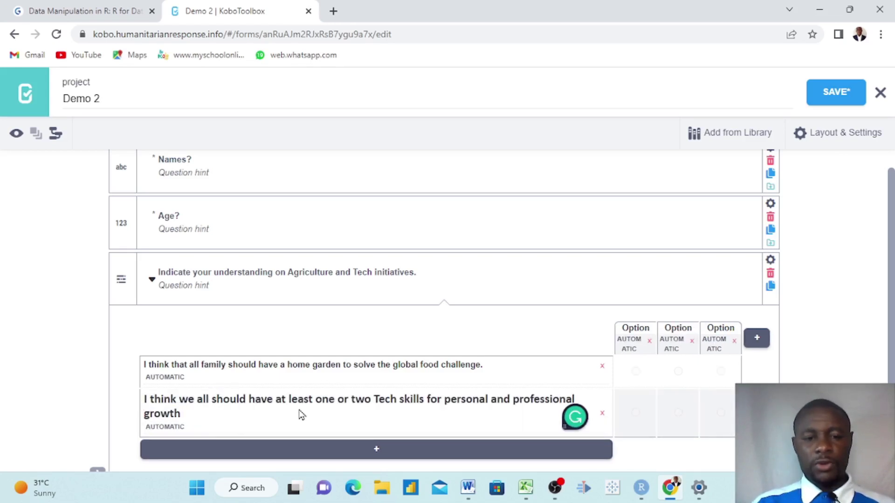
# Step: Add a third rating row, switch to Word and copy the statement "Tech skills will be highly demanded by growing companies in future."
pyautogui.scroll(-1, 300, 414)
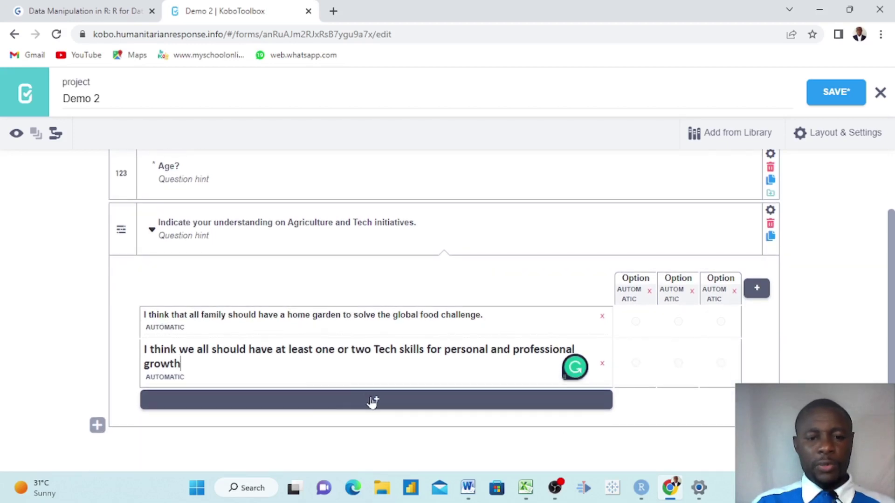
pyautogui.click(373, 400)
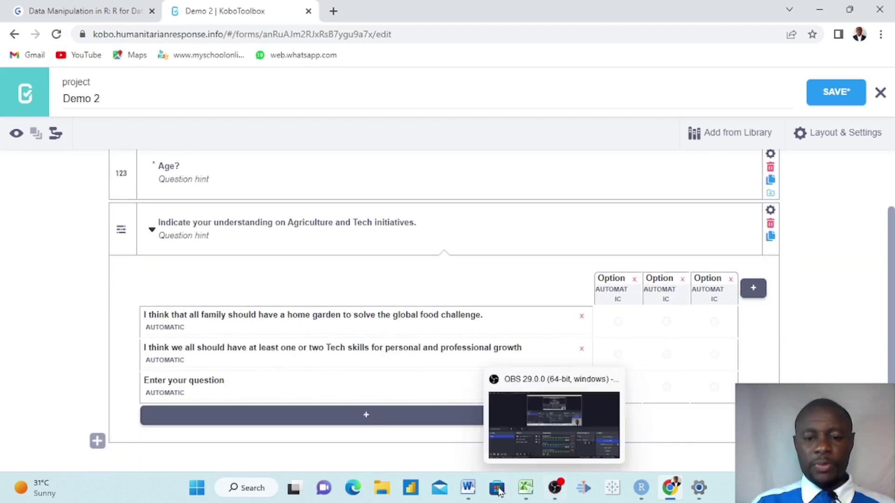
pyautogui.moveTo(468, 488)
pyautogui.click(470, 461)
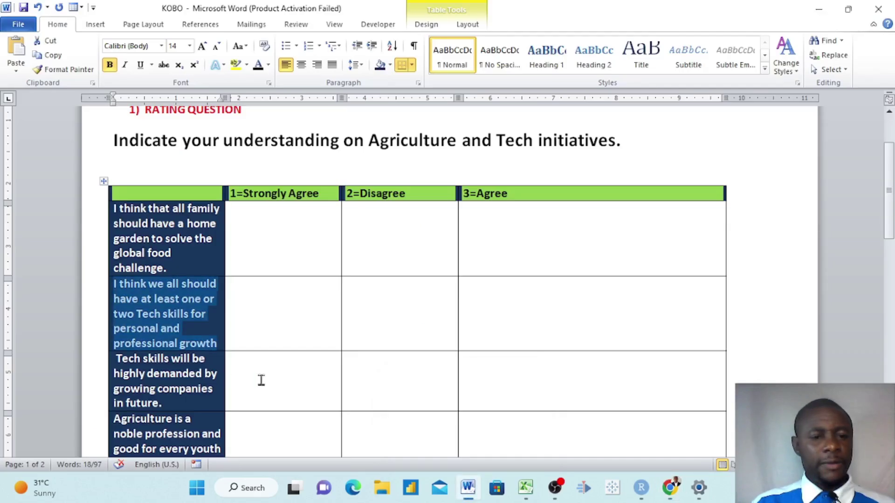
pyautogui.scroll(-1, 218, 382)
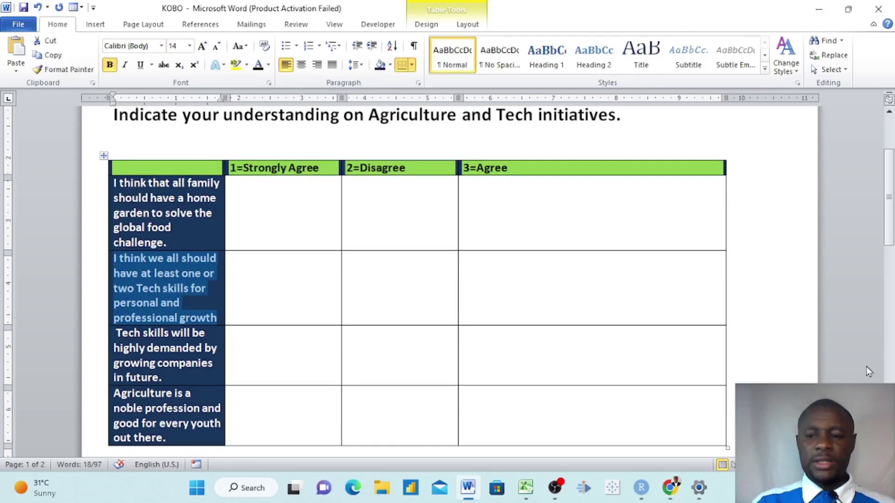
pyautogui.scroll(-2, 209, 279)
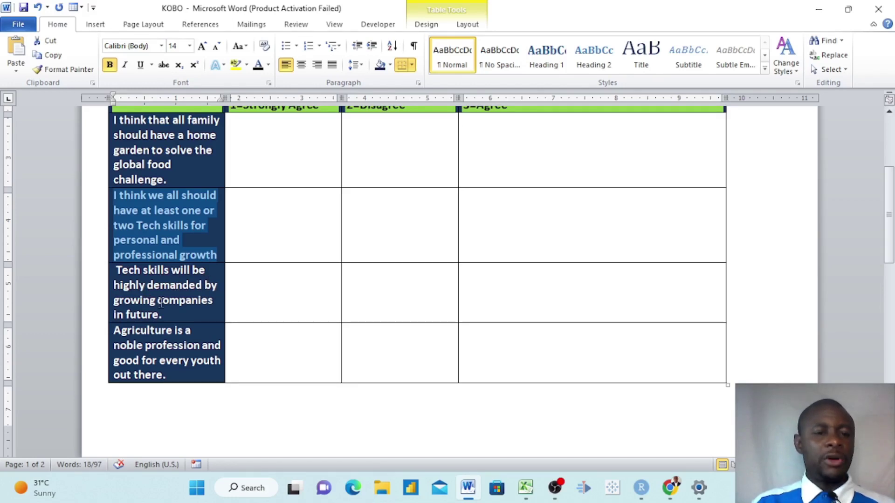
pyautogui.click(172, 311)
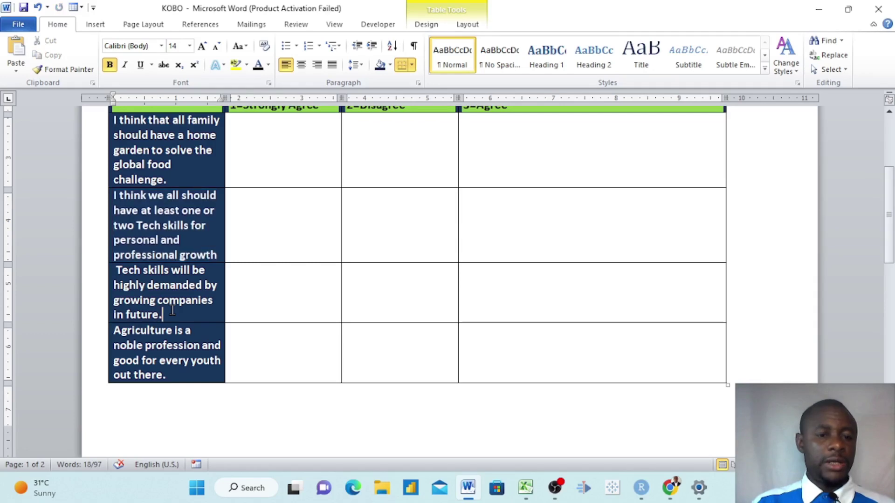
pyautogui.moveTo(171, 313); pyautogui.dragTo(119, 274)
pyautogui.hotkey('ctrl', 'c')
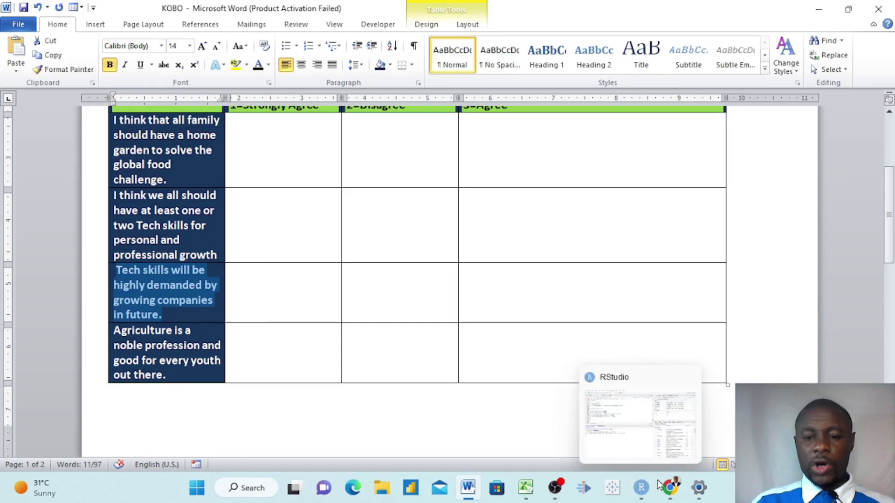
# Step: Switch to KoboToolbox and replace the third rating row's placeholder with "Tech skills will be highly demanded by growing companies in future."
pyautogui.moveTo(670, 488)
pyautogui.click(673, 435)
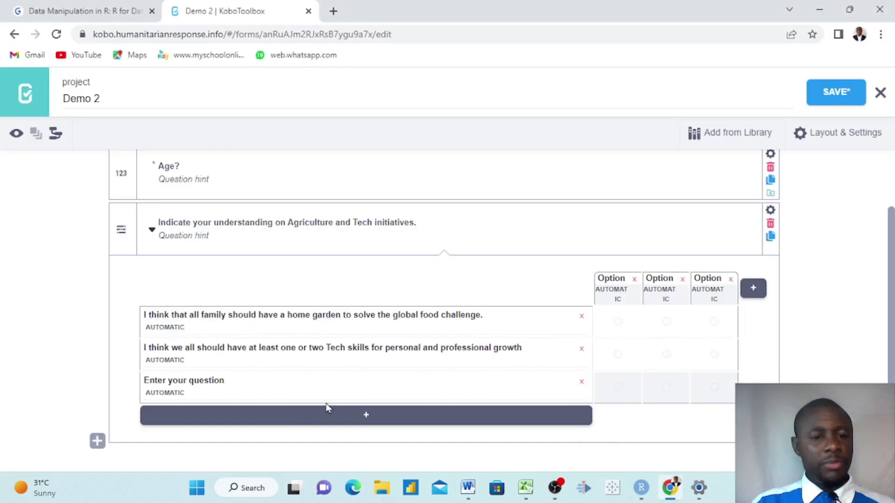
pyautogui.scroll(-1, 300, 407)
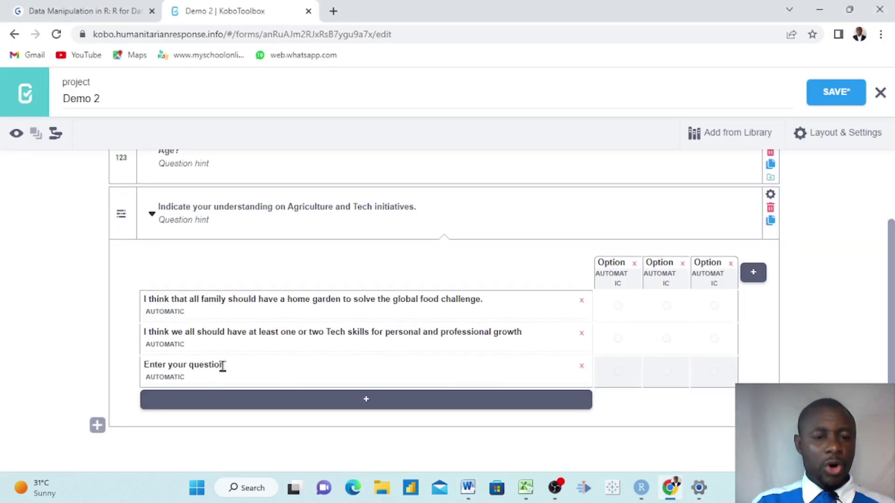
pyautogui.moveTo(222, 365); pyautogui.dragTo(146, 365)
pyautogui.hotkey('ctrl', 'v')
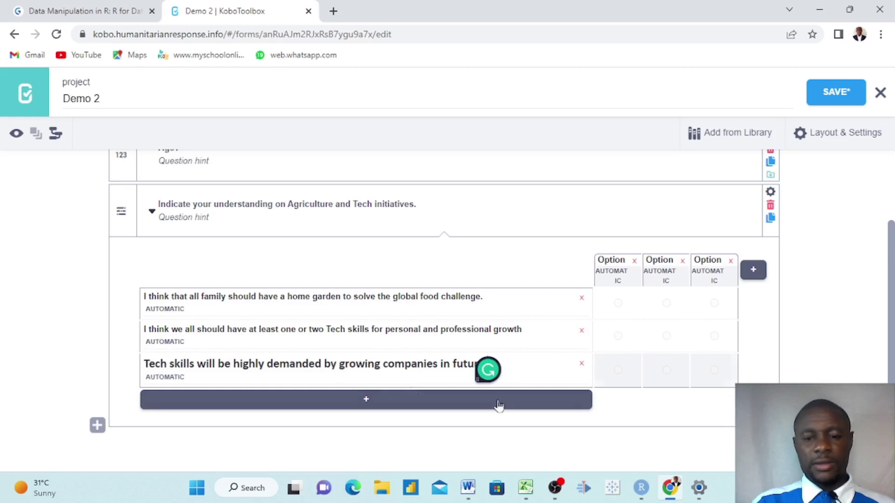
# Step: Switch to Word and copy the last table statement, "Agriculture is a noble profession and good for every youth out there."
pyautogui.click(472, 490)
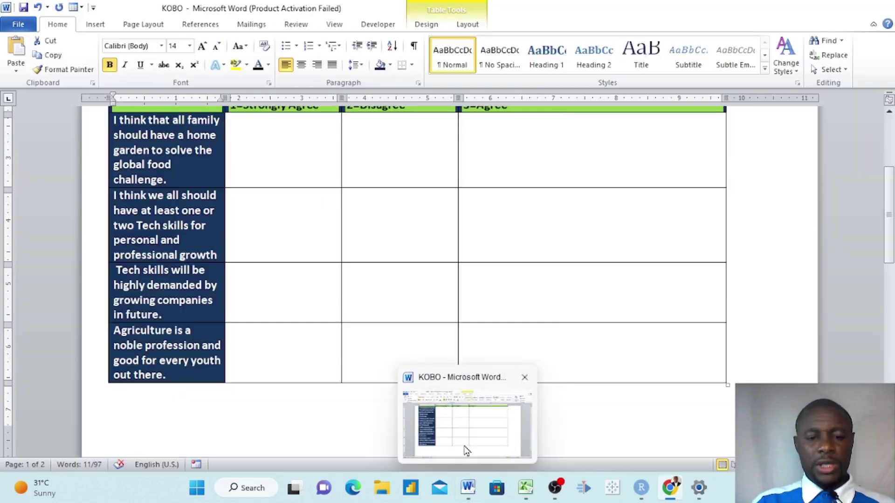
pyautogui.click(166, 376)
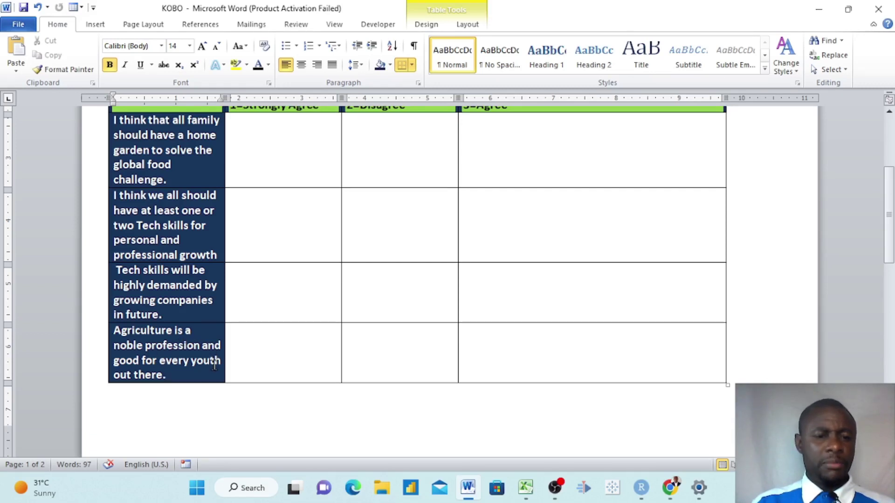
pyautogui.moveTo(176, 376); pyautogui.dragTo(115, 340)
pyautogui.hotkey('ctrl', 'c')
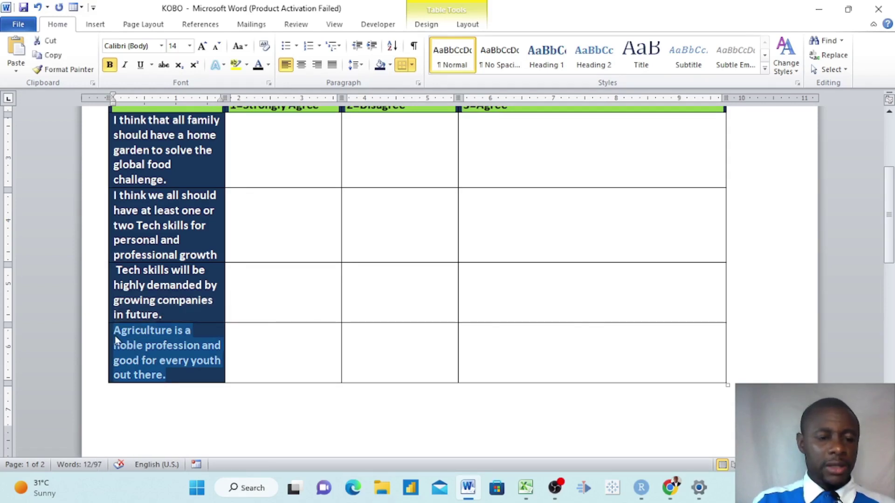
# Step: In KoboToolbox, add a fourth rating row containing the copied statement "Agriculture is a noble profession and good for every youth out there."
pyautogui.moveTo(676, 488)
pyautogui.click(672, 446)
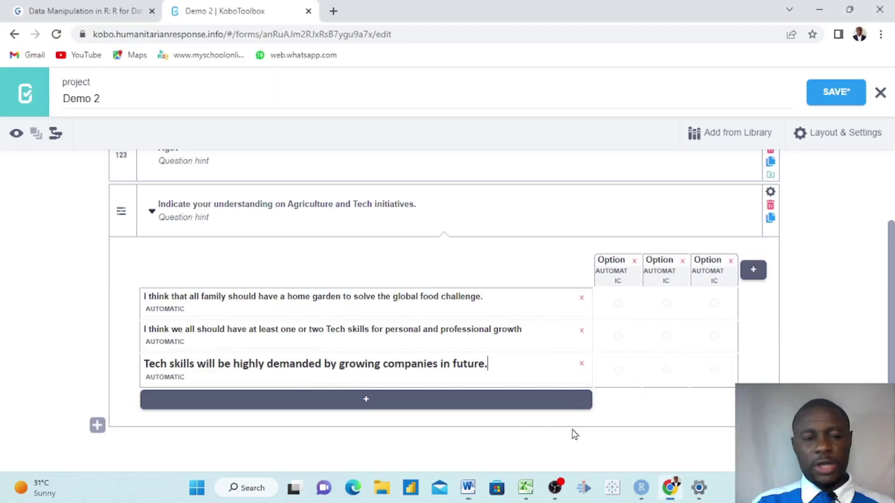
pyautogui.click(368, 404)
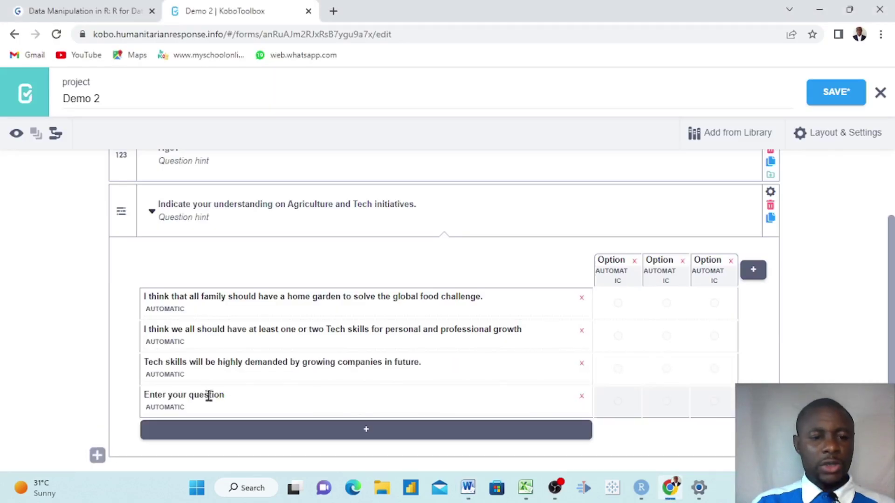
pyautogui.moveTo(224, 396); pyautogui.dragTo(144, 396)
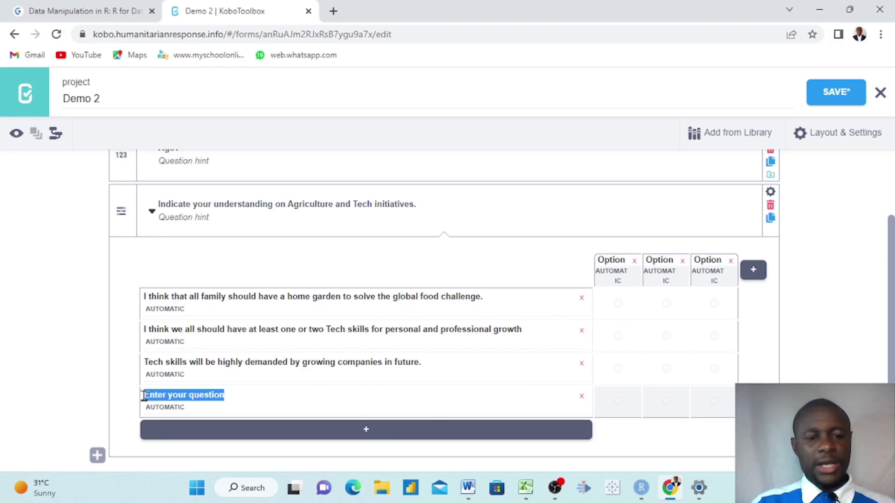
pyautogui.hotkey('ctrl', 'v')
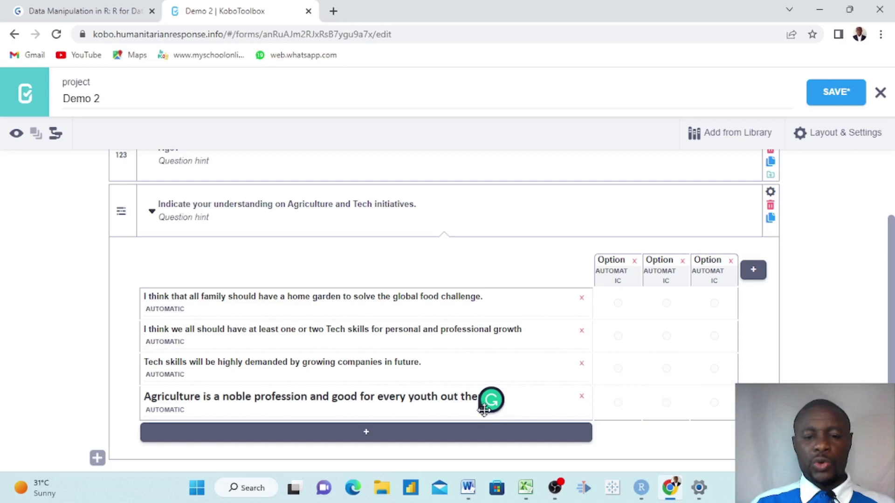
# Step: Copy "Strongly Agree" from the Word table header and replace the first rating option's placeholder in KoboToolbox with it
pyautogui.moveTo(468, 487)
pyautogui.click(469, 443)
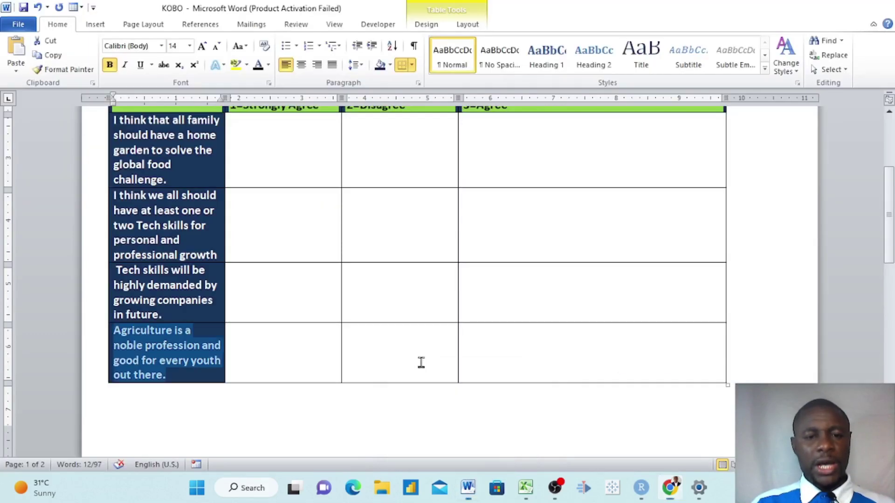
pyautogui.scroll(3, 402, 285)
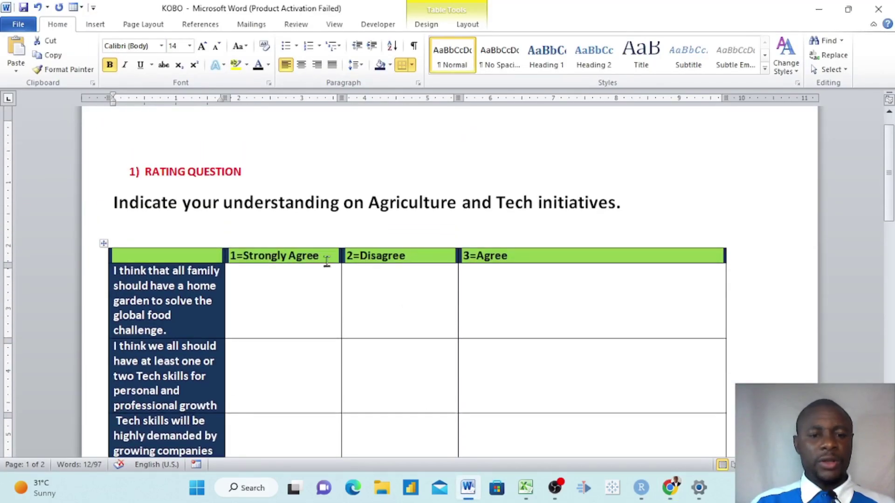
pyautogui.moveTo(322, 257); pyautogui.dragTo(250, 265)
pyautogui.hotkey('ctrl', 'c')
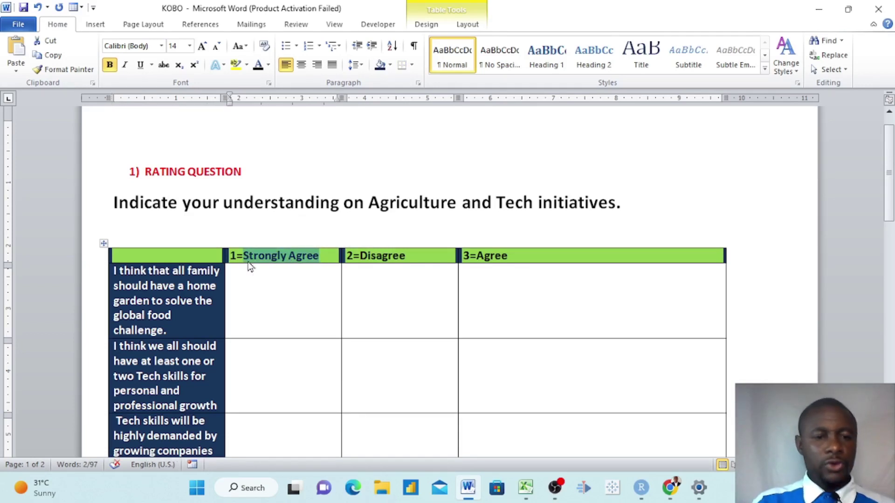
pyautogui.click(670, 488)
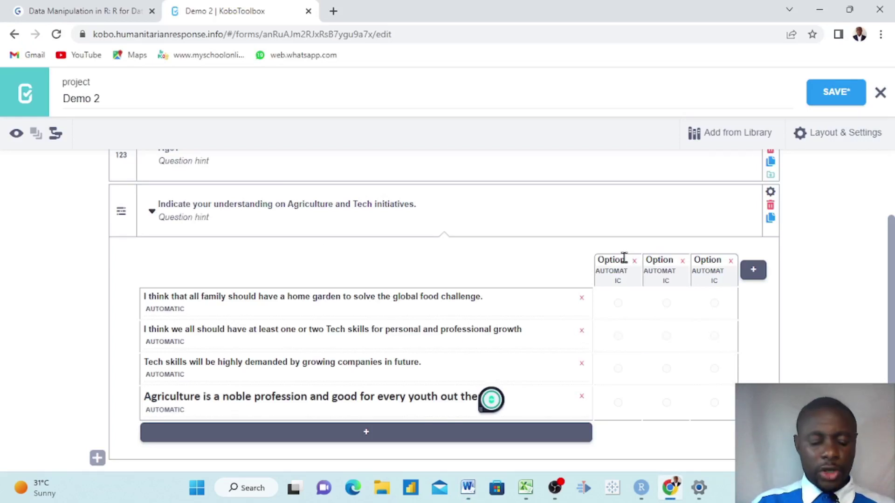
pyautogui.moveTo(624, 258); pyautogui.dragTo(598, 259)
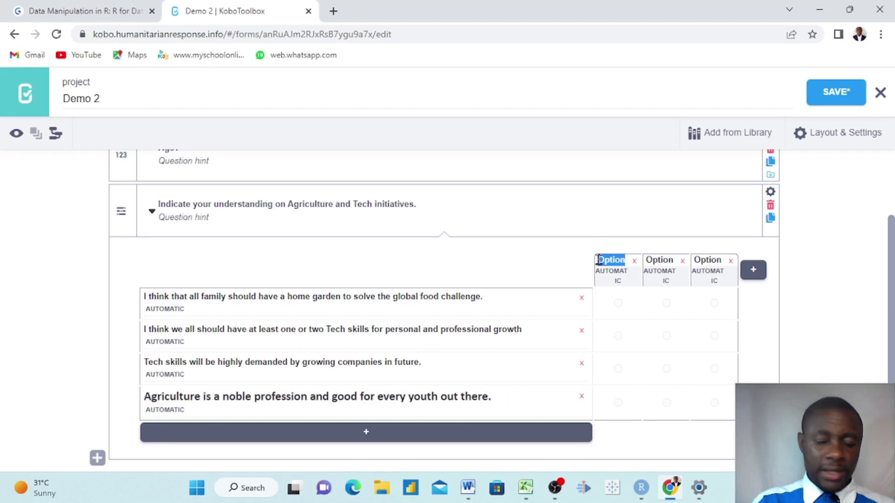
pyautogui.hotkey('ctrl', 'v')
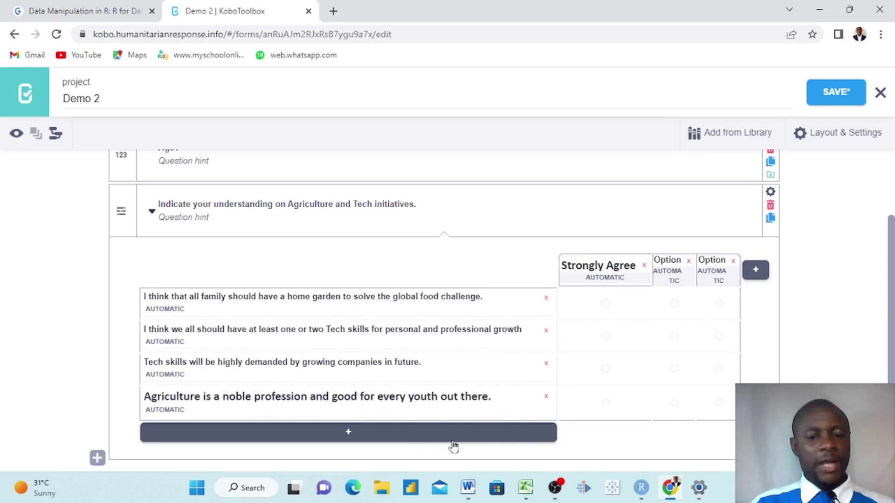
# Step: Copy "Disagree" from the Word table header and replace the second rating option's placeholder in KoboToolbox with it
pyautogui.moveTo(466, 494)
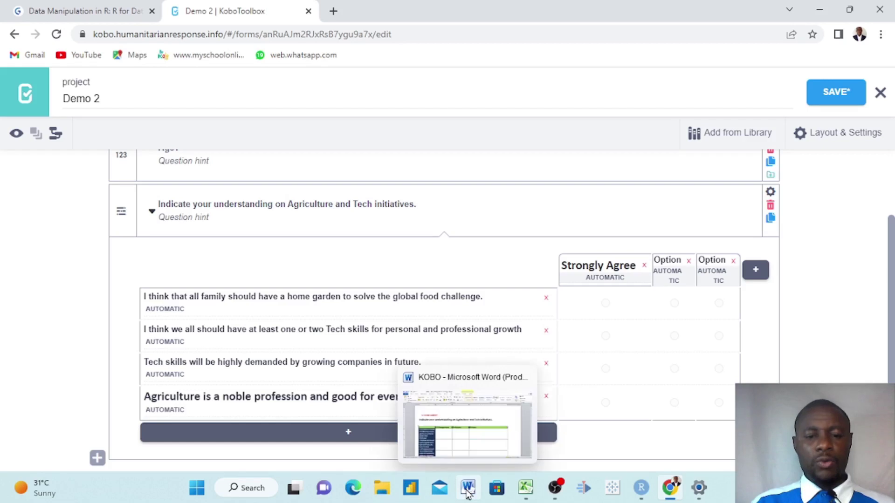
pyautogui.click(470, 450)
pyautogui.moveTo(410, 256); pyautogui.dragTo(363, 263)
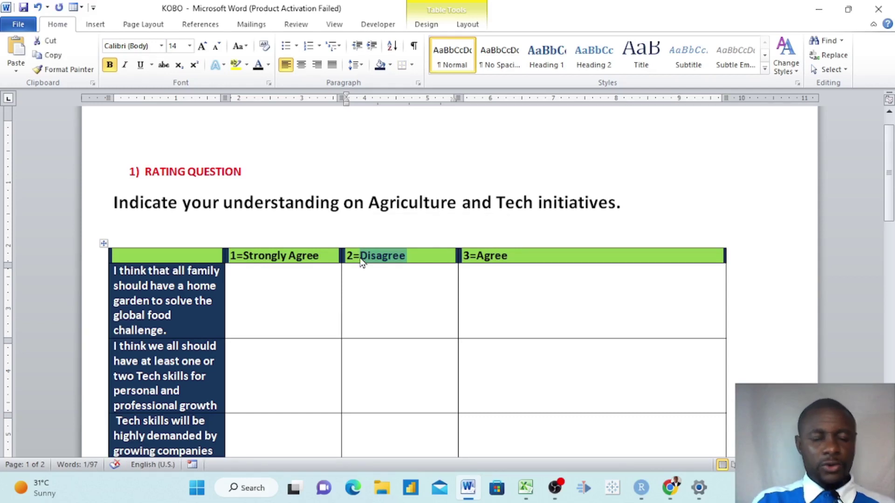
pyautogui.moveTo(669, 488)
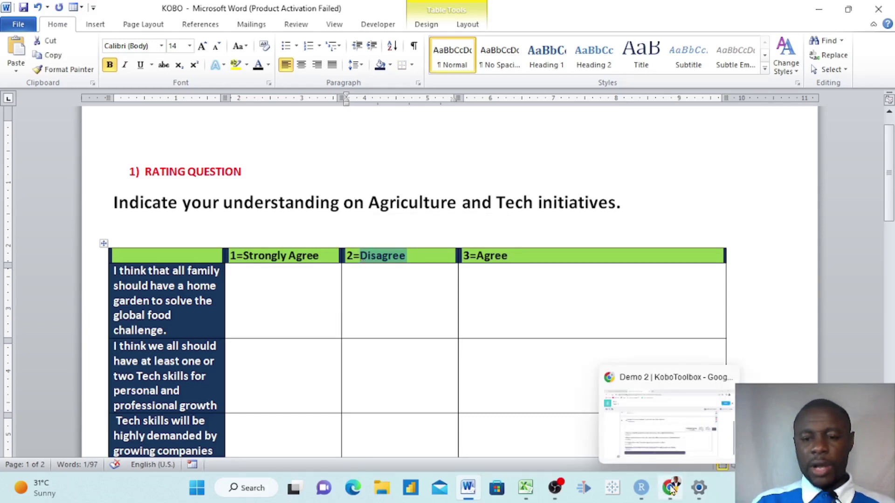
pyautogui.click(665, 446)
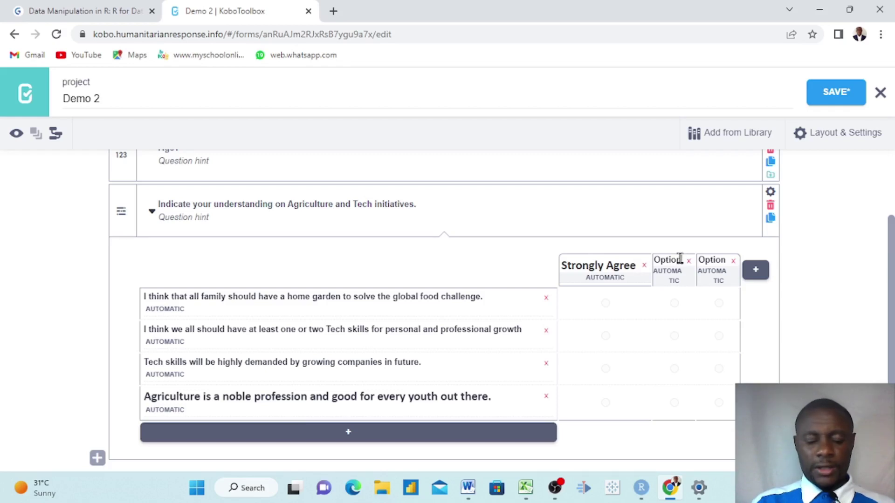
pyautogui.moveTo(679, 258); pyautogui.dragTo(657, 259)
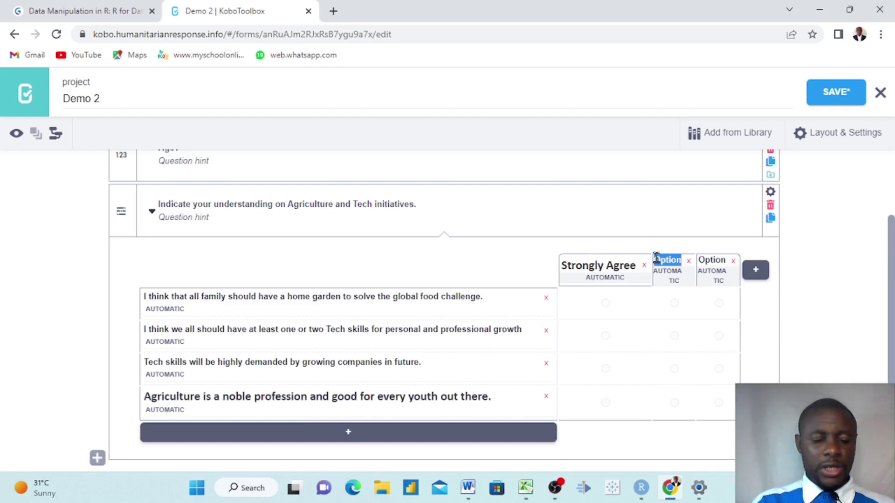
pyautogui.write('Disagree')
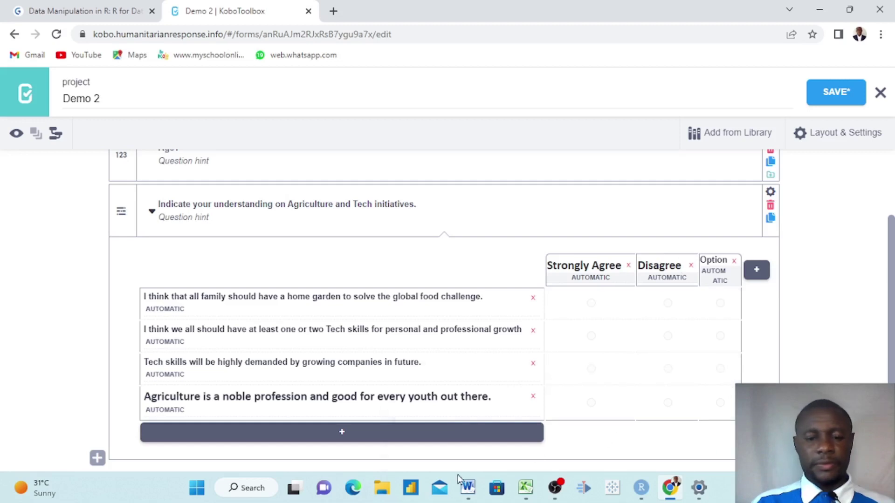
# Step: Copy "Agree" from the Word table header and replace the third rating option's placeholder in KoboToolbox with it
pyautogui.moveTo(468, 487)
pyautogui.click(477, 442)
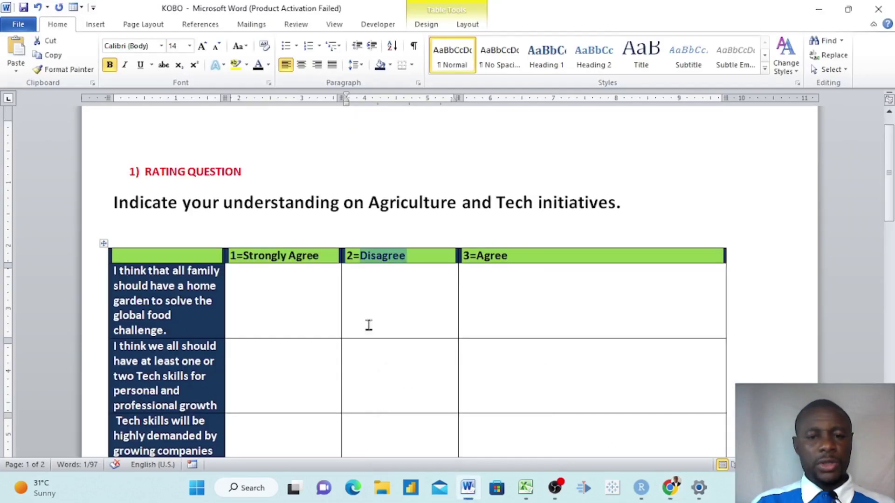
pyautogui.click(512, 256)
pyautogui.moveTo(511, 255); pyautogui.dragTo(479, 258)
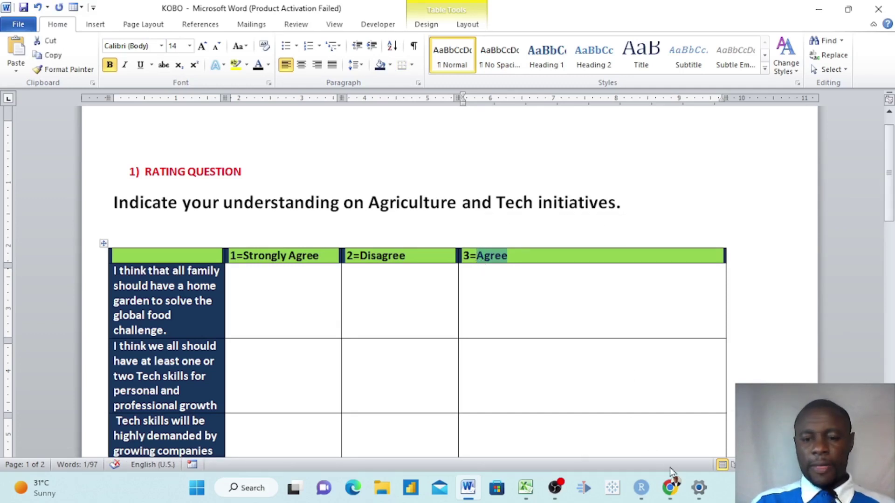
pyautogui.moveTo(671, 489)
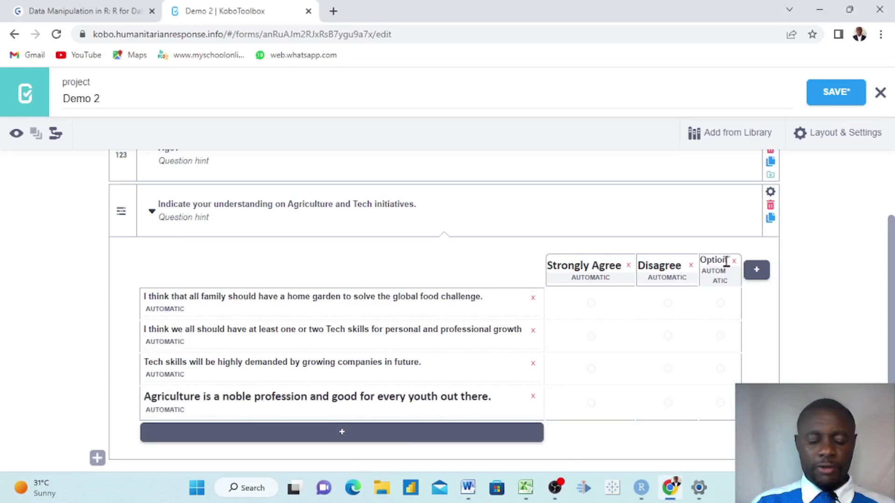
pyautogui.moveTo(726, 262); pyautogui.dragTo(701, 262)
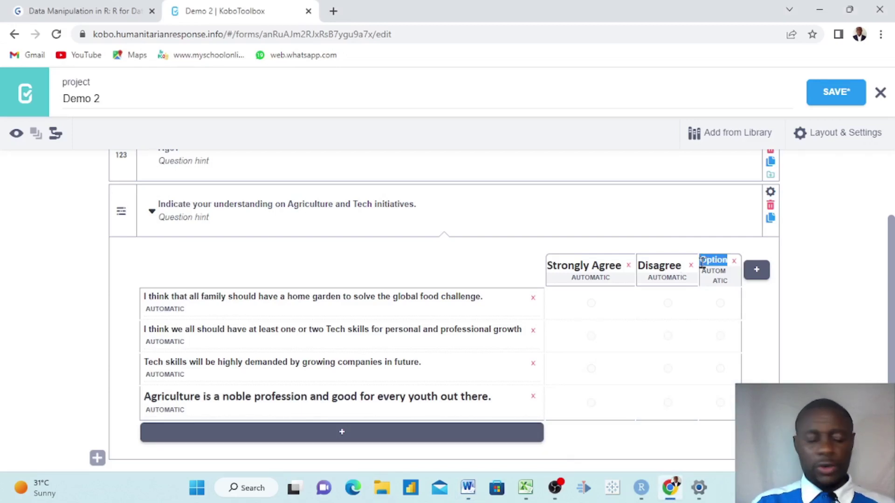
pyautogui.write('Agree')
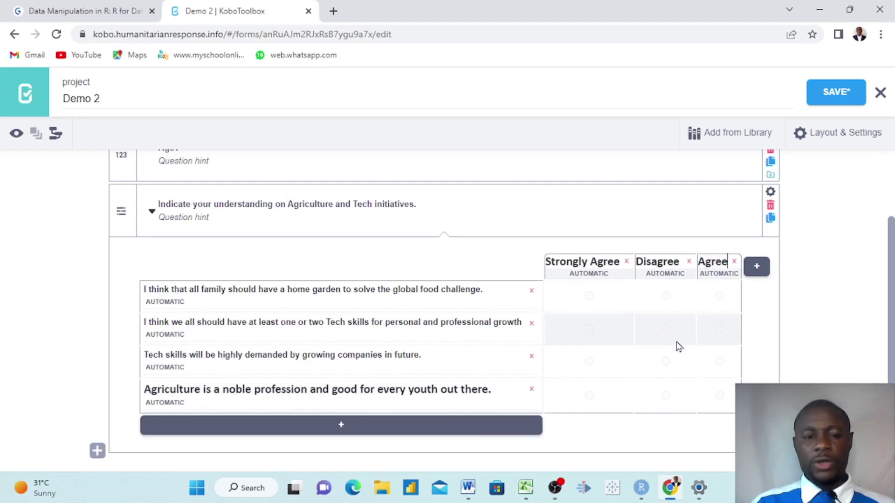
# Step: Save the Demo 2 form with its completed rating question
pyautogui.scroll(-1, 676, 342)
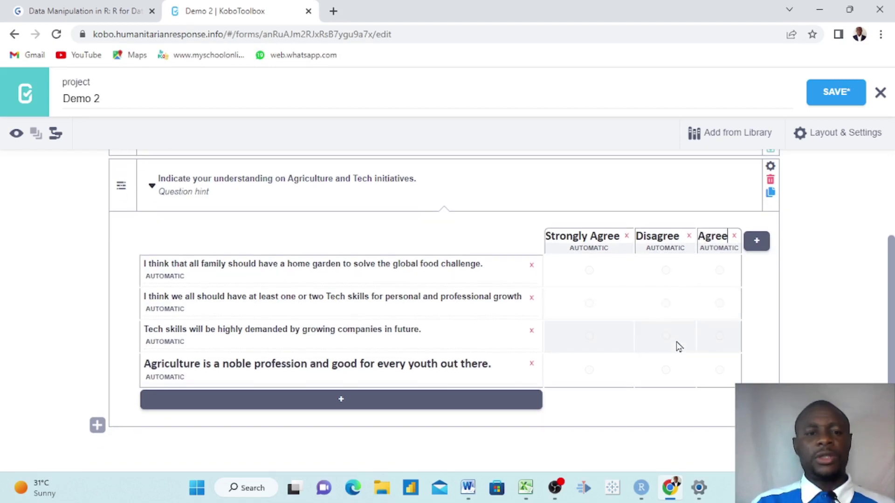
pyautogui.scroll(1, 676, 342)
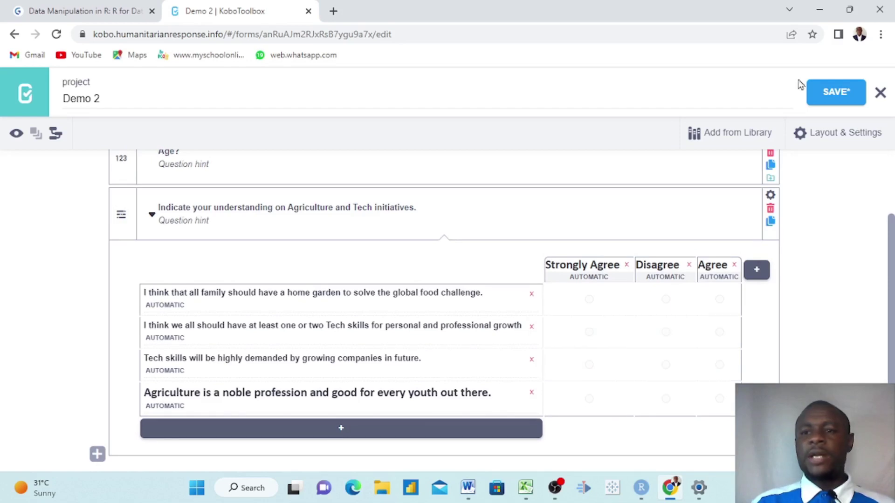
pyautogui.click(831, 98)
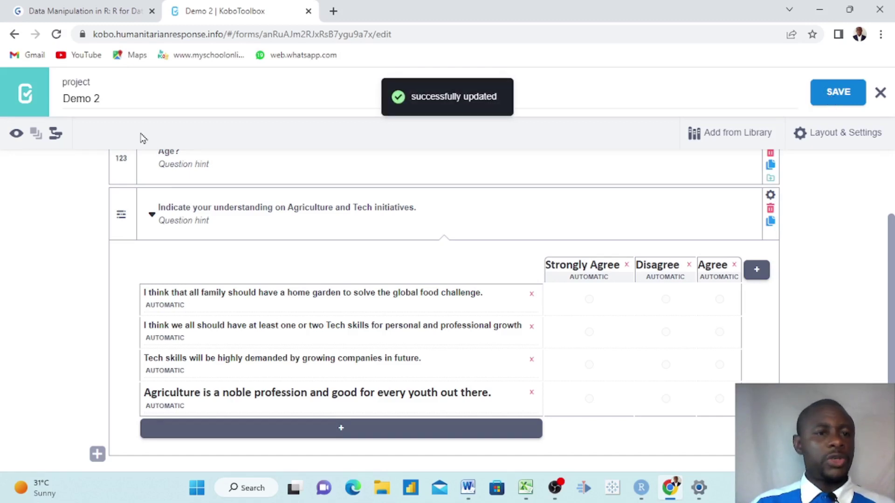
# Step: Preview the form, try Strongly Agree, Disagree and Agree on the home garden statement, review the rating table and close the preview
pyautogui.click(16, 135)
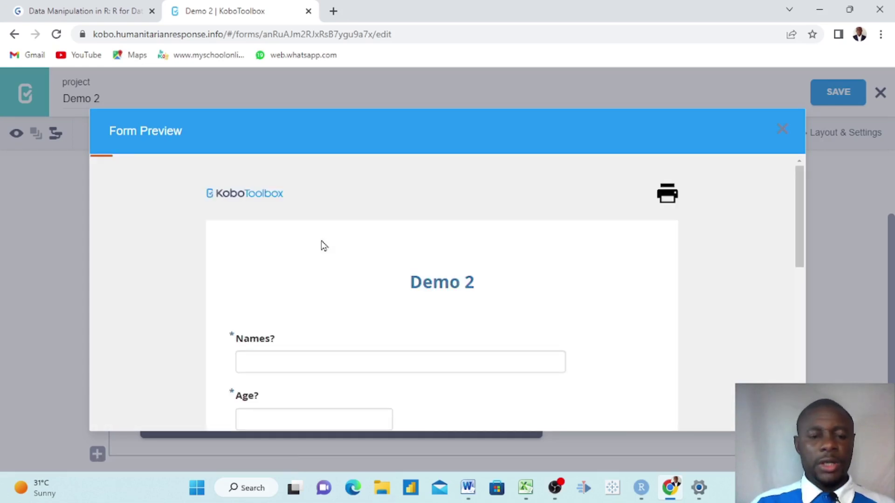
pyautogui.scroll(-6, 320, 240)
pyautogui.scroll(-2, 322, 245)
pyautogui.scroll(3, 322, 245)
pyautogui.click(426, 233)
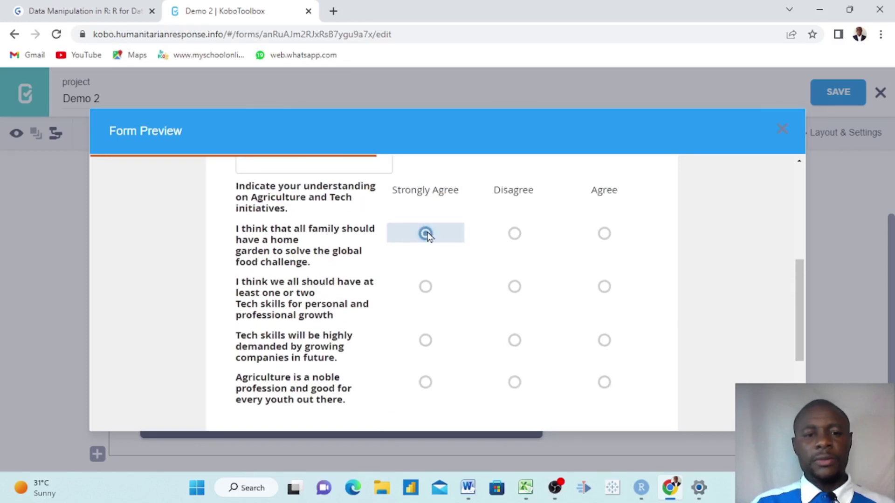
pyautogui.click(518, 239)
pyautogui.scroll(1, 522, 243)
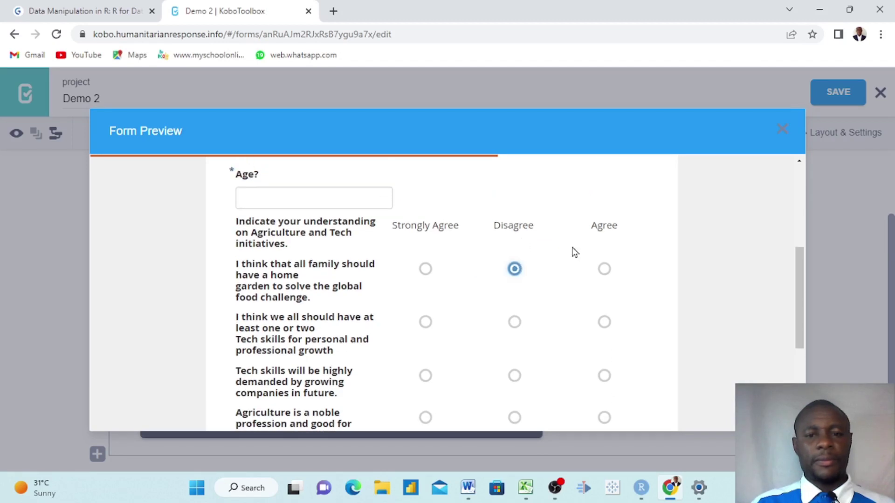
pyautogui.click(606, 270)
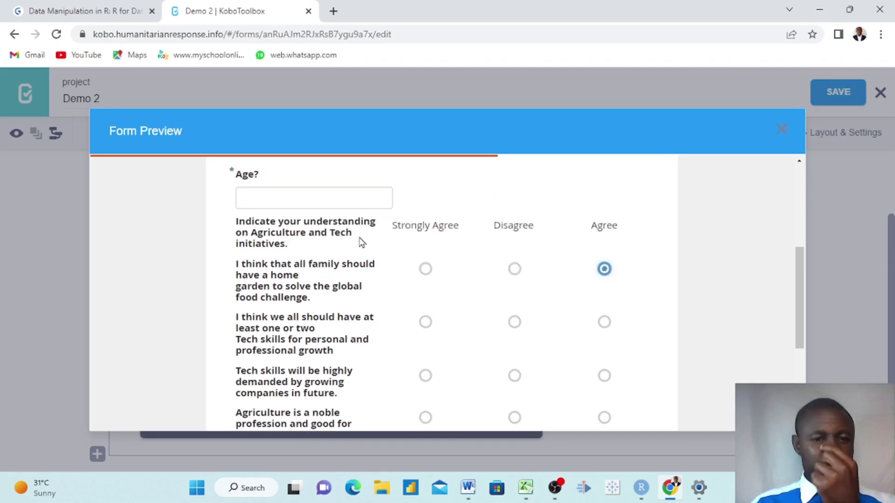
pyautogui.scroll(1, 346, 247)
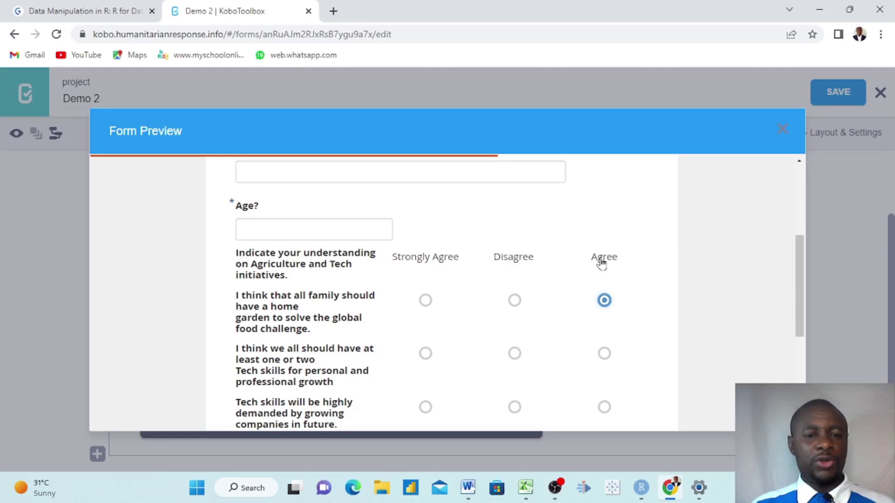
pyautogui.scroll(-1, 271, 307)
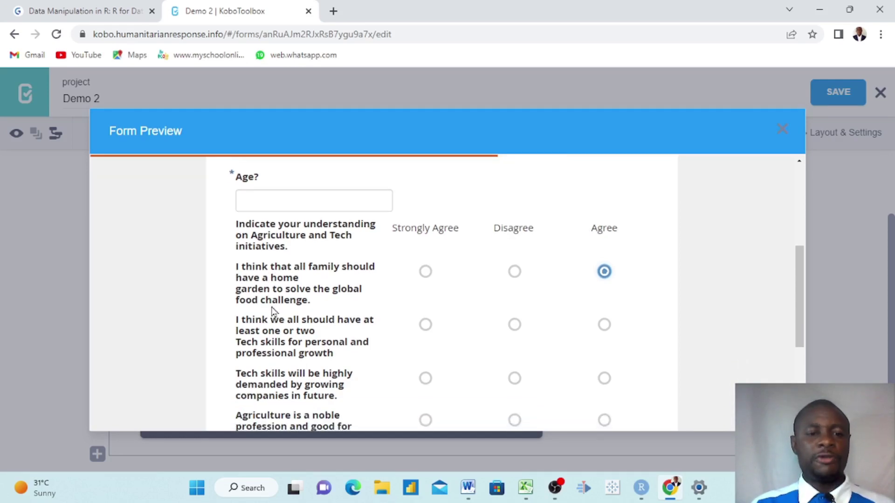
pyautogui.scroll(-1, 288, 330)
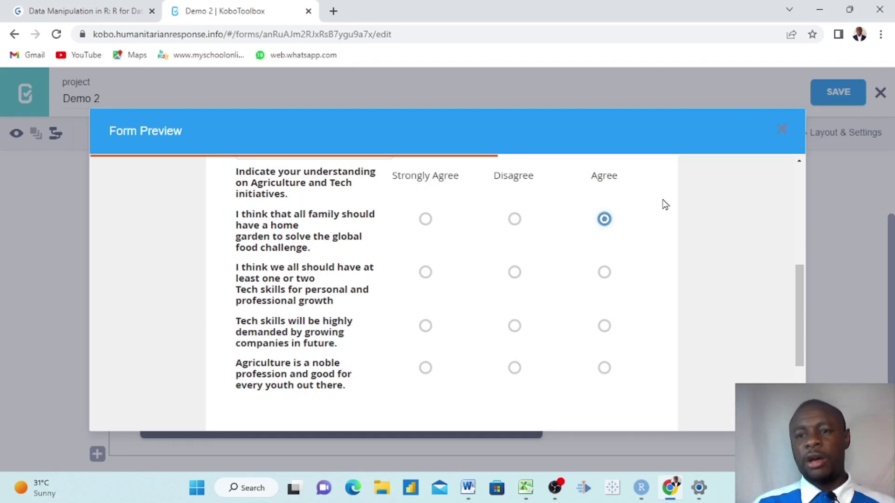
pyautogui.click(781, 132)
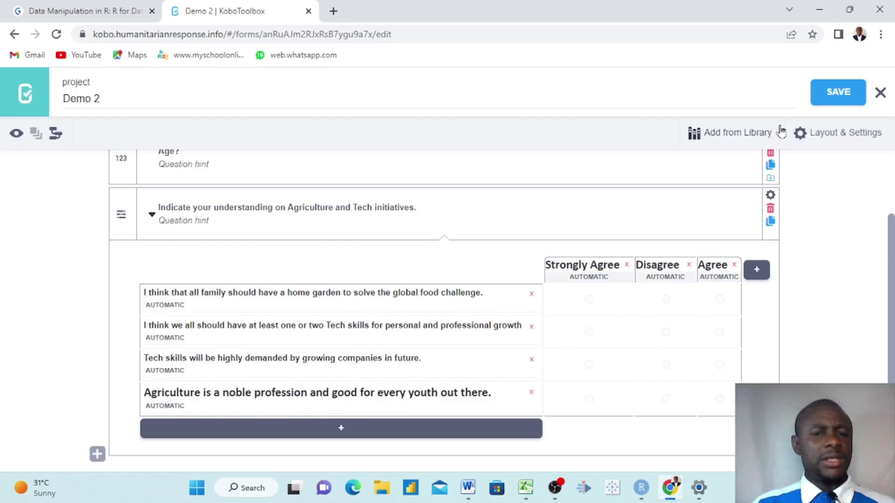
# Step: Collapse the rating question and start a new blank question below it
pyautogui.scroll(-1, 499, 251)
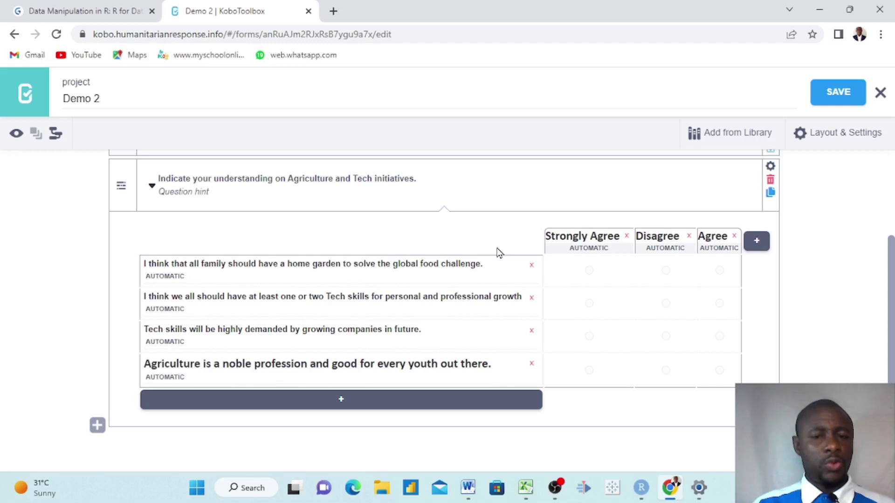
pyautogui.scroll(1, 497, 247)
pyautogui.scroll(-1, 435, 351)
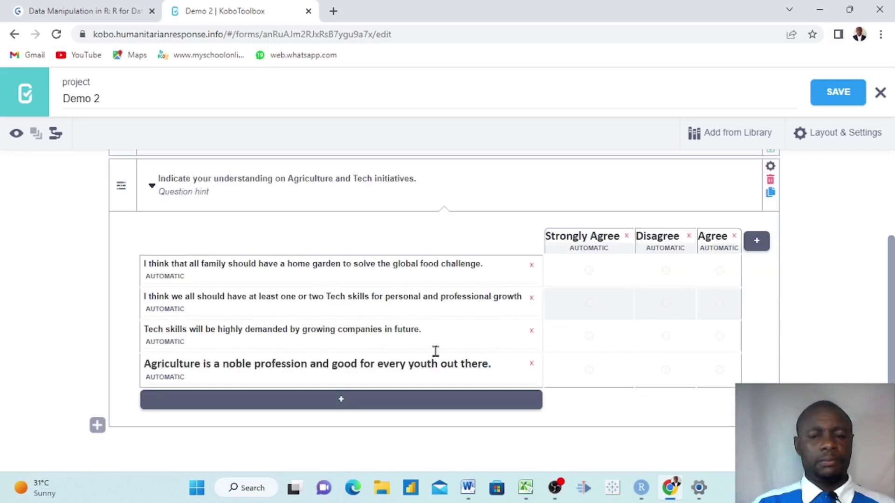
pyautogui.scroll(3, 436, 351)
pyautogui.scroll(-3, 437, 355)
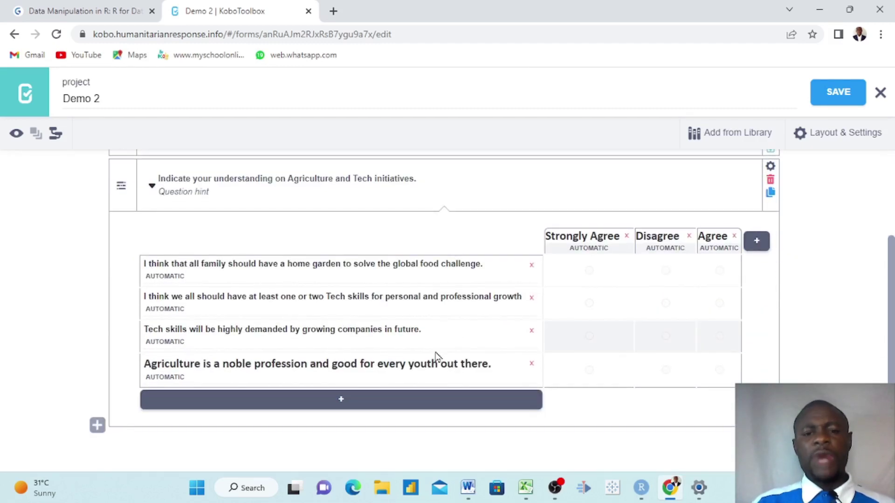
pyautogui.click(153, 186)
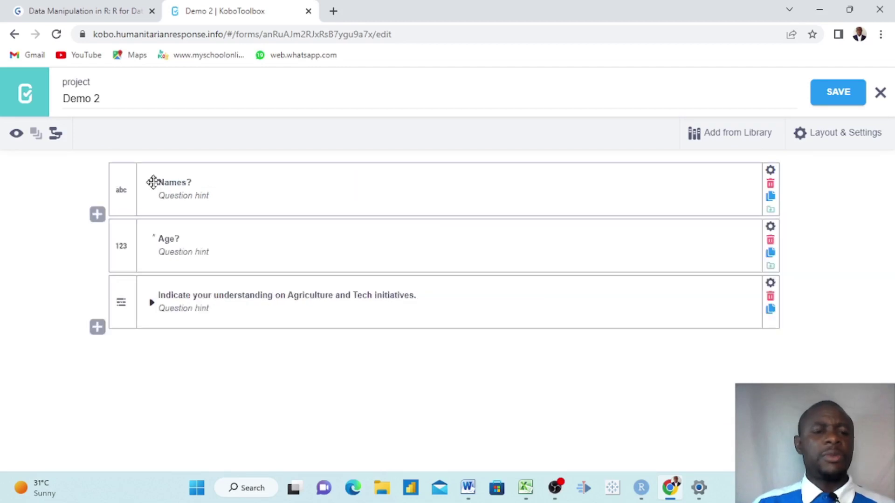
pyautogui.click(98, 327)
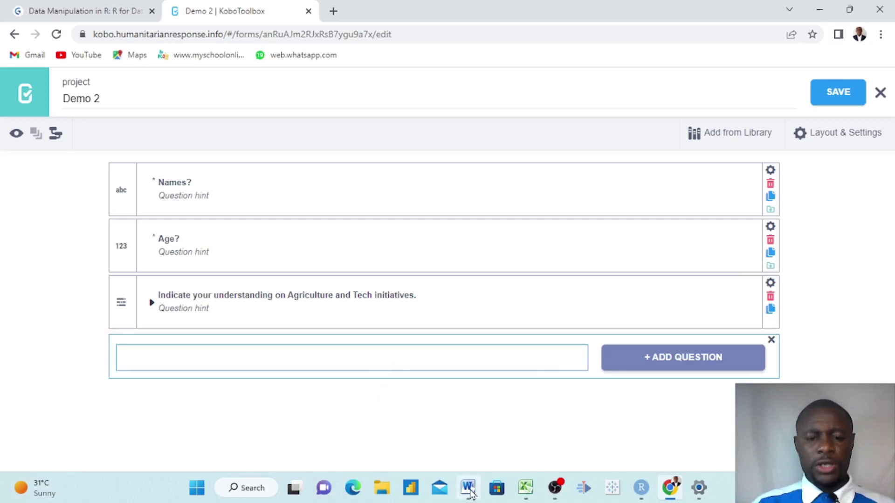
# Step: Switch to Word and copy the ranking question text "The best Data Analysis tool in order of results?"
pyautogui.moveTo(468, 488)
pyautogui.click(469, 446)
pyautogui.scroll(-15, 466, 441)
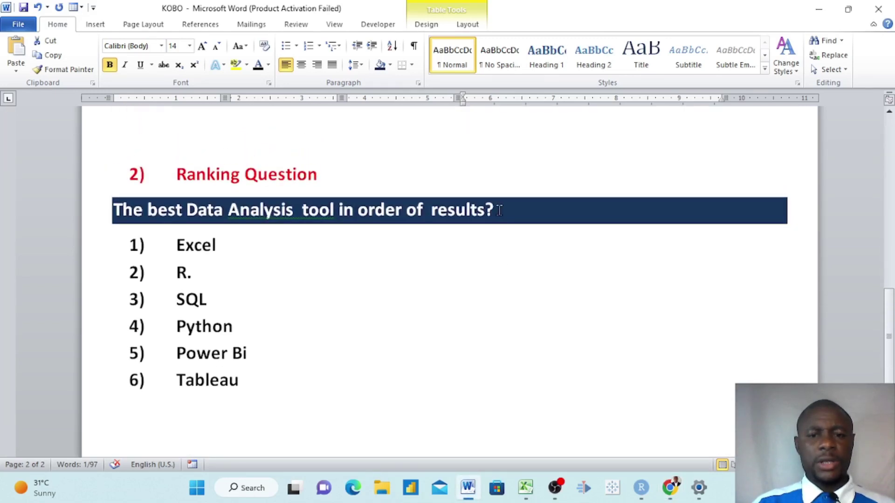
pyautogui.click(499, 210)
pyautogui.moveTo(498, 210); pyautogui.dragTo(129, 208)
pyautogui.hotkey('ctrl', 'c')
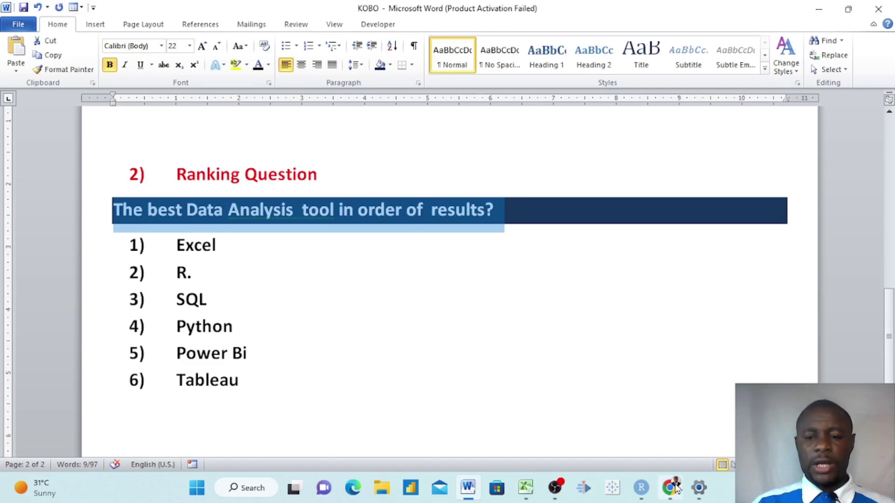
# Step: Switch back to the KoboToolbox form and add "The best Data Analysis tool in order of results?" as a Ranking question
pyautogui.moveTo(675, 485)
pyautogui.click(661, 426)
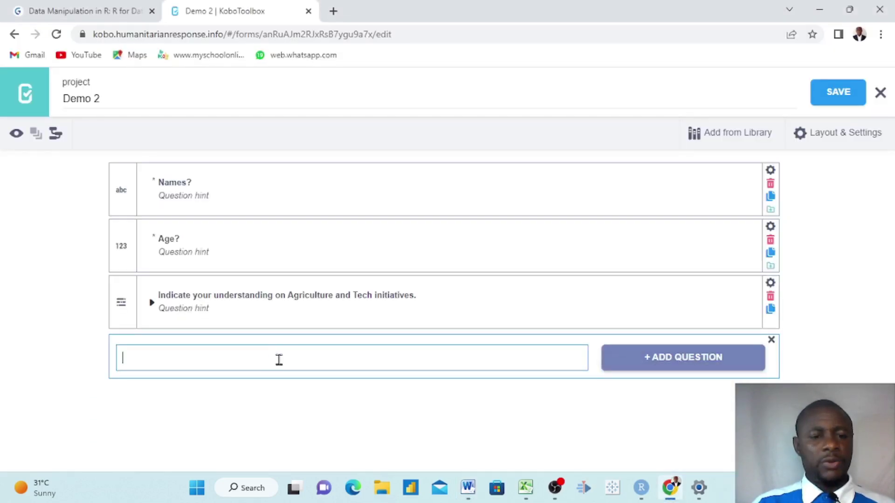
pyautogui.hotkey('ctrl', 'v')
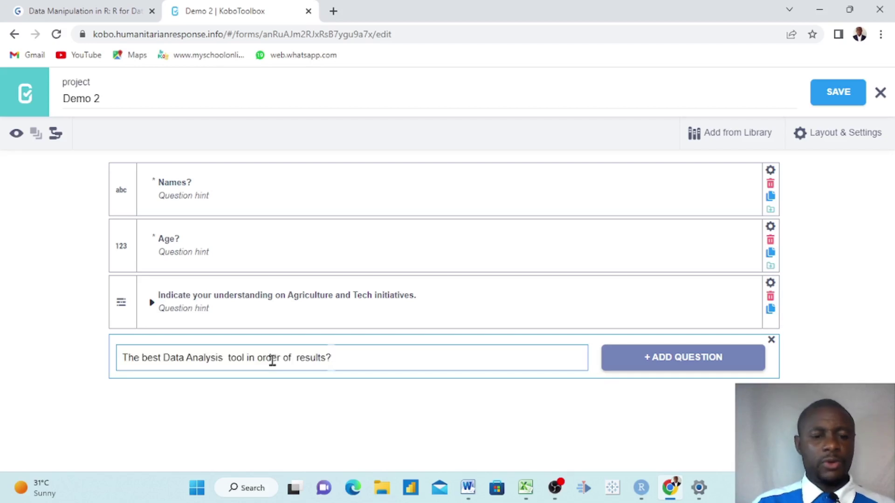
pyautogui.click(667, 362)
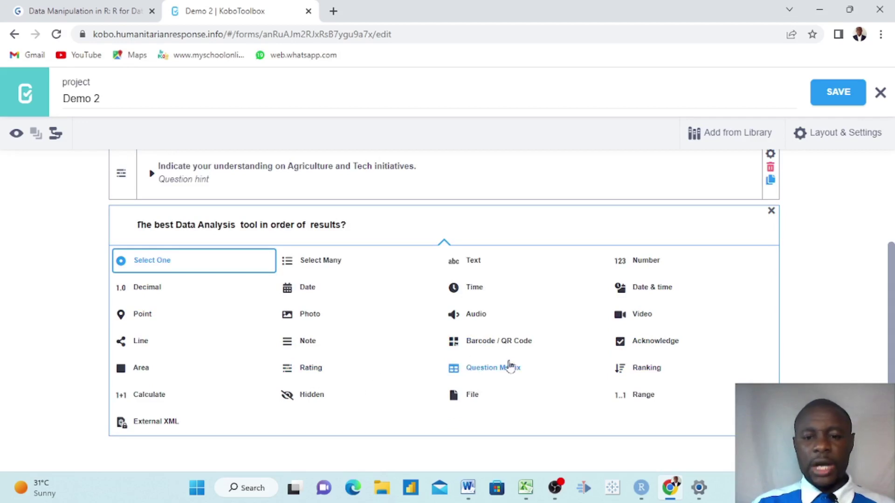
pyautogui.click(646, 369)
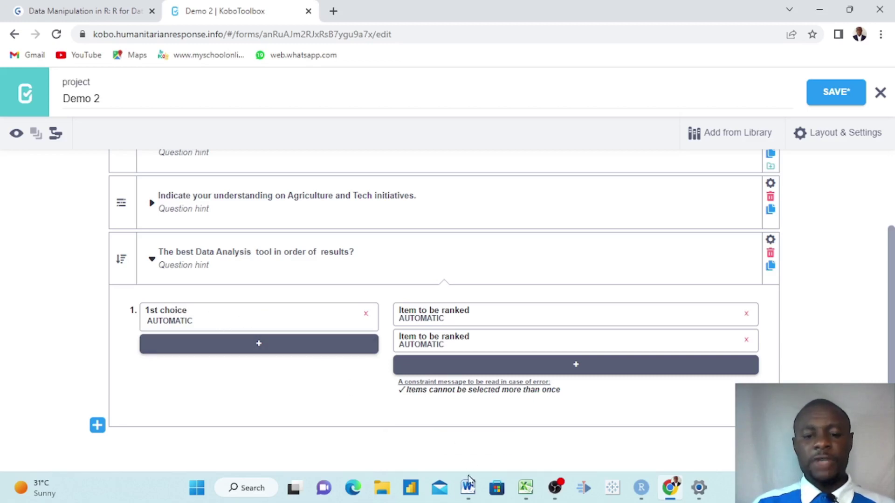
# Step: Copy "Excel" from the Word document into the ranking question's first item to be ranked in KoboToolbox, removing the pasted list number
pyautogui.moveTo(471, 498)
pyautogui.click(472, 445)
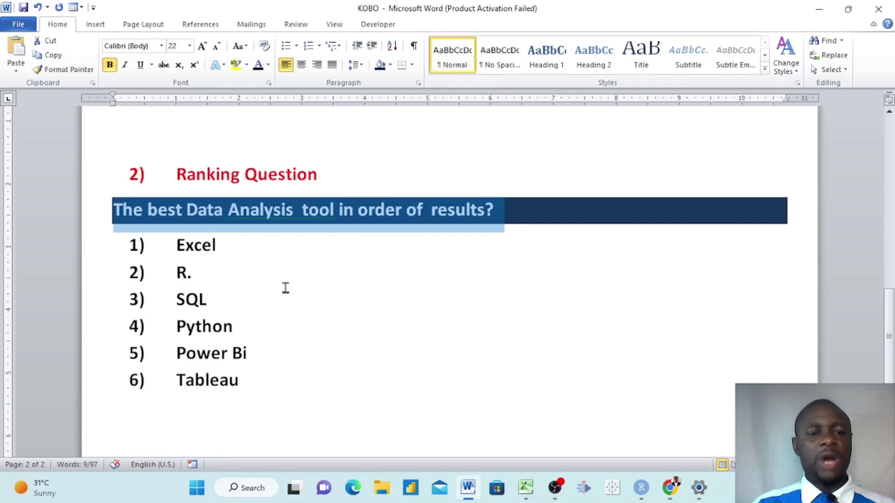
pyautogui.click(212, 248)
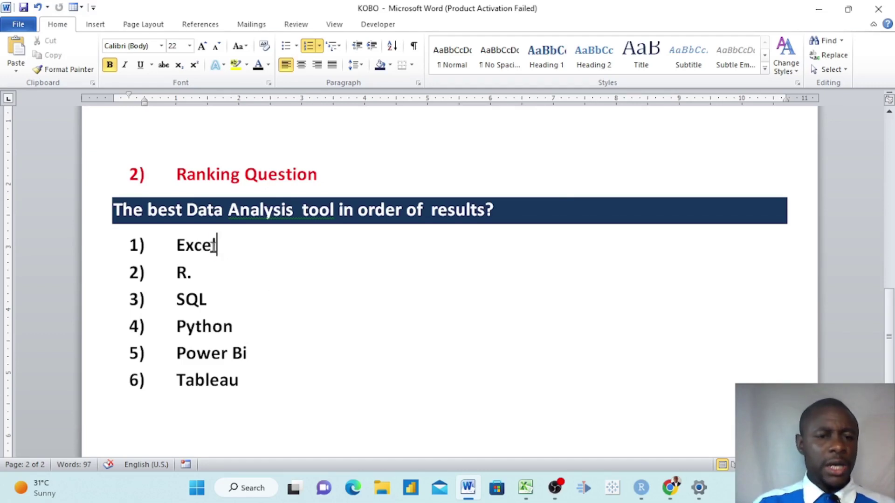
pyautogui.moveTo(216, 247); pyautogui.dragTo(170, 250)
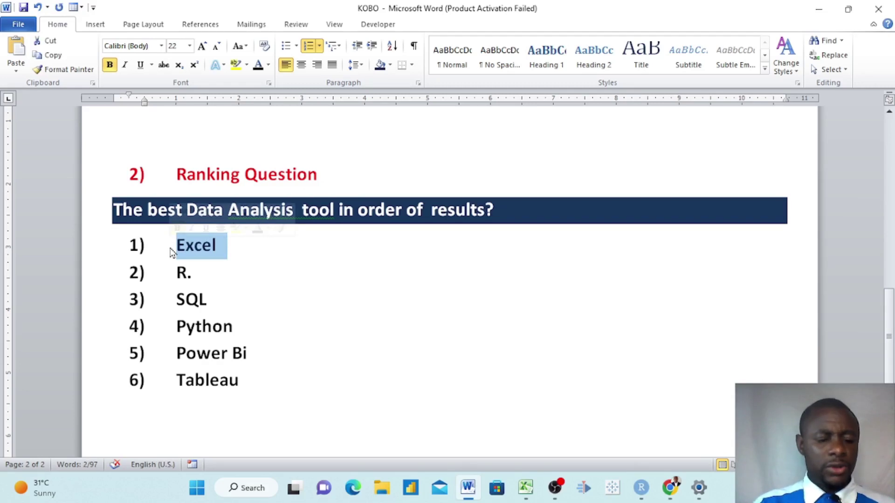
pyautogui.click(670, 488)
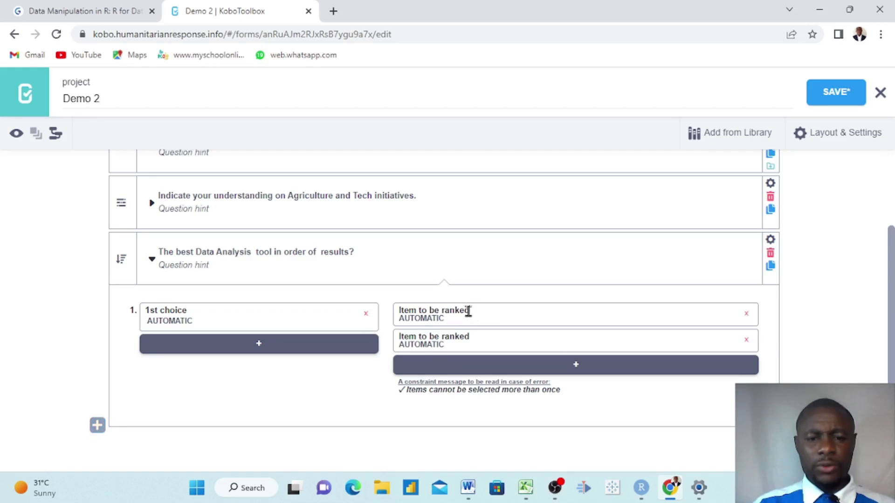
pyautogui.moveTo(468, 311); pyautogui.dragTo(398, 317)
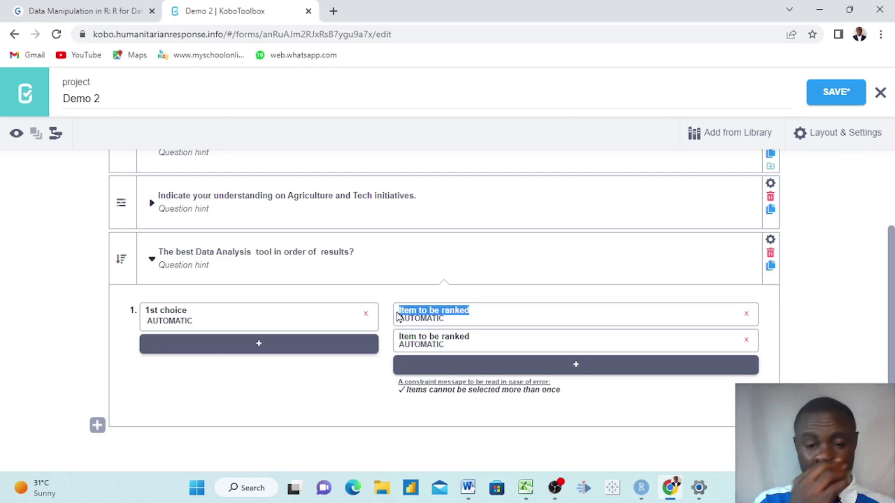
pyautogui.write('1)Excel')
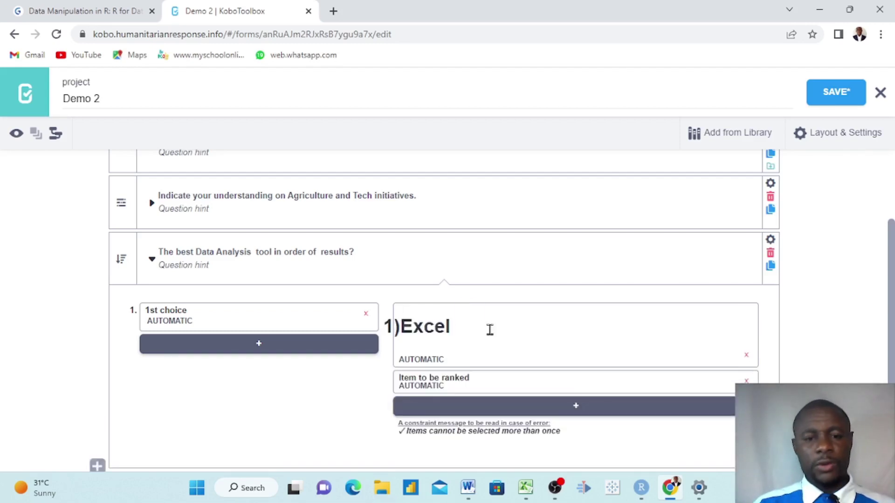
pyautogui.press('BackSpace')
pyautogui.press('BackSpace')
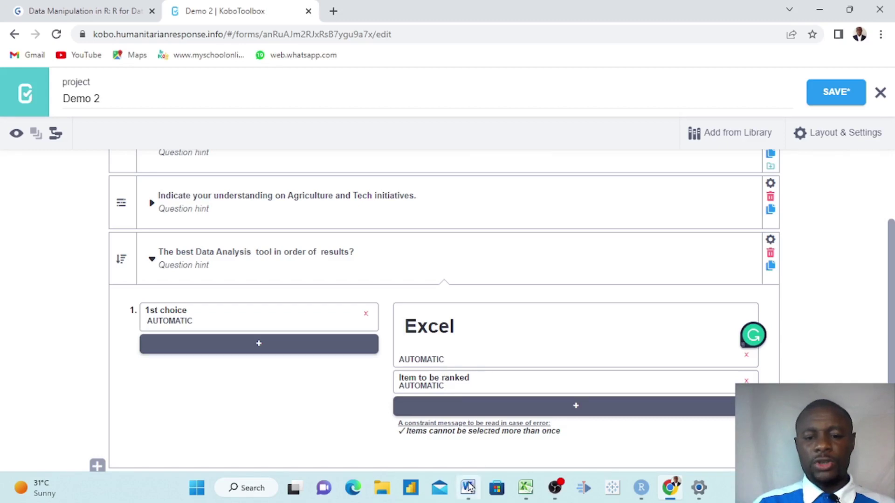
# Step: Copy "R." from the Word list into the second item to be ranked in KoboToolbox, without its list number
pyautogui.moveTo(468, 488)
pyautogui.click(476, 451)
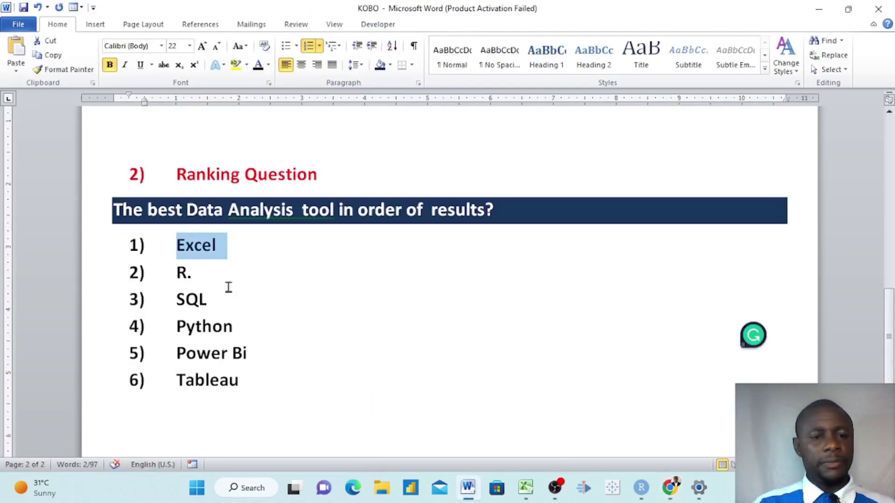
pyautogui.moveTo(203, 275); pyautogui.dragTo(165, 275)
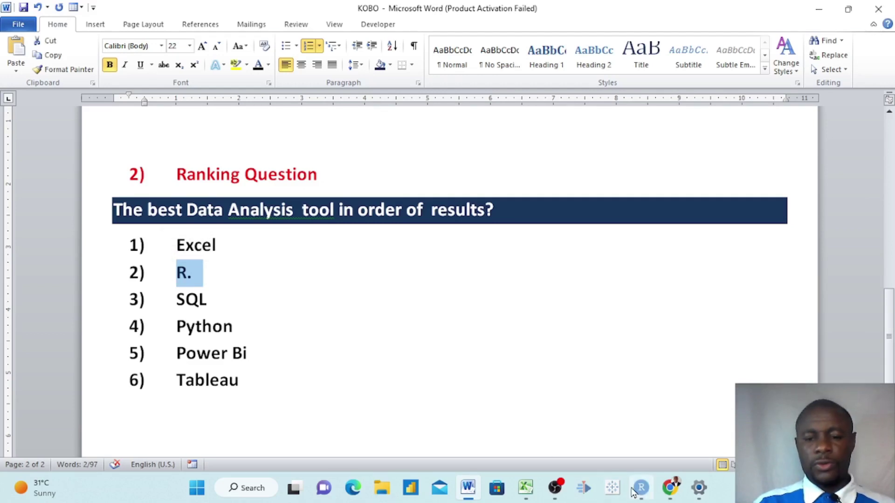
pyautogui.moveTo(670, 488)
pyautogui.click(671, 449)
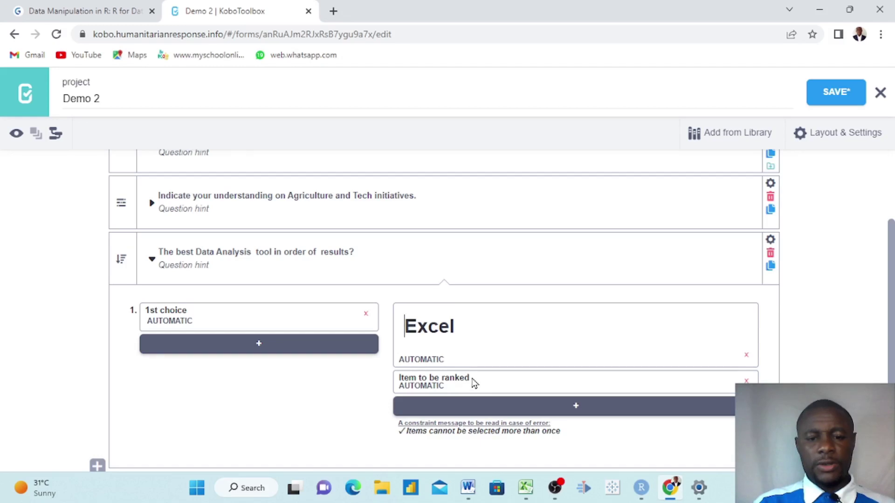
pyautogui.moveTo(470, 377); pyautogui.dragTo(402, 381)
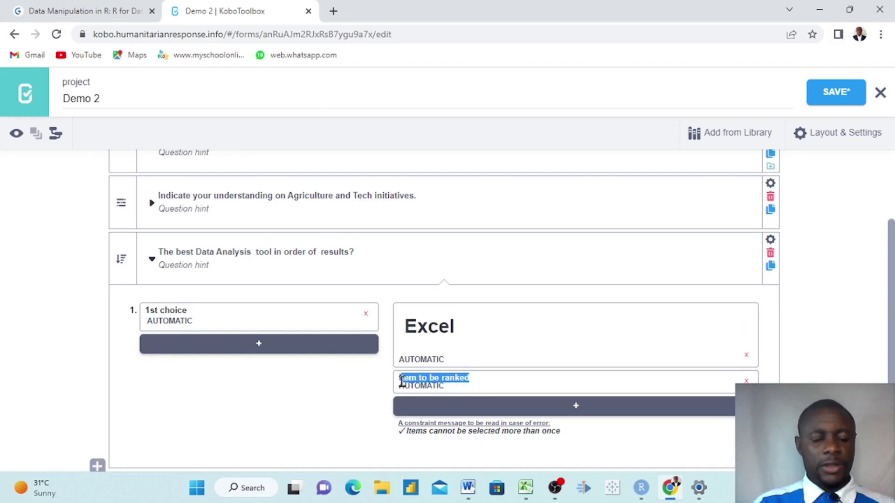
pyautogui.write('1)R.')
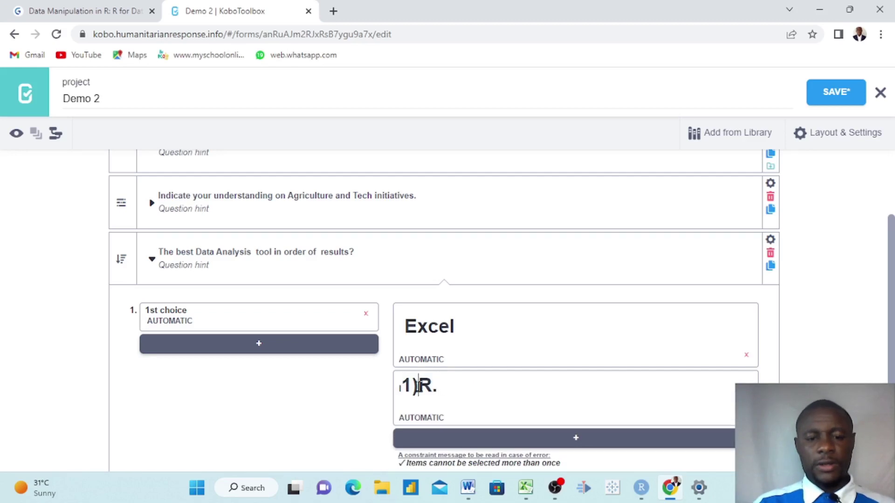
pyautogui.click(416, 386)
pyautogui.press('BackSpace')
pyautogui.press('BackSpace')
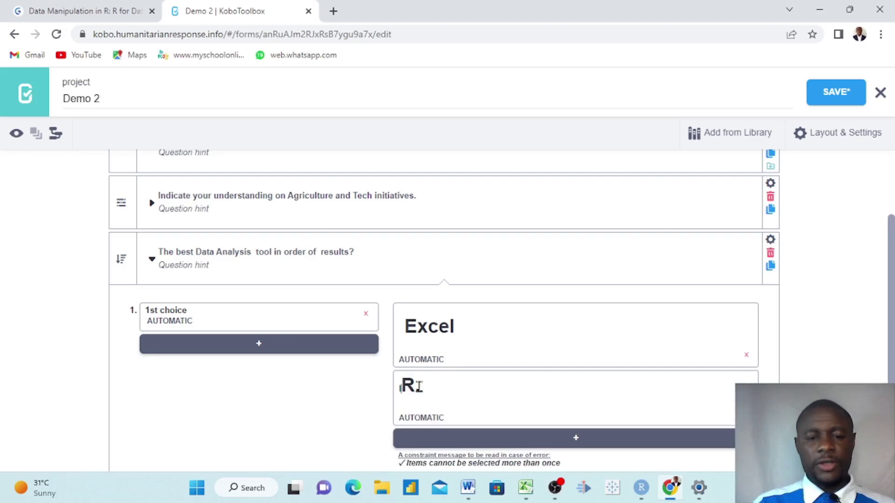
# Step: Add a 2nd choice, a 3rd choice and a third item to the ranking question
pyautogui.click(250, 348)
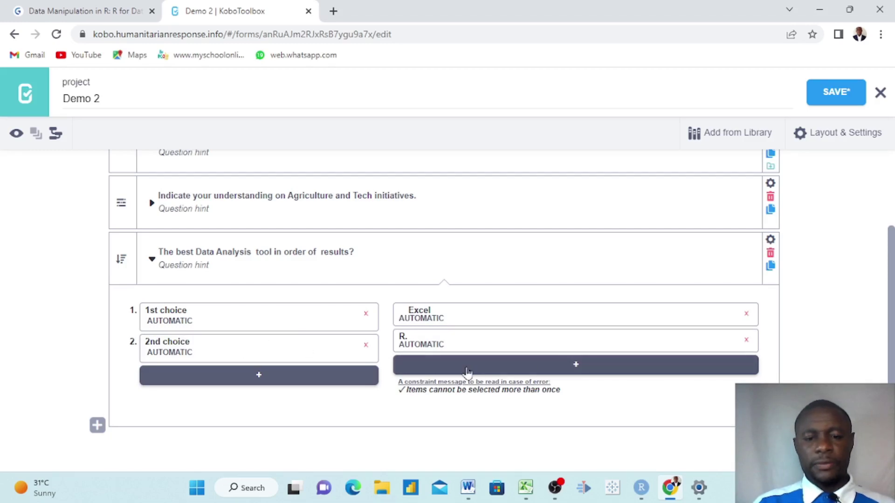
pyautogui.click(565, 366)
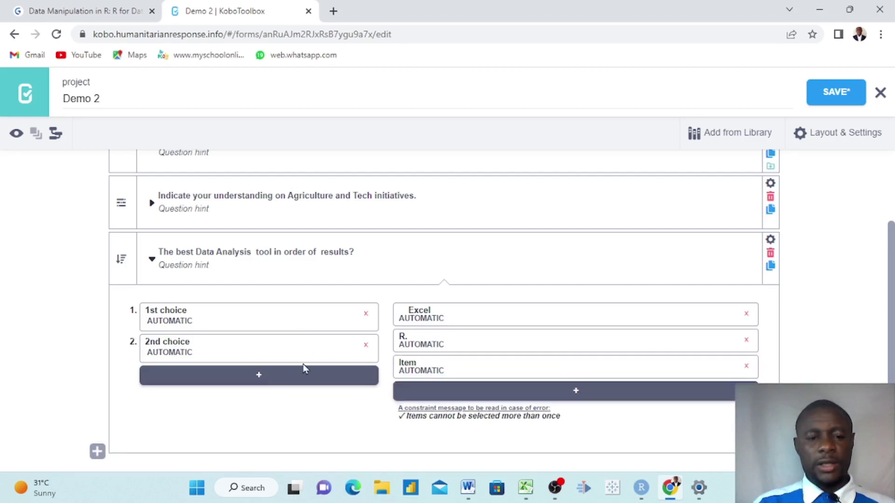
pyautogui.click(268, 378)
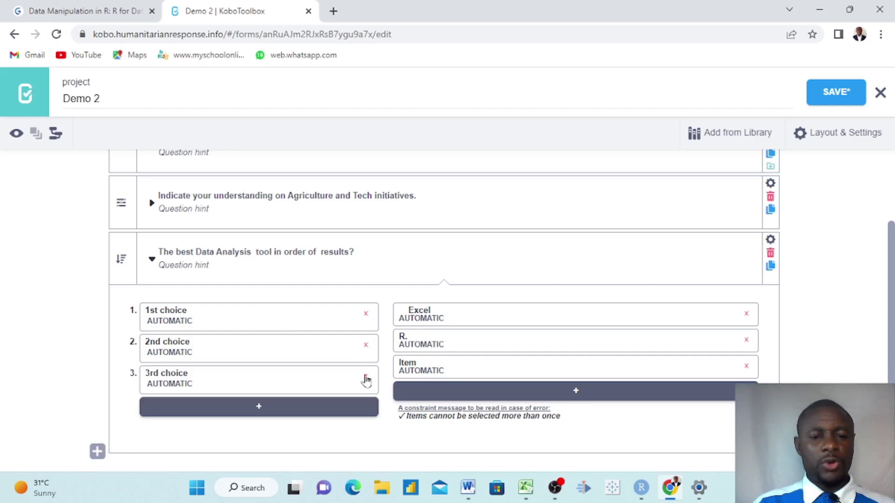
# Step: Copy "SQL" from the Word list and use it as the third ranking item in KoboToolbox, without its list number
pyautogui.moveTo(469, 489)
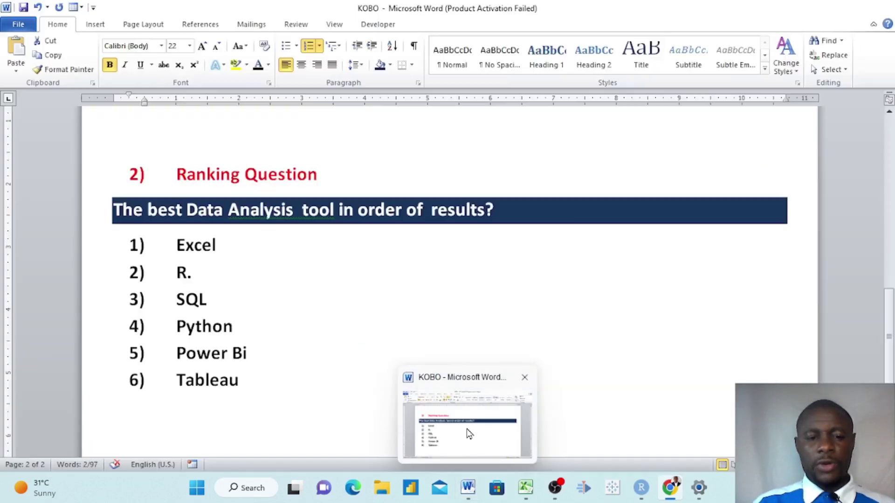
pyautogui.click(466, 428)
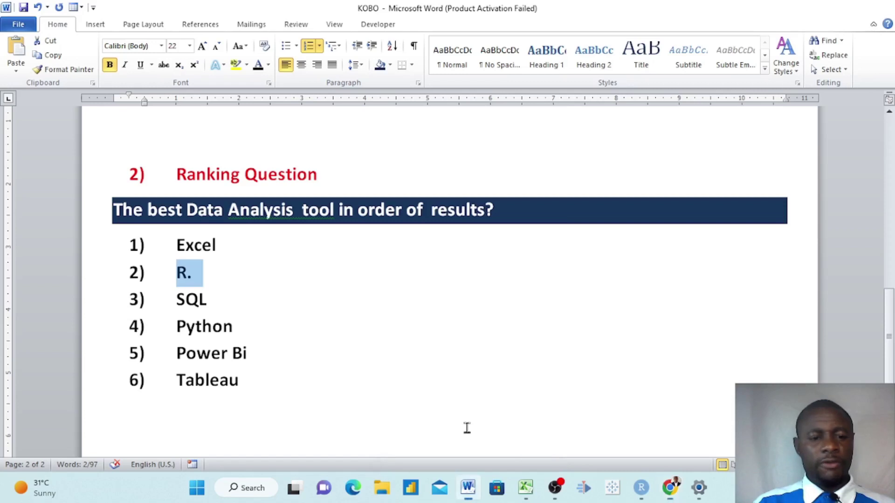
pyautogui.click(217, 309)
pyautogui.moveTo(217, 309); pyautogui.dragTo(176, 308)
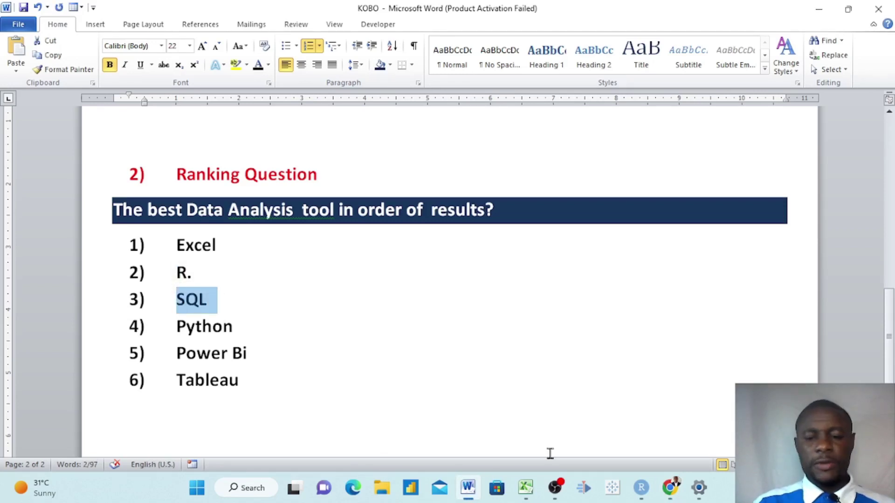
pyautogui.moveTo(670, 489)
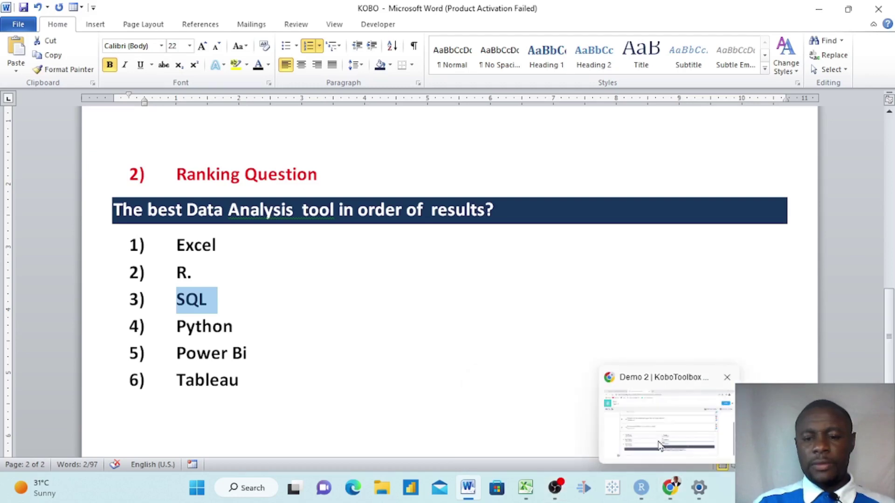
pyautogui.click(659, 445)
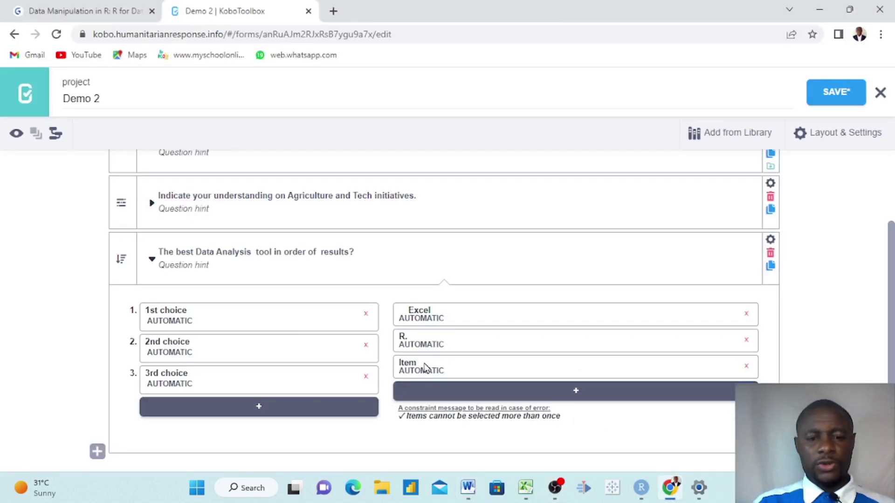
pyautogui.moveTo(416, 359); pyautogui.dragTo(401, 361)
pyautogui.write('1)SQL')
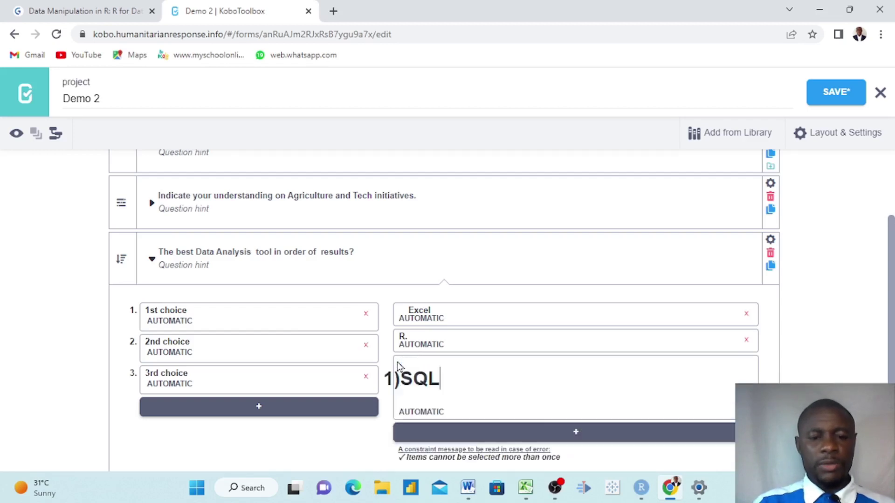
pyautogui.press('BackSpace')
pyautogui.press('BackSpace')
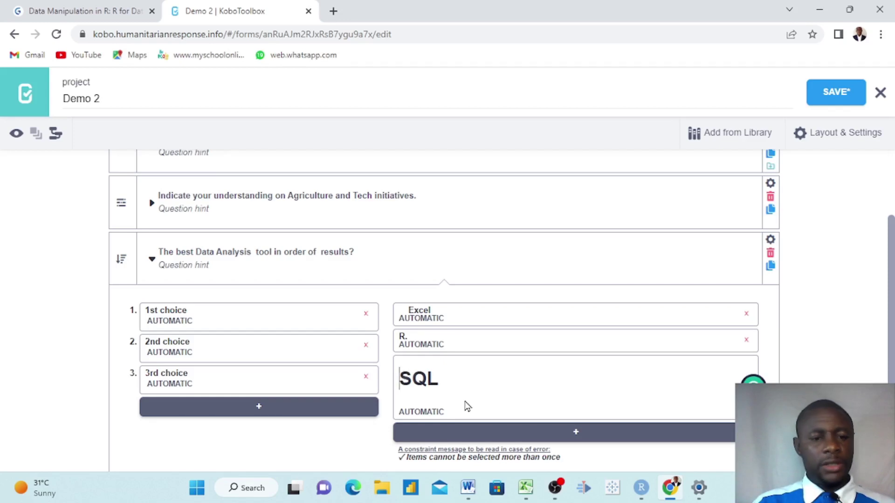
# Step: Add two more ranking items and label the fourth one "Python", copied from the Word list without its number
pyautogui.click(564, 436)
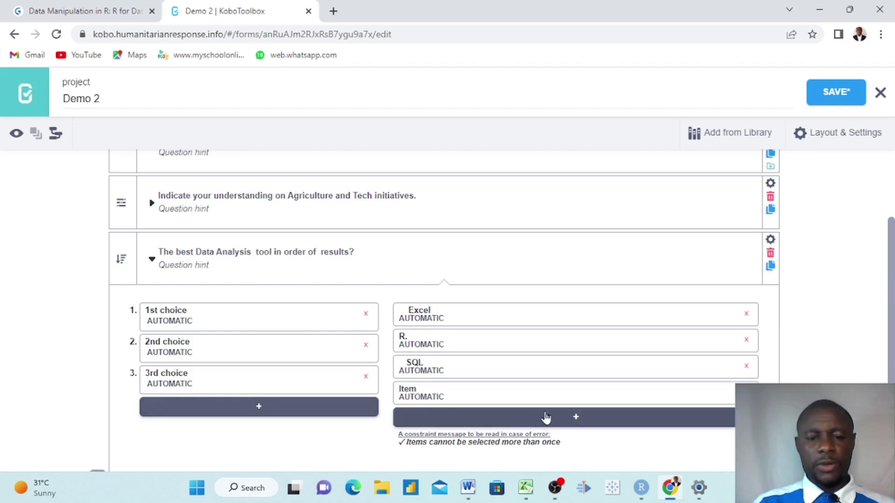
pyautogui.click(574, 418)
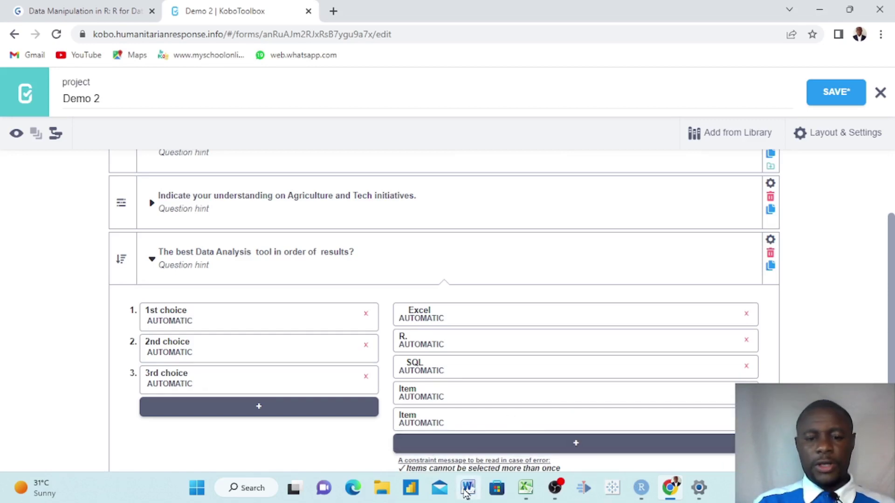
pyautogui.click(464, 448)
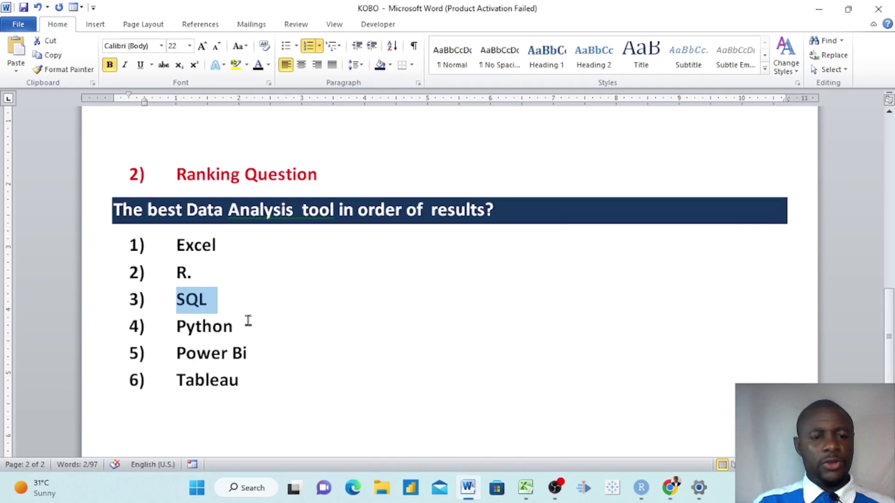
pyautogui.moveTo(234, 327); pyautogui.dragTo(177, 329)
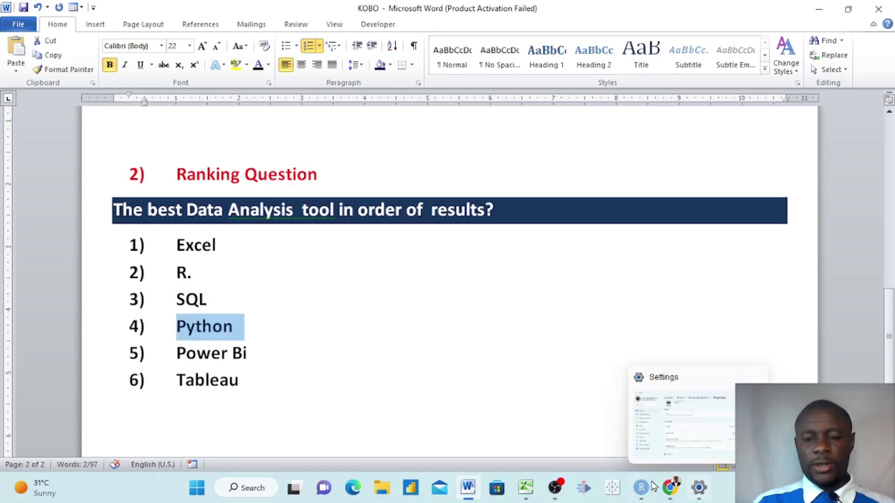
pyautogui.moveTo(670, 488)
pyautogui.click(656, 436)
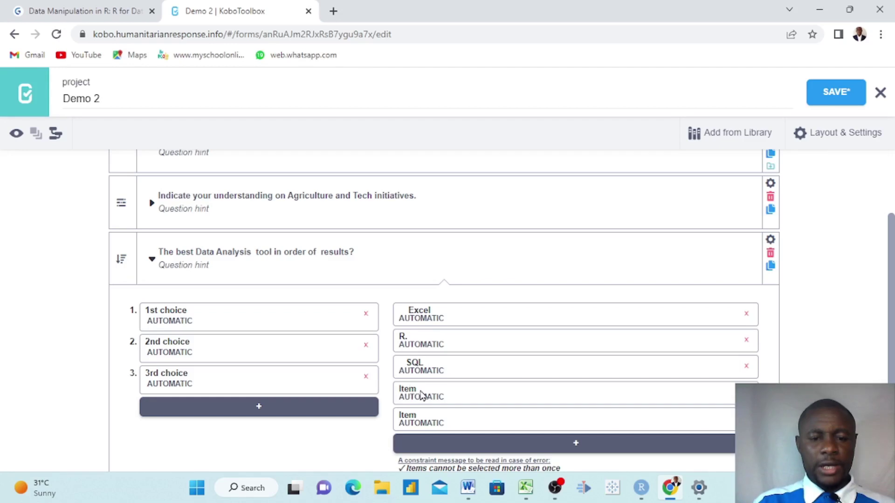
pyautogui.moveTo(416, 389); pyautogui.dragTo(399, 393)
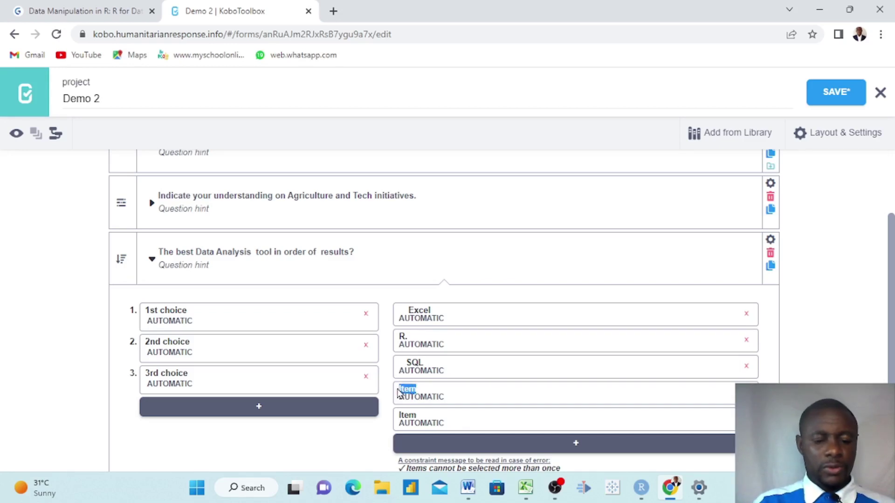
pyautogui.write('1)Python')
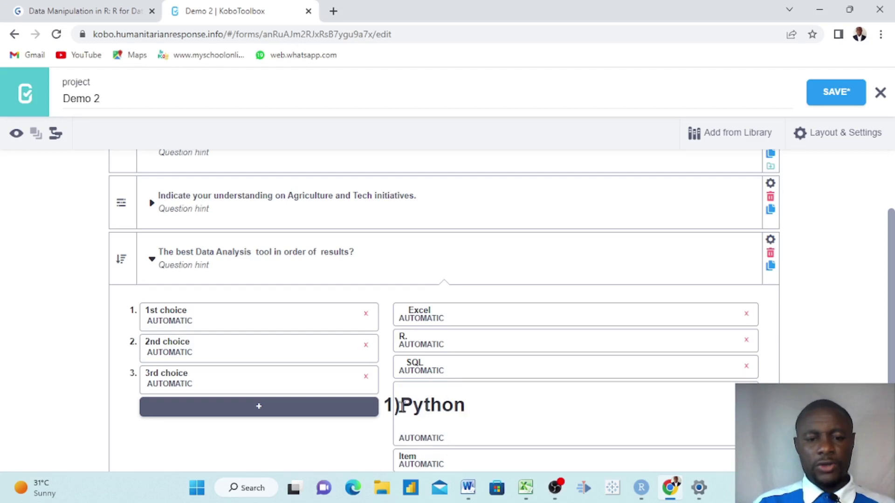
pyautogui.press('BackSpace')
pyautogui.press('BackSpace')
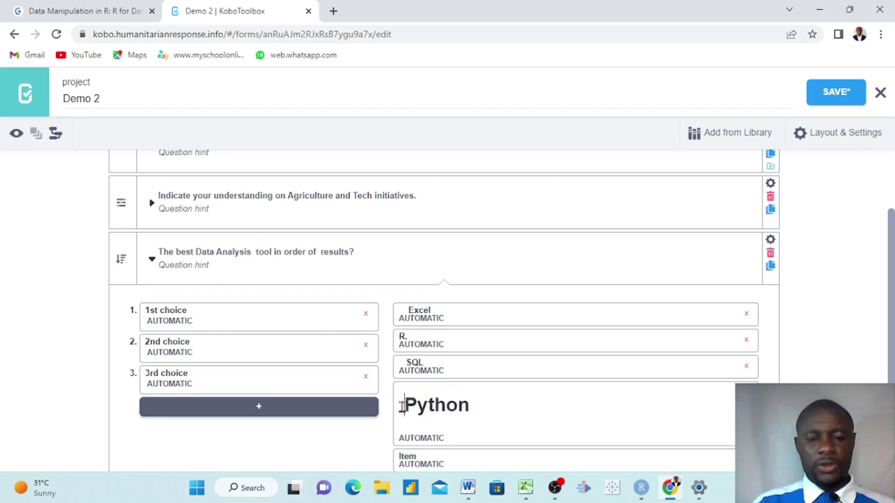
# Step: Copy "Power Bi" from the Word list and use it as the fifth ranking item in KoboToolbox, without its list number
pyautogui.scroll(-1, 402, 407)
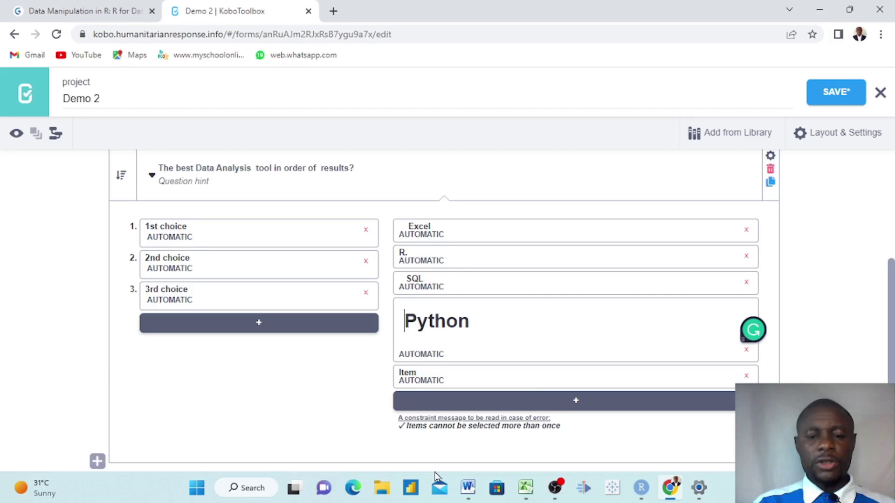
pyautogui.moveTo(469, 490)
pyautogui.click(465, 452)
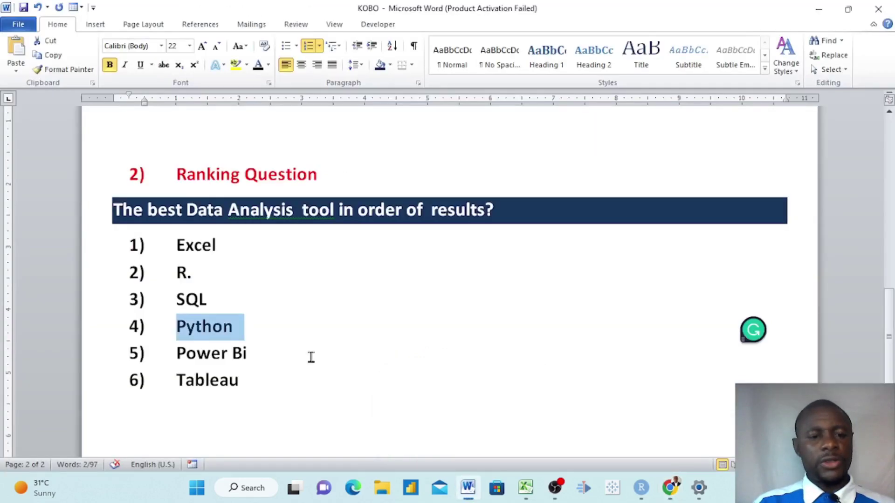
pyautogui.click(245, 347)
pyautogui.moveTo(254, 350); pyautogui.dragTo(195, 349)
pyautogui.hotkey('ctrl', 'c')
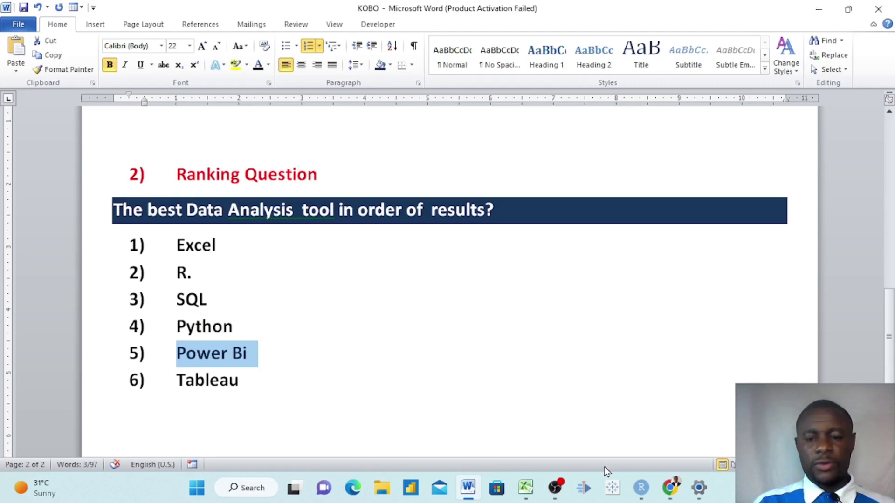
pyautogui.moveTo(670, 488)
pyautogui.click(673, 425)
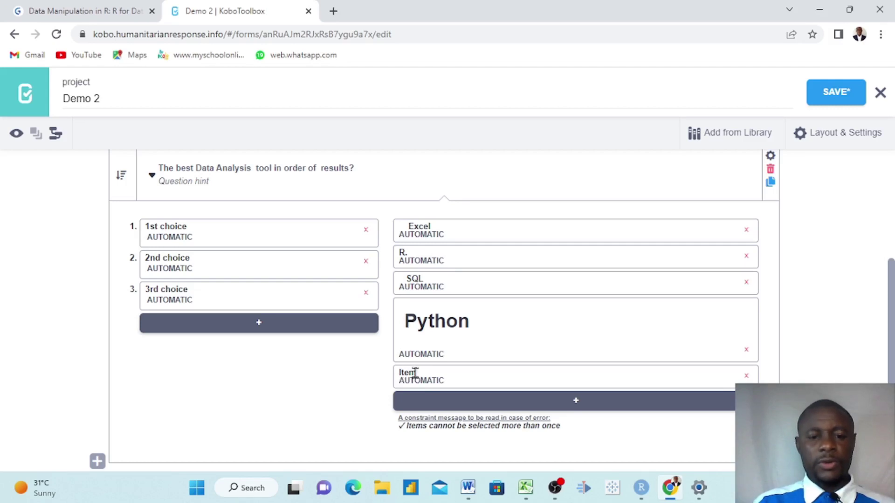
pyautogui.moveTo(417, 373); pyautogui.dragTo(400, 374)
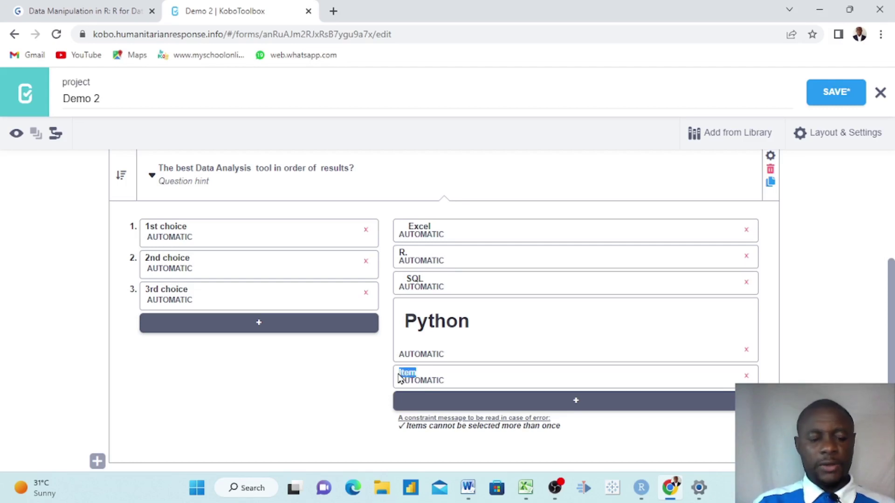
pyautogui.hotkey('ctrl', 'v')
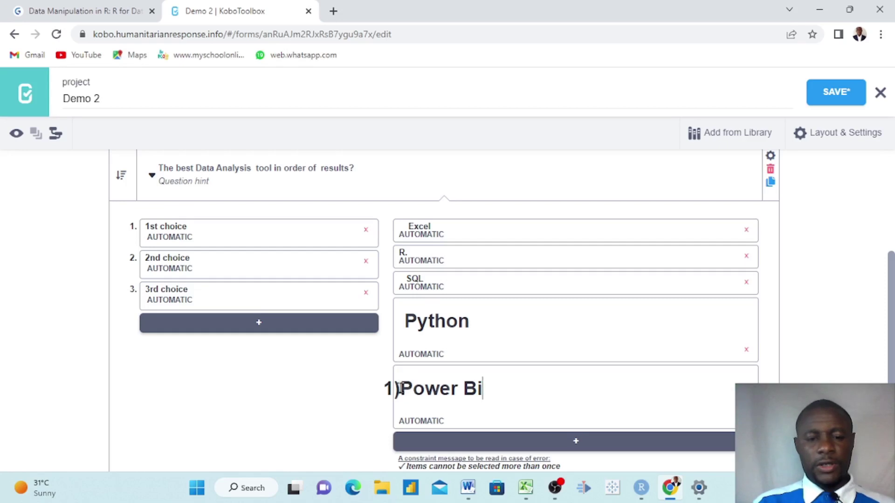
pyautogui.press('BackSpace')
pyautogui.press('BackSpace')
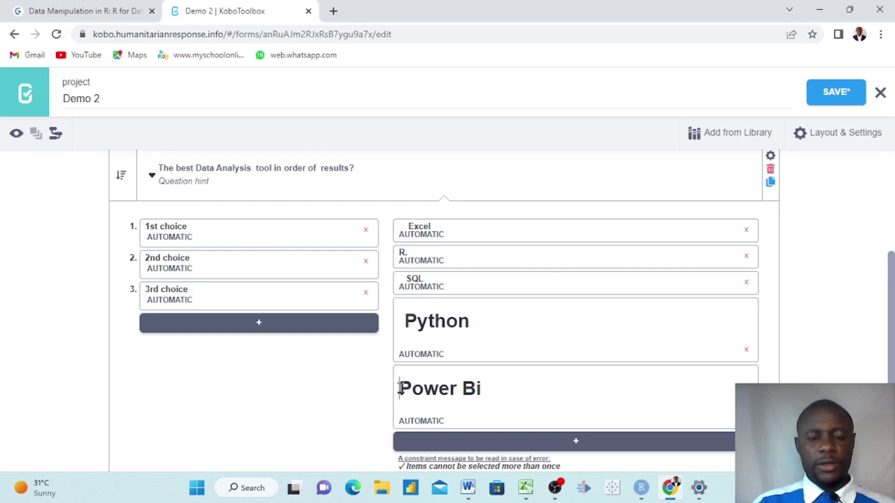
# Step: Add a sixth ranking item in KoboToolbox and label it "Tableau", copied from the Word list without its number
pyautogui.moveTo(468, 489)
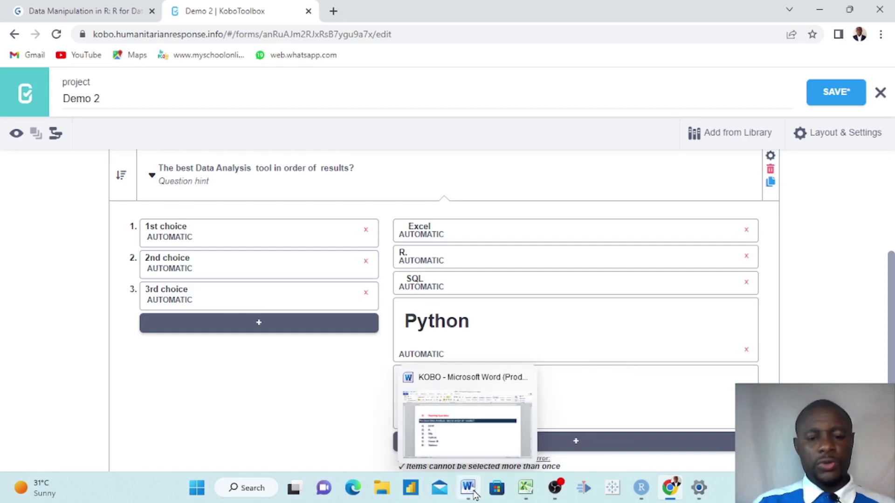
pyautogui.click(457, 447)
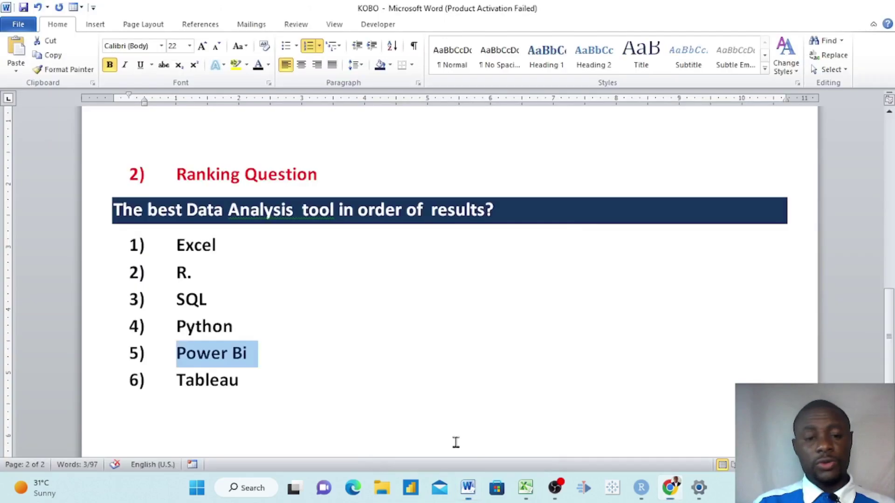
pyautogui.click(243, 384)
pyautogui.moveTo(244, 385); pyautogui.dragTo(177, 386)
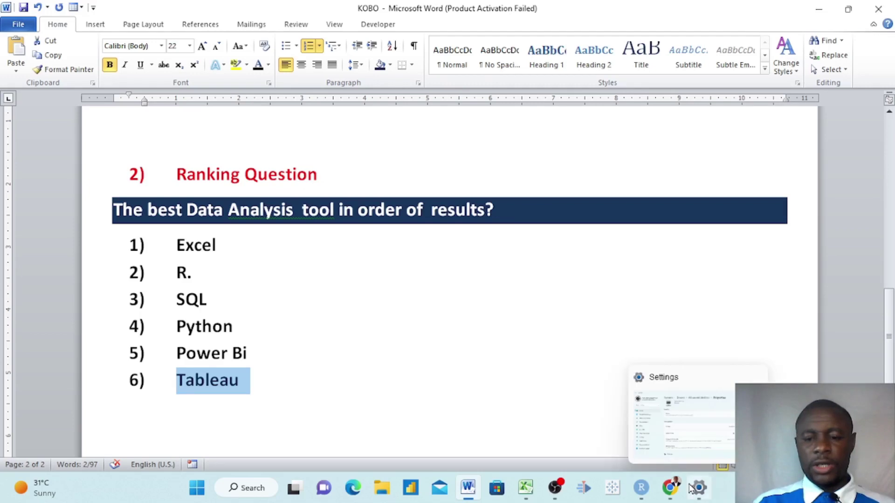
pyautogui.moveTo(670, 488)
pyautogui.click(670, 431)
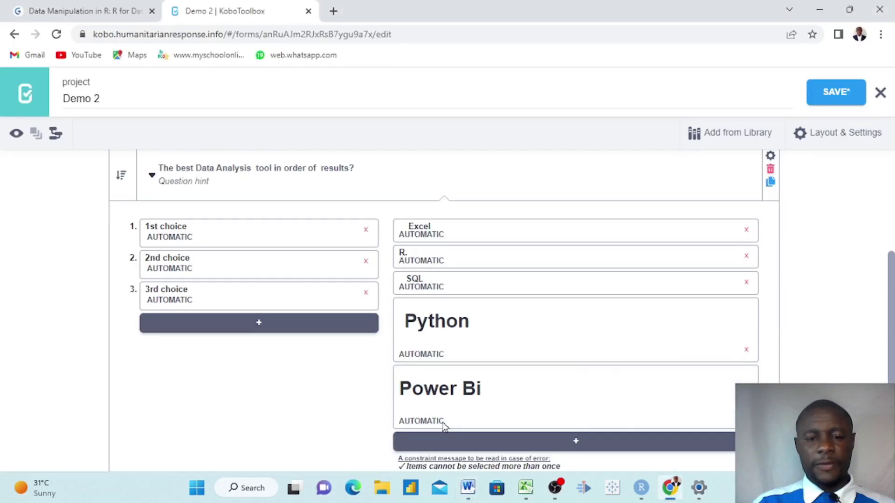
pyautogui.scroll(-2, 461, 418)
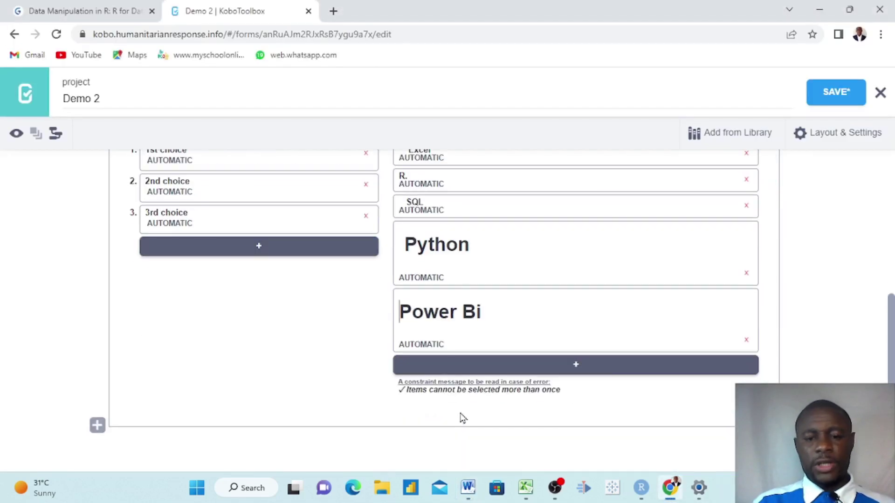
pyautogui.click(576, 367)
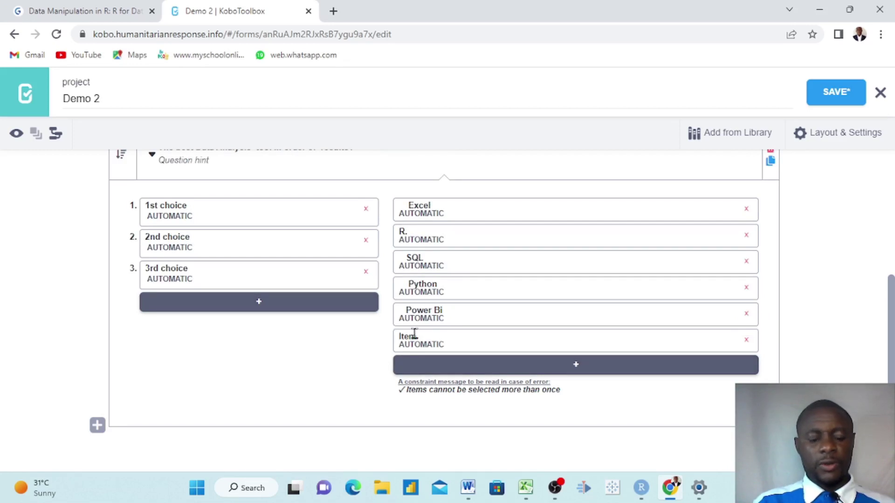
pyautogui.moveTo(415, 334); pyautogui.dragTo(390, 340)
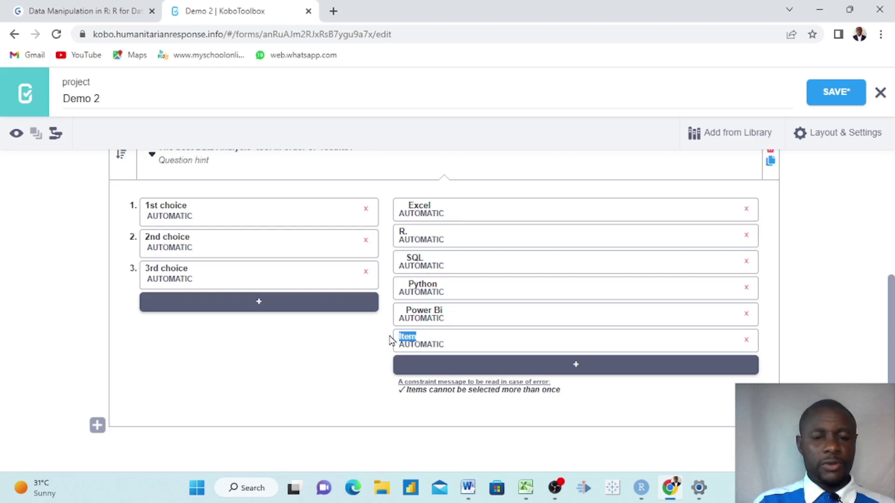
pyautogui.write('1)Tableau')
pyautogui.press('BackSpace')
pyautogui.press('BackSpace')
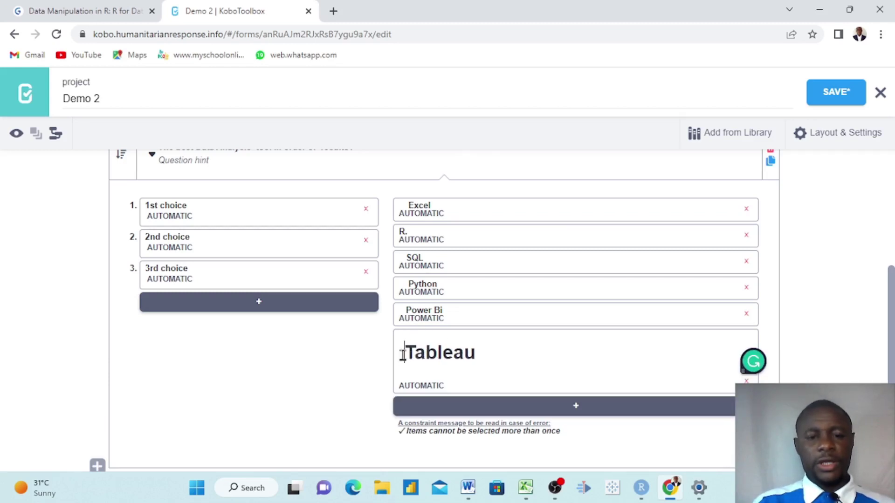
# Step: Add a 4th choice and a 5th choice to the ranking question and save the form
pyautogui.click(259, 306)
pyautogui.click(264, 335)
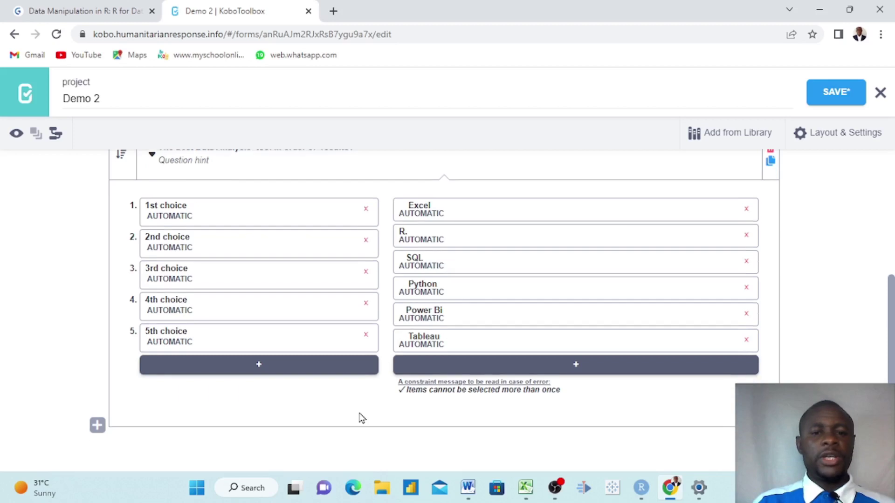
pyautogui.scroll(3, 362, 416)
pyautogui.click(818, 101)
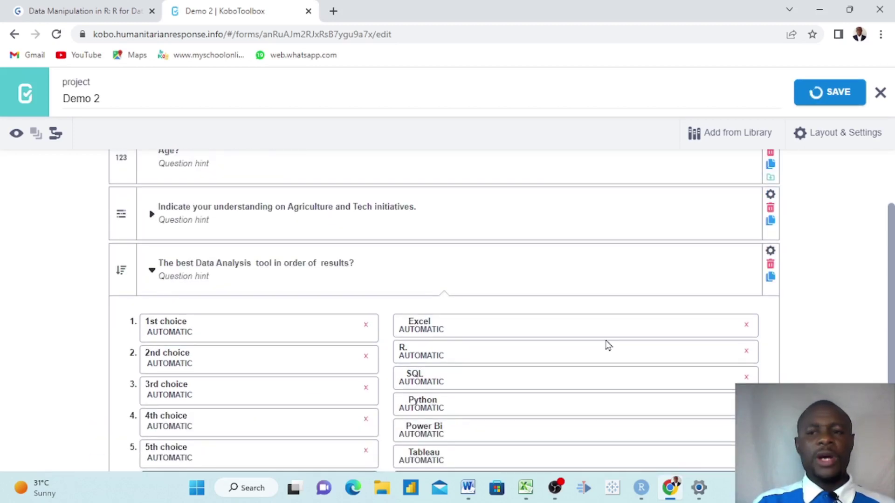
# Step: Preview the form and select Excel as the 1st choice of the ranking question
pyautogui.scroll(-2, 606, 344)
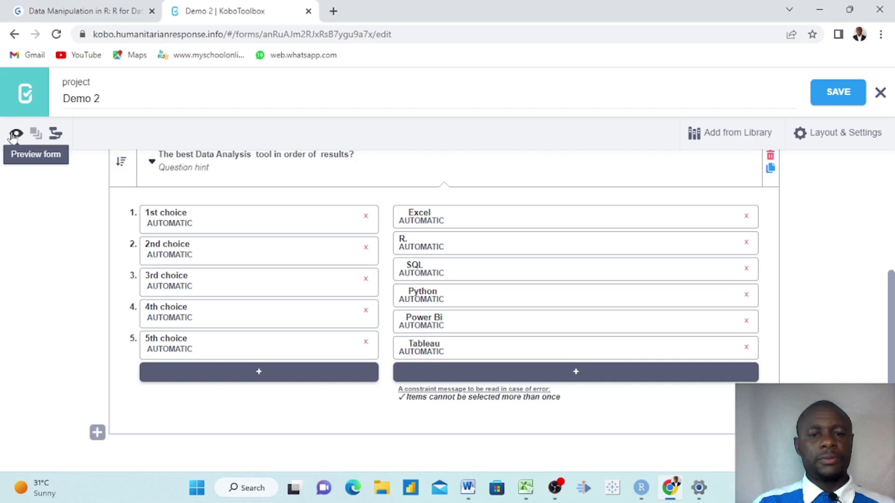
pyautogui.click(15, 136)
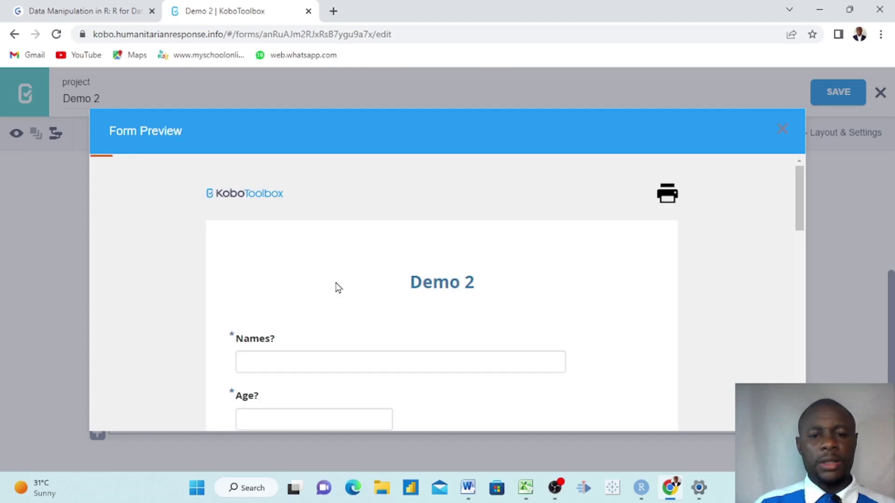
pyautogui.scroll(-12, 339, 288)
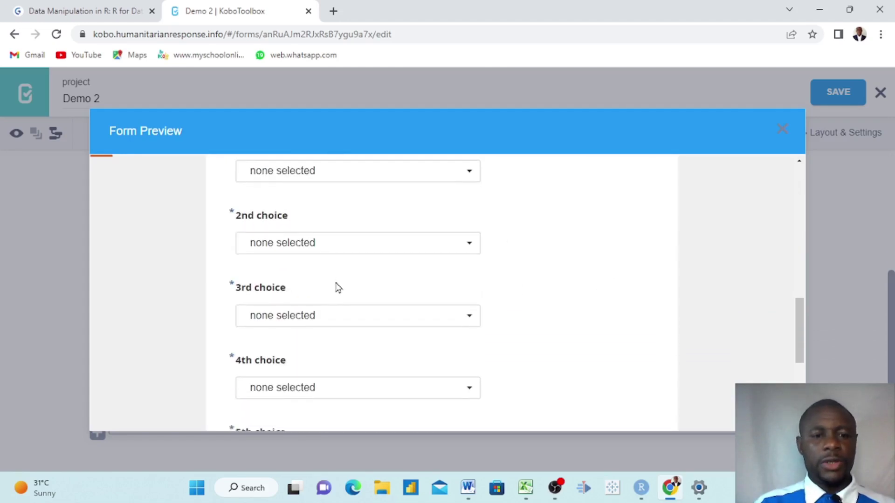
pyautogui.scroll(2, 336, 286)
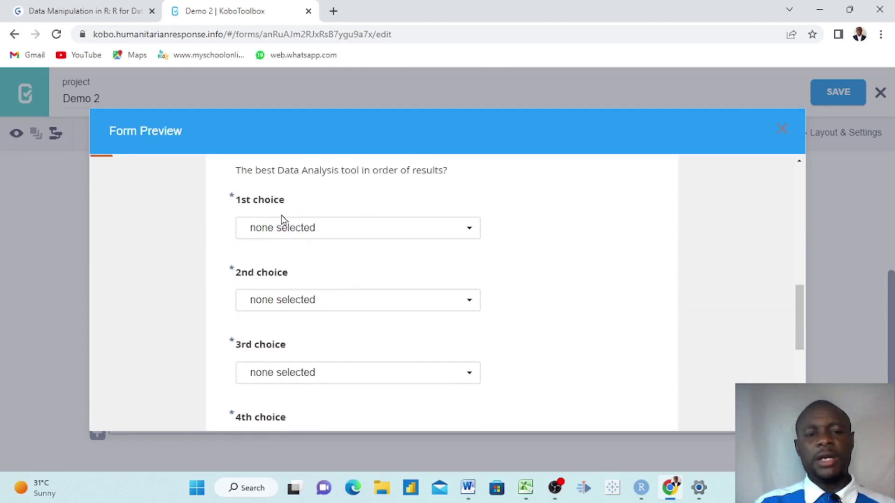
pyautogui.click(468, 231)
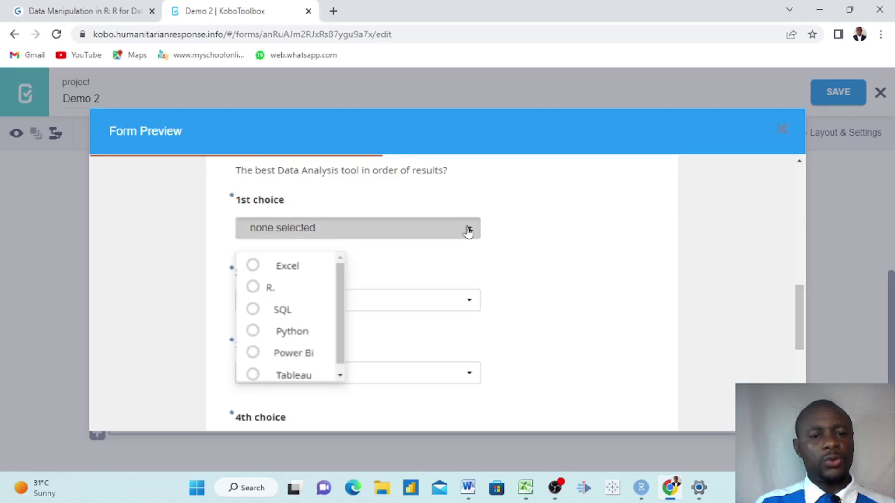
pyautogui.click(253, 266)
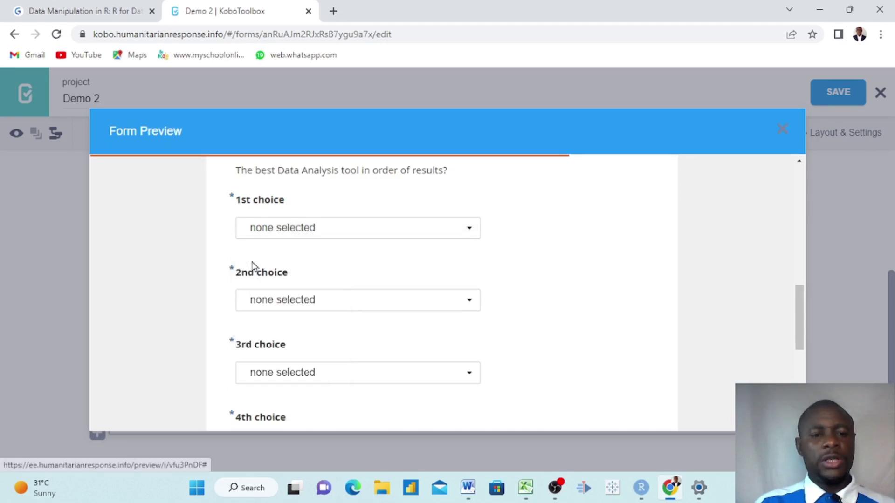
# Step: Test selecting Excel again as the 2nd choice in the preview, and replace it with R
pyautogui.click(466, 308)
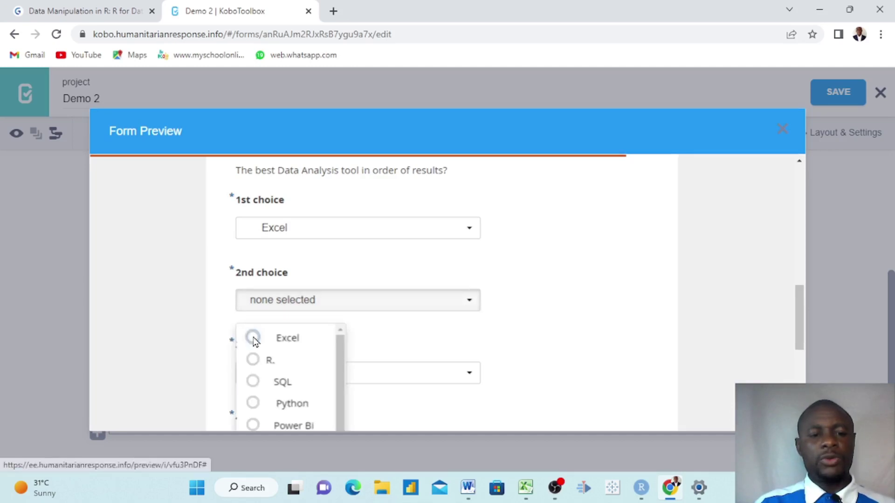
pyautogui.click(253, 337)
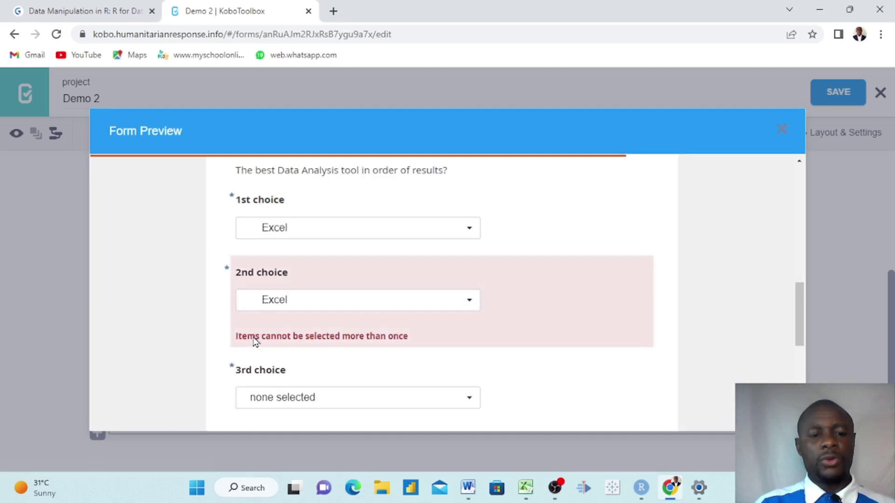
pyautogui.click(465, 304)
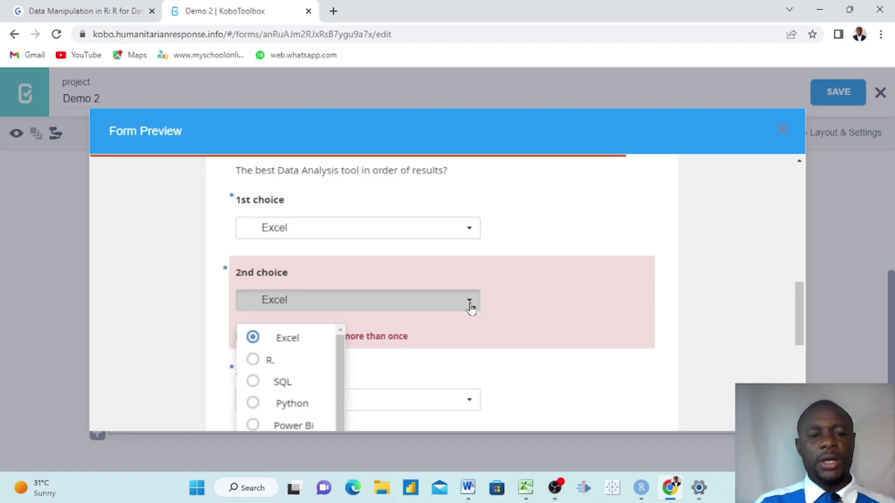
pyautogui.click(253, 360)
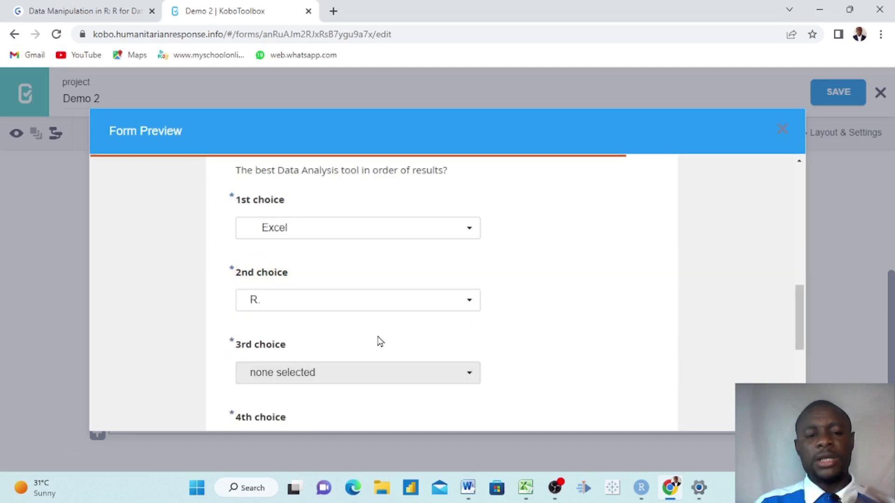
# Step: Select SQL as the 3rd choice and Python as the 4th choice in the form preview
pyautogui.scroll(-1, 380, 341)
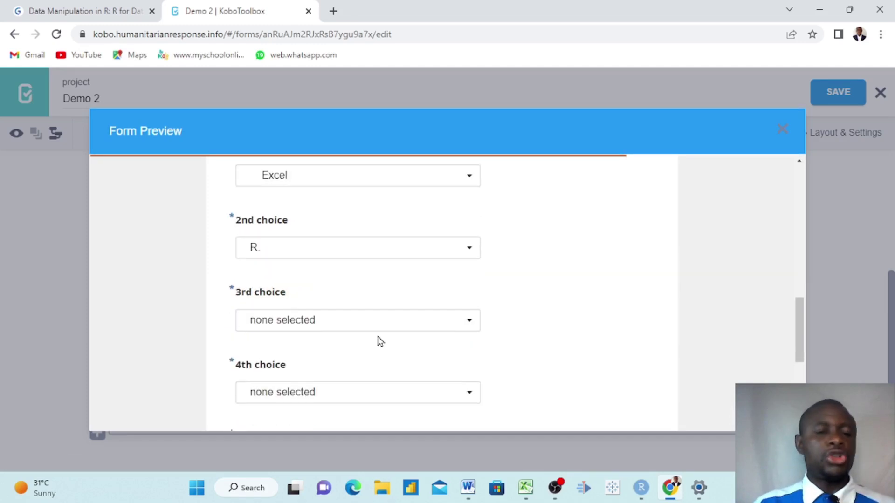
pyautogui.click(474, 315)
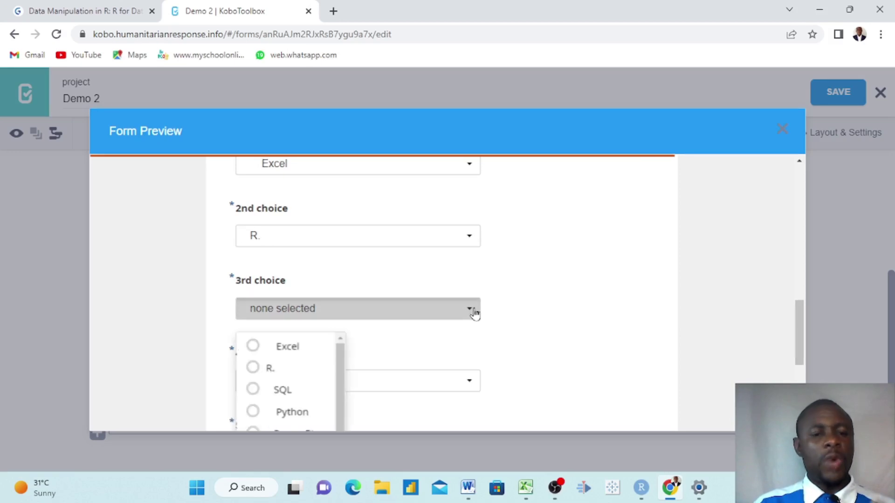
pyautogui.click(256, 390)
pyautogui.scroll(-2, 396, 370)
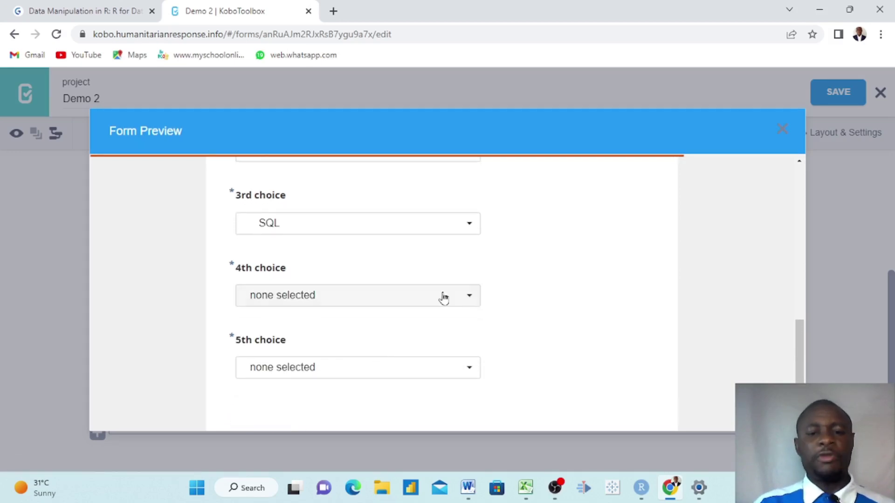
pyautogui.click(471, 301)
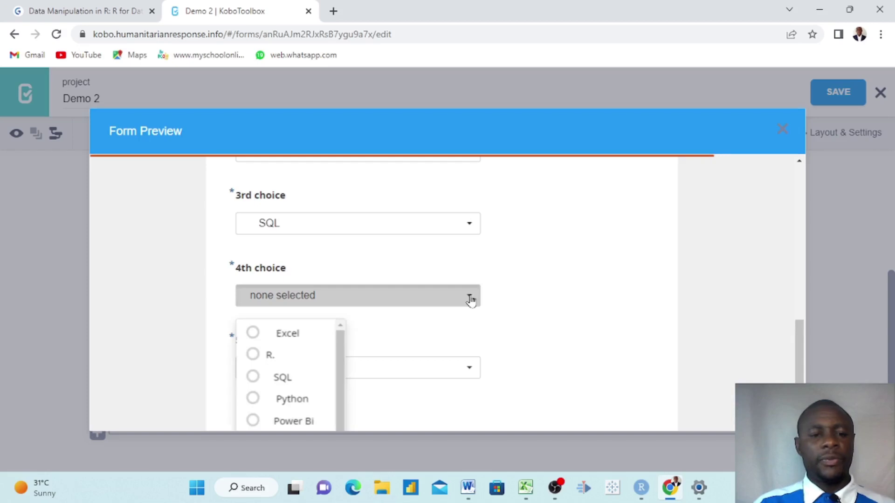
pyautogui.click(256, 407)
pyautogui.scroll(-2, 256, 407)
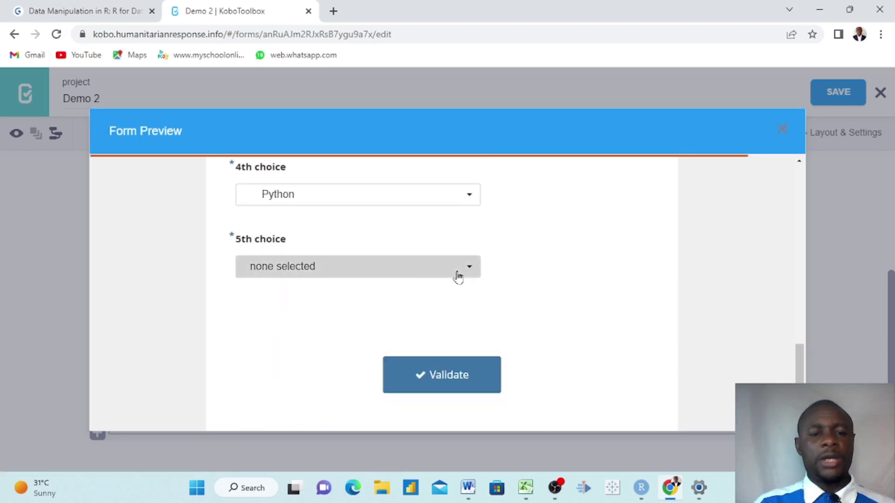
# Step: Close the form preview and return to the first questions of the form
pyautogui.scroll(2, 354, 310)
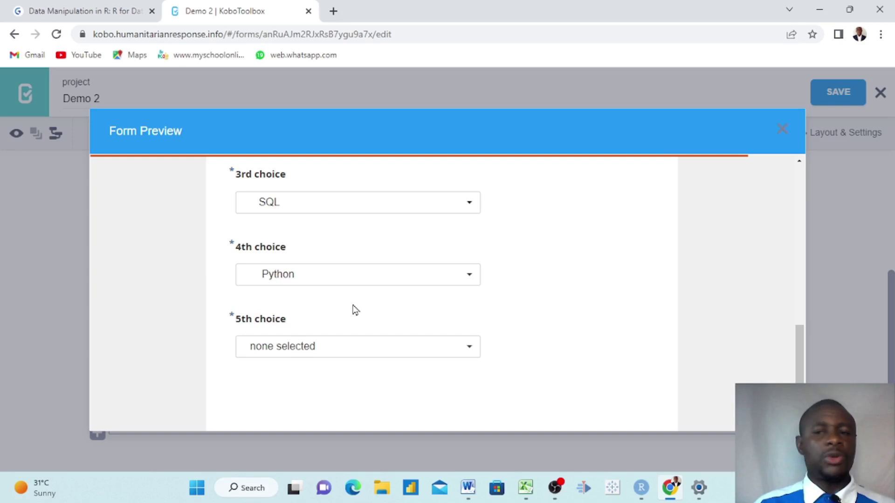
pyautogui.click(782, 130)
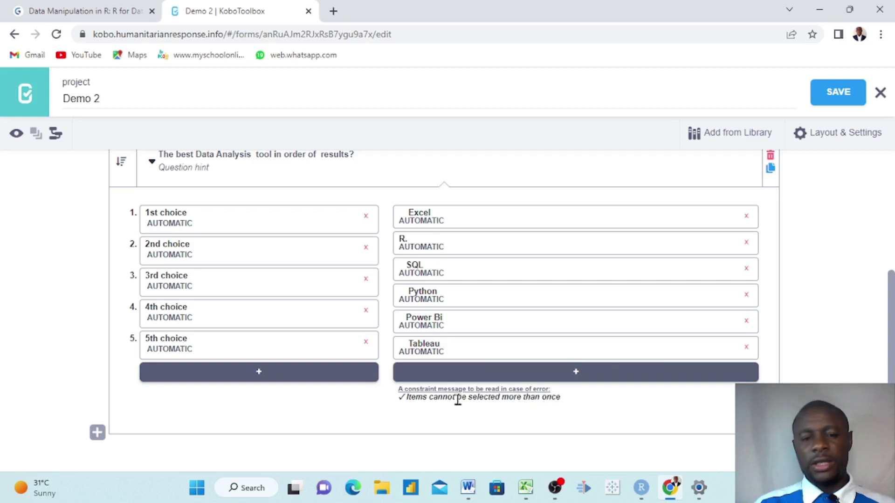
pyautogui.scroll(4, 468, 273)
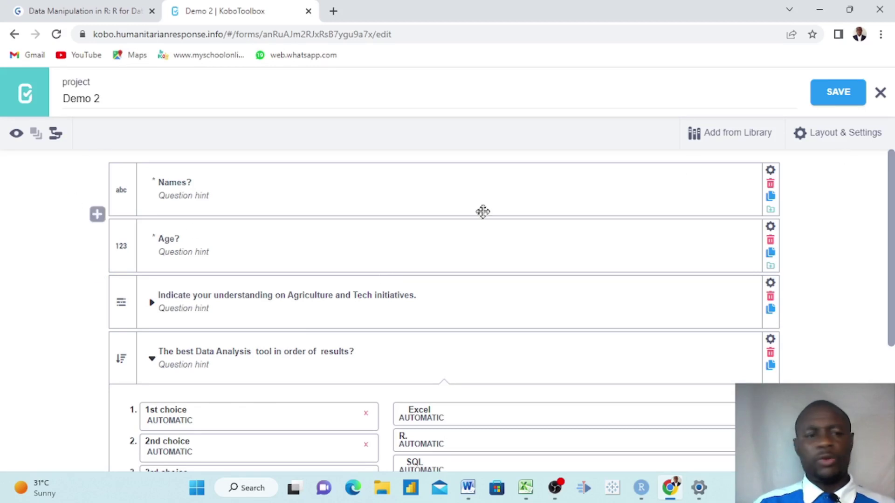
# Step: Collapse the data analysis tool ranking question and expand the Agriculture and Tech initiatives rating question to review its statements
pyautogui.scroll(-1, 226, 267)
pyautogui.scroll(-3, 226, 267)
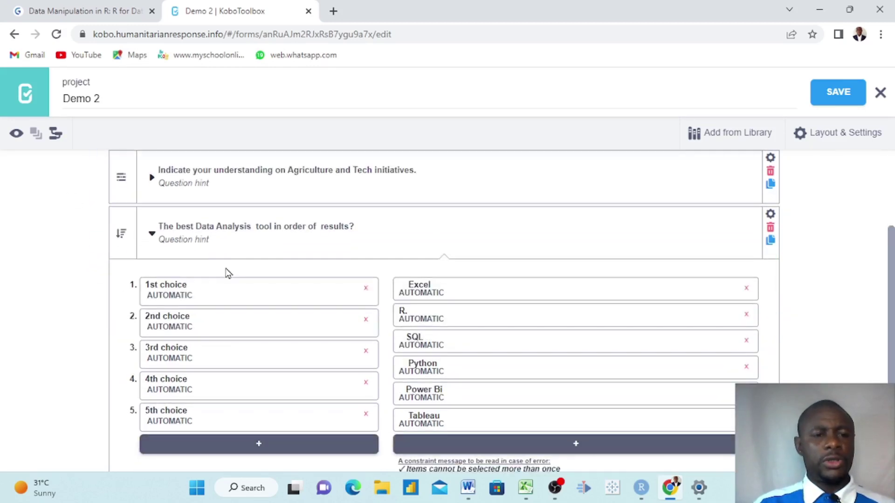
pyautogui.click(151, 235)
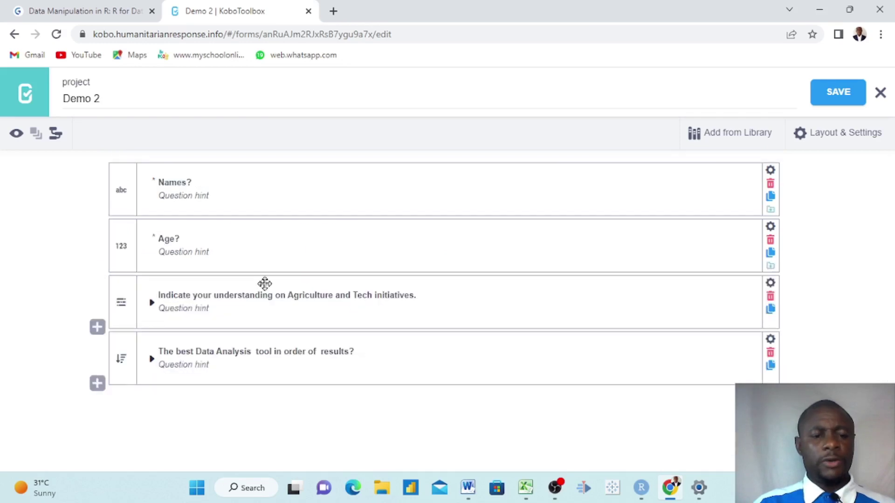
pyautogui.click(152, 303)
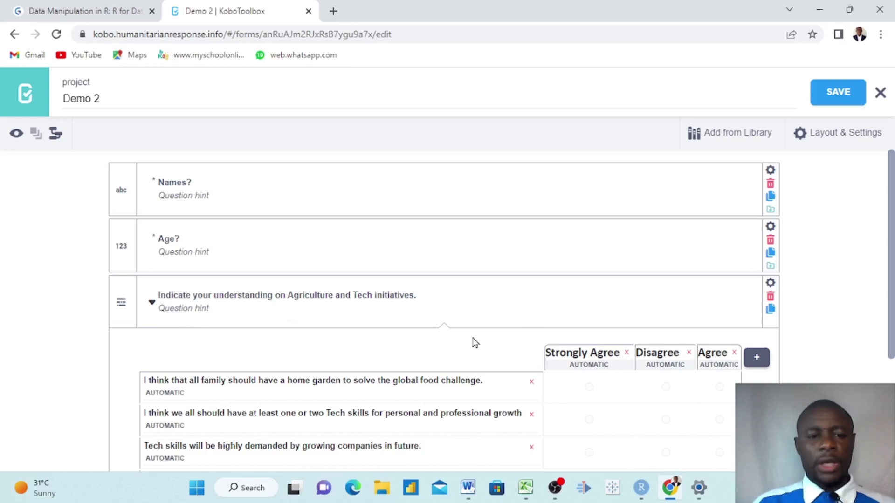
pyautogui.scroll(-2, 474, 342)
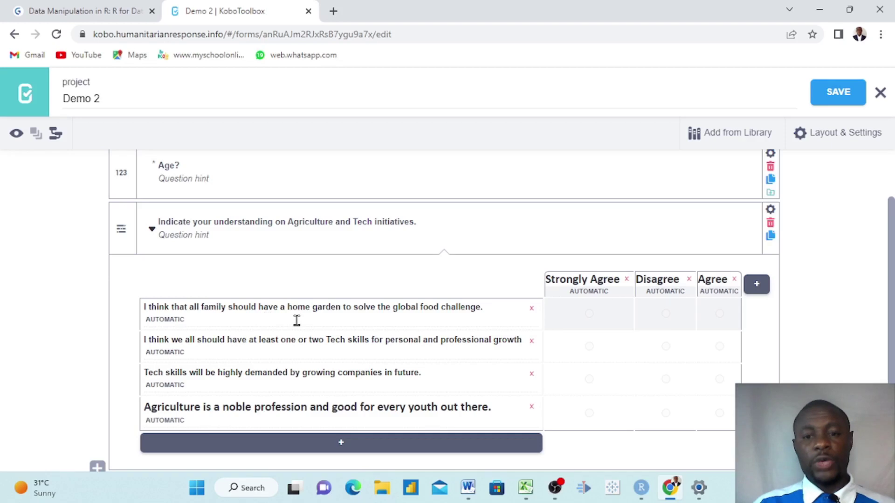
pyautogui.scroll(2, 303, 316)
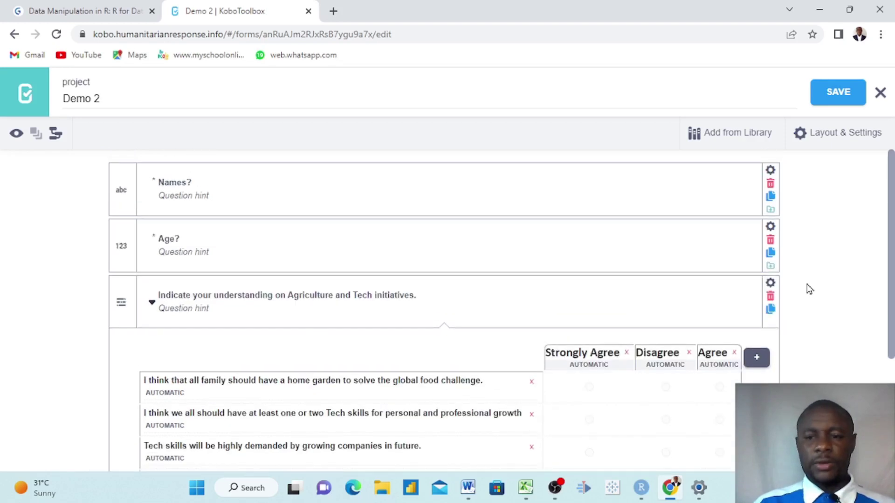
# Step: Add a skip logic condition to the Agriculture and Tech initiatives rating question, based on the Names? question
pyautogui.click(770, 284)
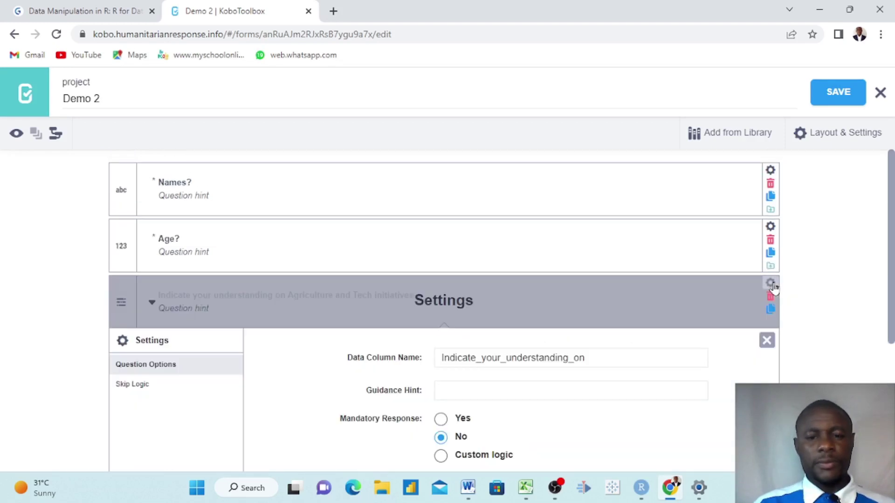
pyautogui.scroll(-3, 573, 361)
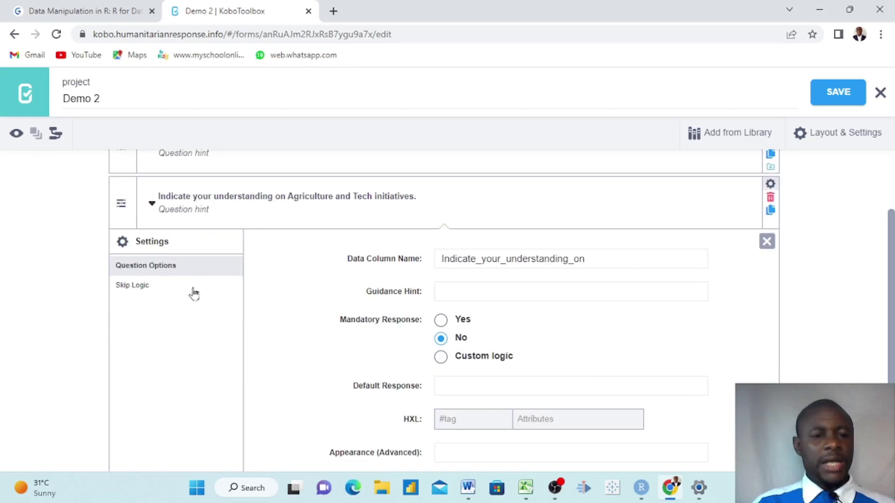
pyautogui.click(135, 286)
pyautogui.click(455, 294)
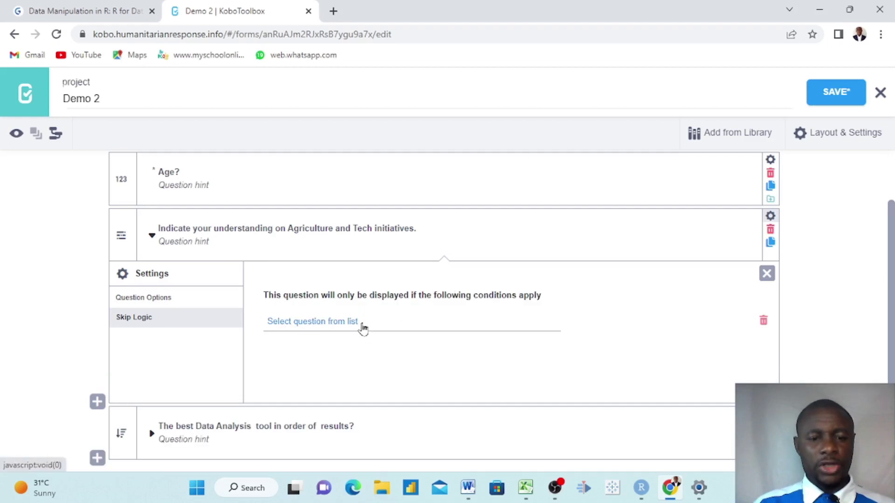
pyautogui.click(341, 325)
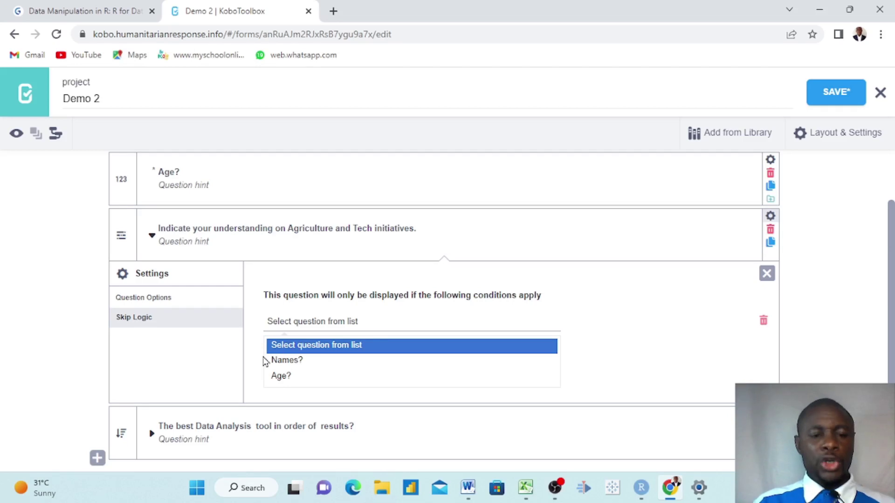
pyautogui.click(293, 361)
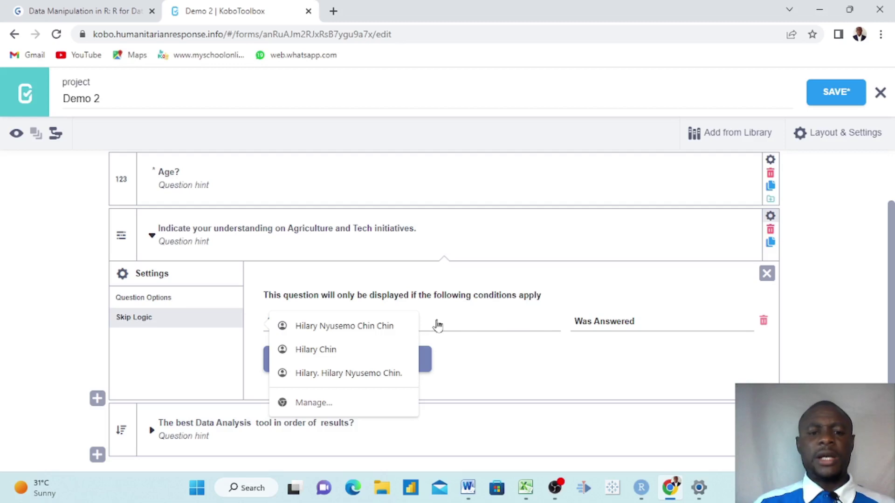
# Step: Set the operator of the Names? skip logic condition to (=)
pyautogui.click(484, 326)
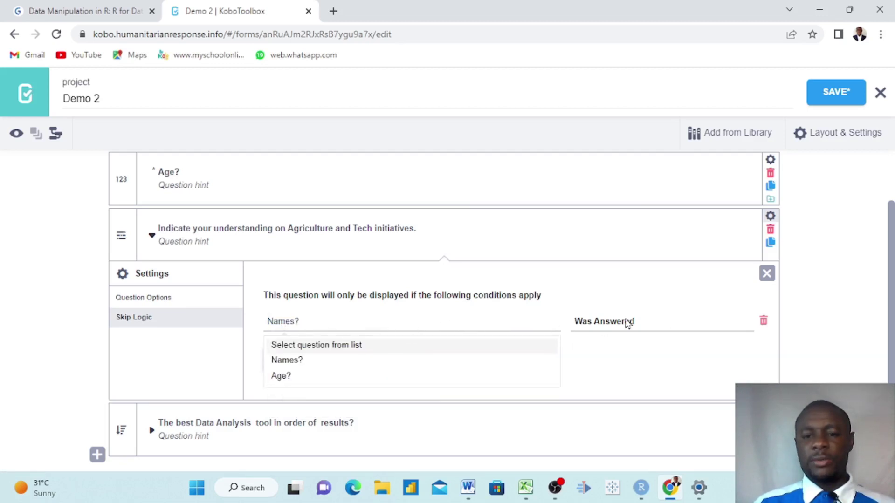
pyautogui.click(593, 323)
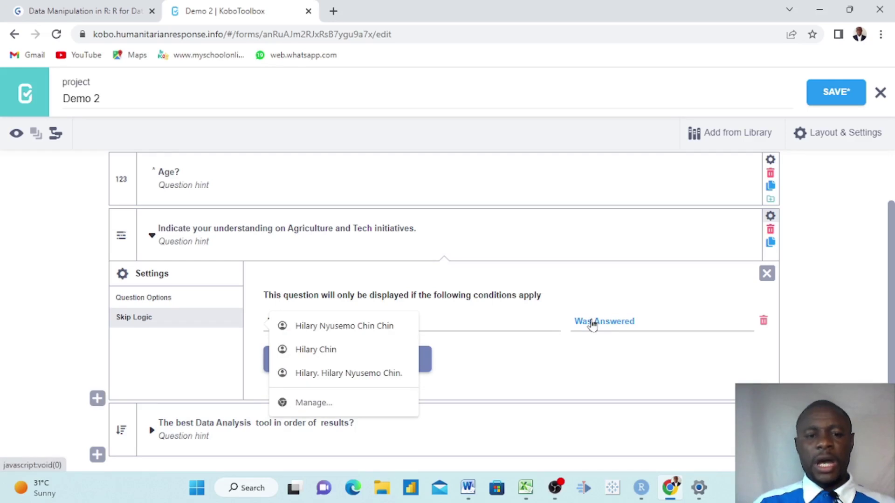
pyautogui.click(592, 325)
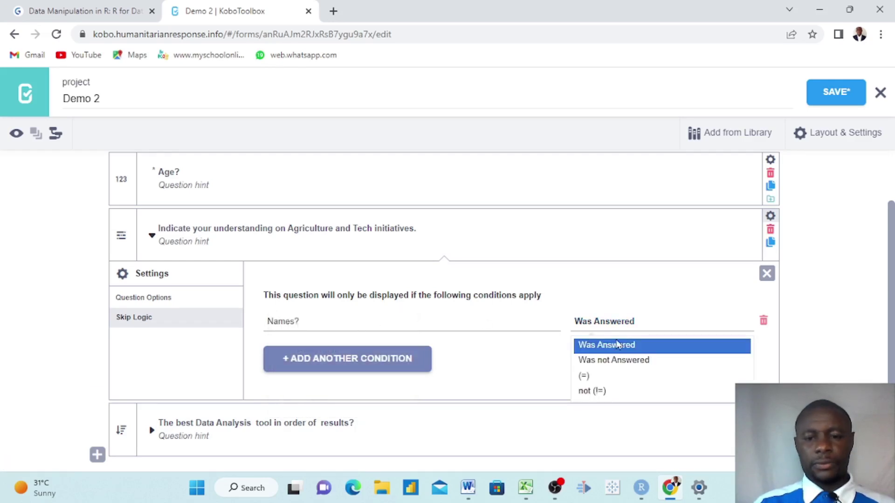
pyautogui.click(593, 379)
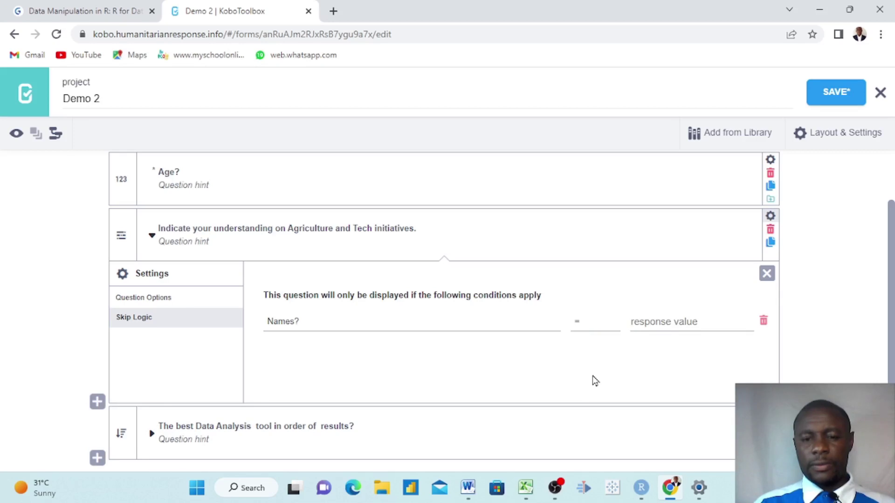
pyautogui.click(589, 326)
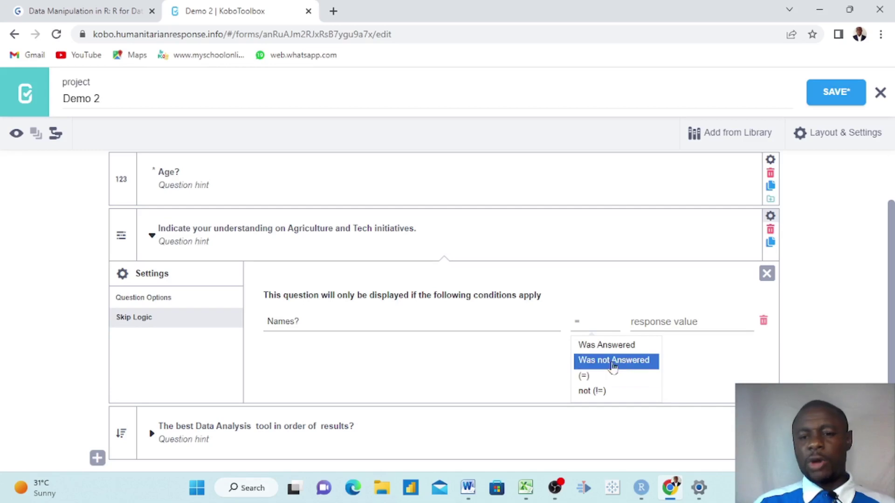
pyautogui.click(595, 382)
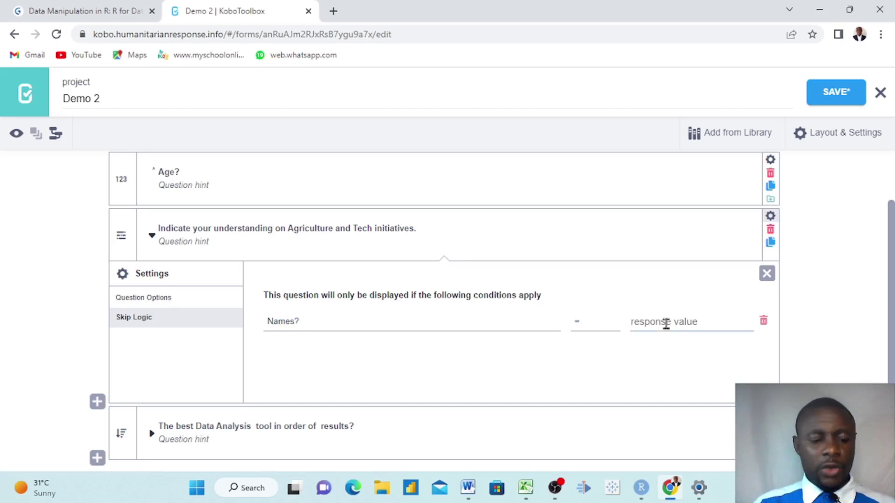
# Step: Enter the chosen respondent's first name as the response value of the Names? condition
pyautogui.write('Jo')
pyautogui.press('BackSpace')
pyautogui.press('BackSpace')
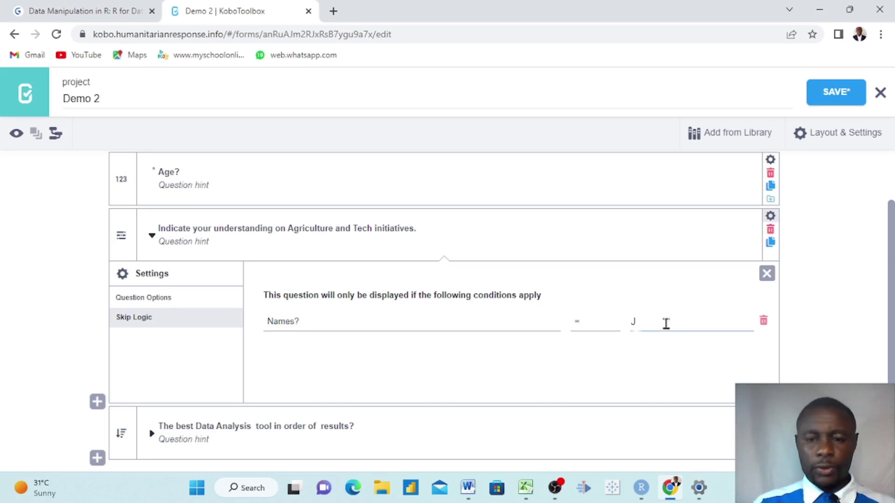
pyautogui.write('Hilary')
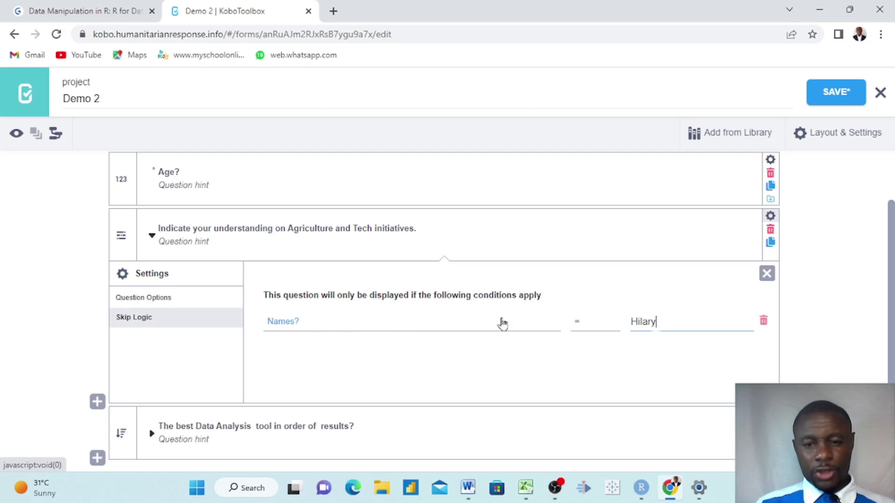
# Step: Close the rating question's settings and preview the form from its first questions
pyautogui.click(768, 274)
pyautogui.click(768, 274)
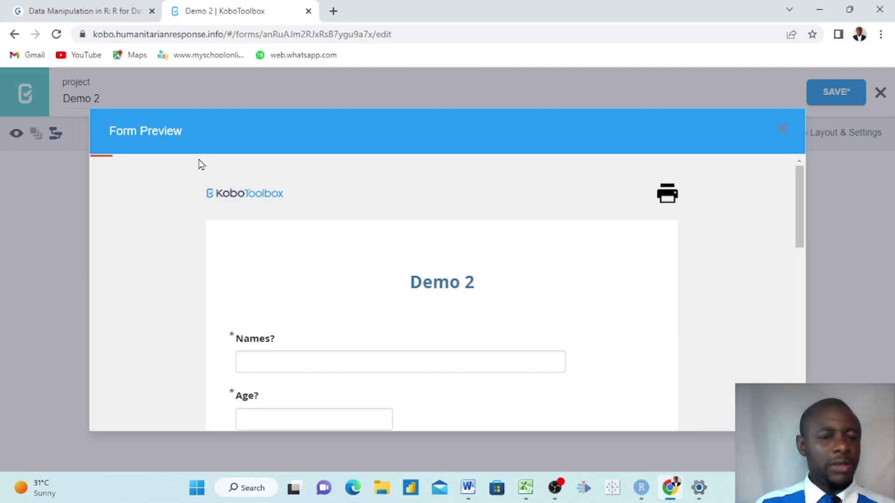
pyautogui.scroll(-5, 380, 336)
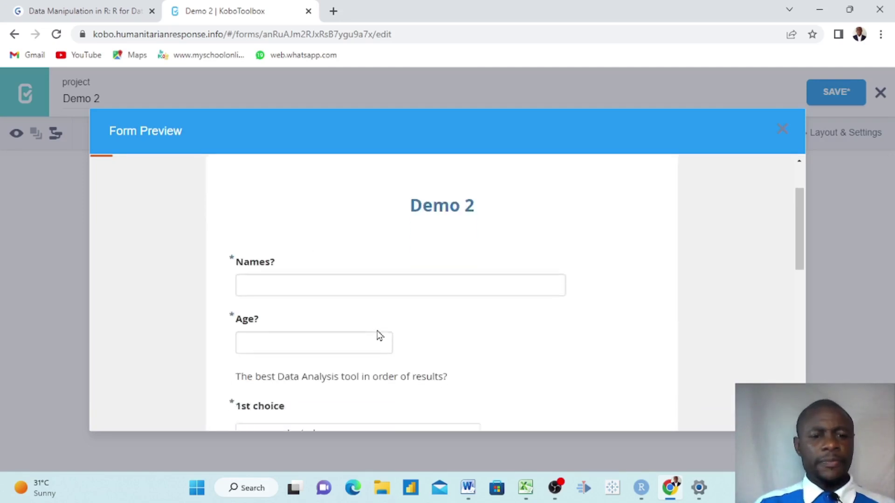
pyautogui.scroll(3, 380, 336)
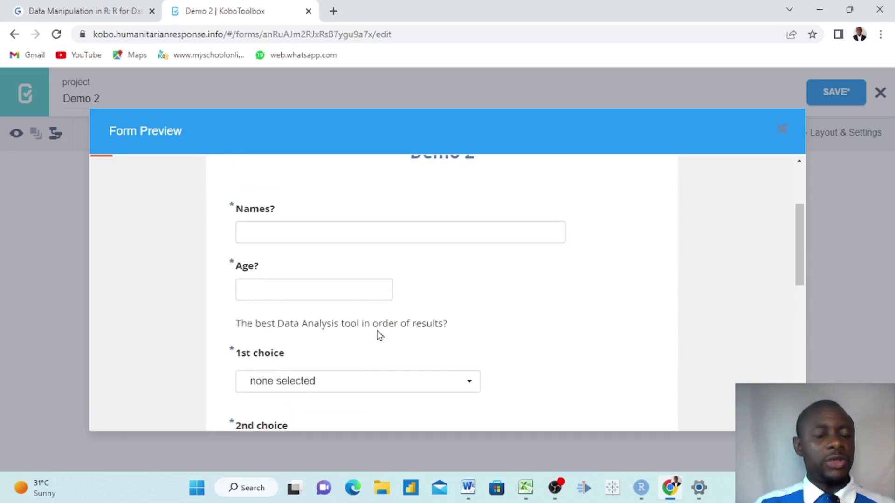
pyautogui.click(295, 227)
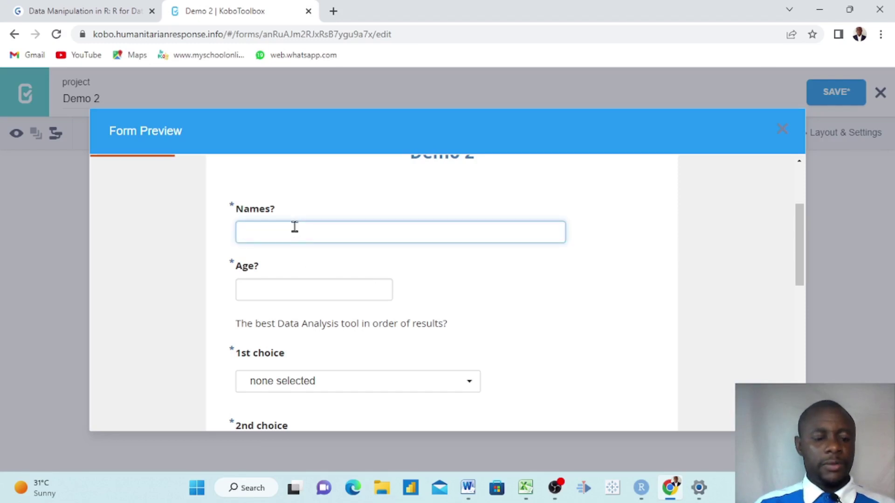
pyautogui.write('Hela')
pyautogui.press('BackSpace')
pyautogui.press('BackSpace')
pyautogui.press('BackSpace')
pyautogui.press('BackSpace')
# Step: Examine the previewed form with Names? left empty to check which questions are displayed
pyautogui.scroll(-3, 294, 227)
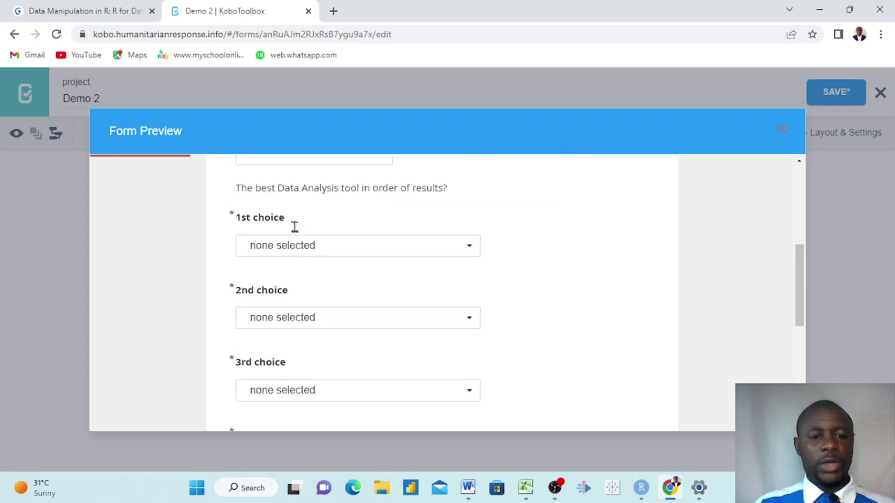
pyautogui.scroll(1, 318, 287)
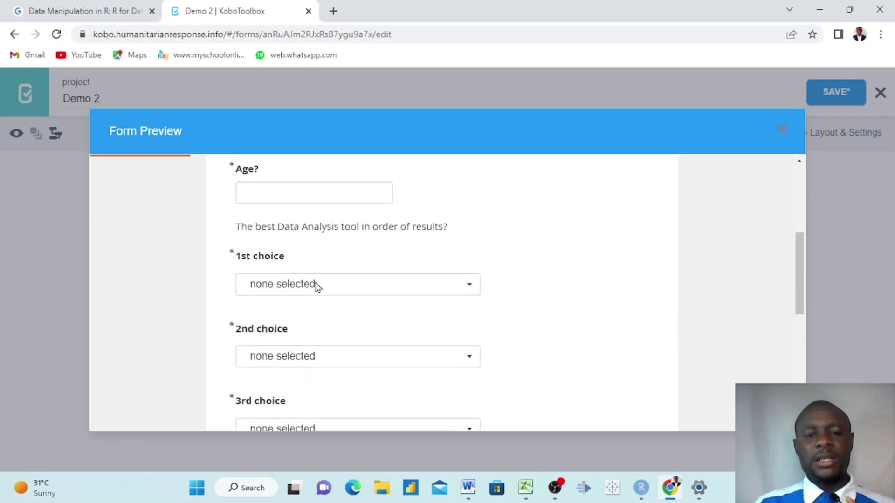
pyautogui.scroll(-6, 318, 287)
pyautogui.scroll(-1, 318, 287)
pyautogui.scroll(8, 318, 288)
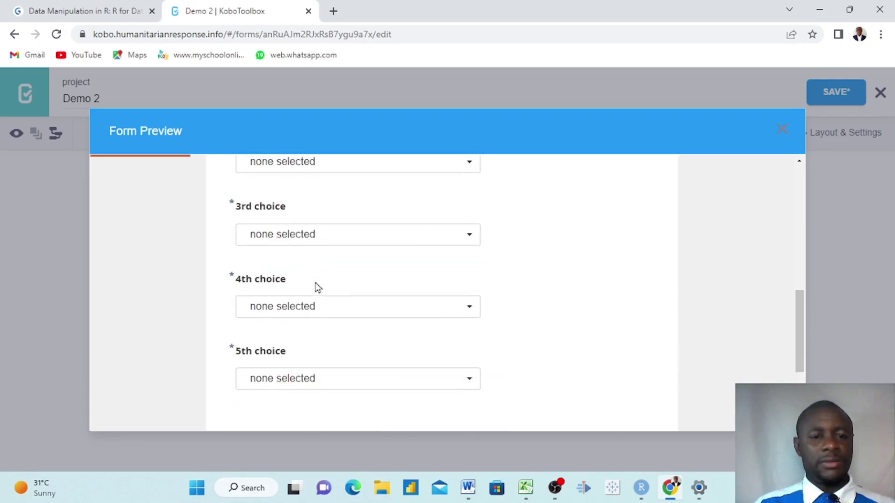
pyautogui.scroll(1, 318, 288)
pyautogui.scroll(-3, 318, 288)
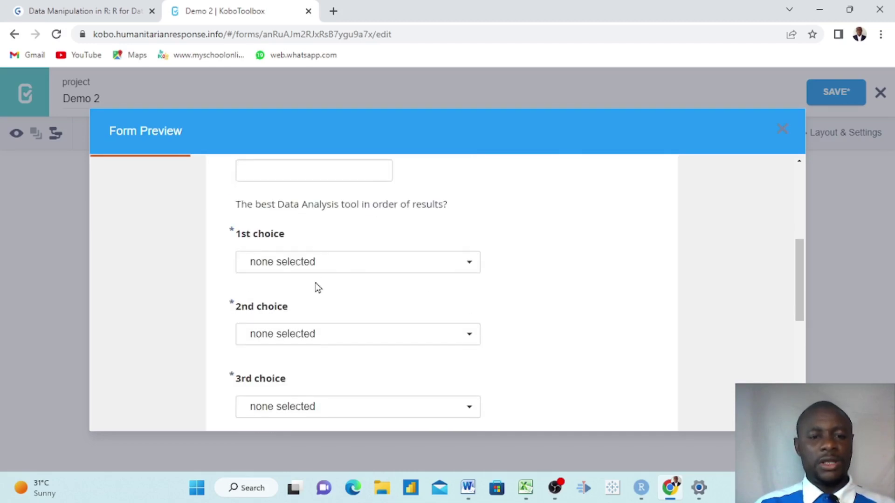
pyautogui.scroll(-6, 318, 287)
pyautogui.scroll(4, 318, 288)
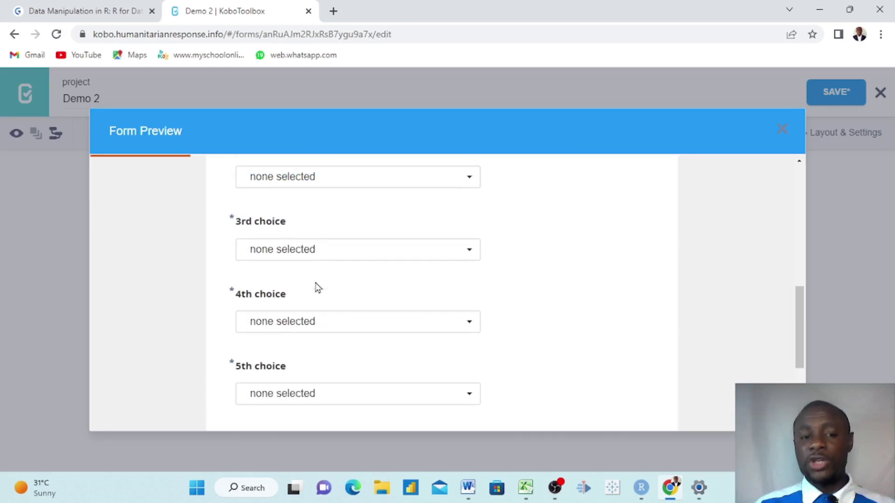
# Step: Enter the first name used in the skip logic condition under Names? in the preview and check for the rating question
pyautogui.scroll(6, 317, 286)
pyautogui.scroll(-2, 293, 369)
pyautogui.click(285, 271)
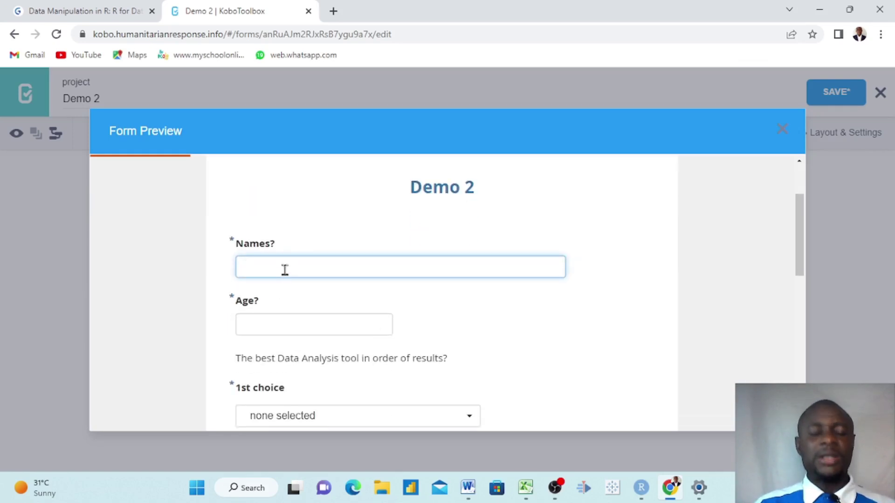
pyautogui.write('Hilary')
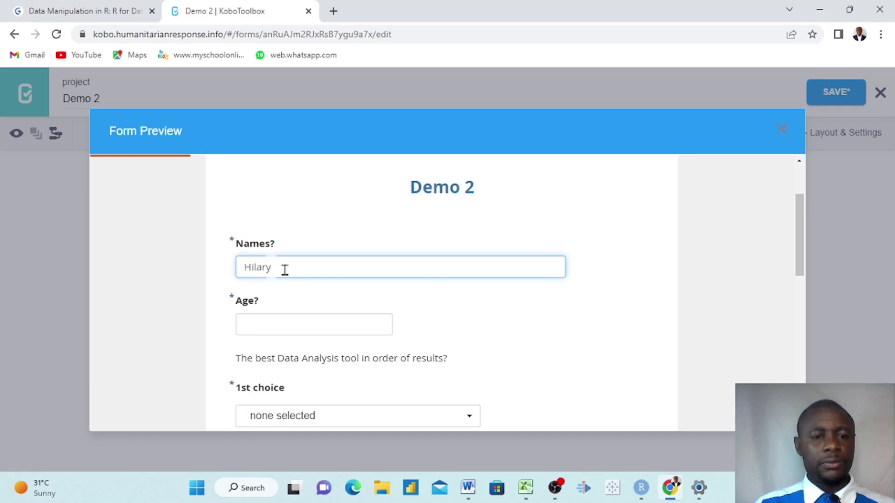
pyautogui.scroll(-3, 285, 271)
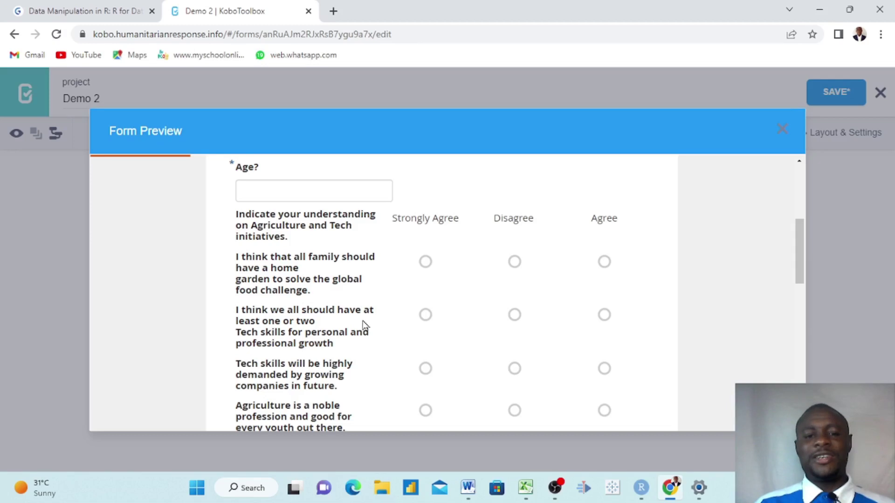
# Step: Replace the Names? answer in the preview with a different first name and check for the rating question
pyautogui.scroll(4, 364, 321)
pyautogui.click(275, 313)
pyautogui.press('BackSpace')
pyautogui.press('BackSpace')
pyautogui.press('BackSpace')
pyautogui.press('BackSpace')
pyautogui.press('BackSpace')
pyautogui.press('BackSpace')
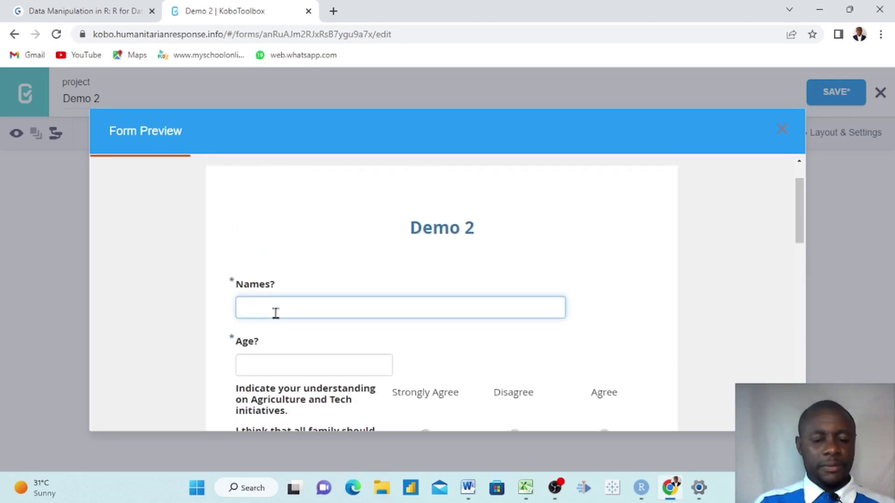
pyautogui.write('Jo')
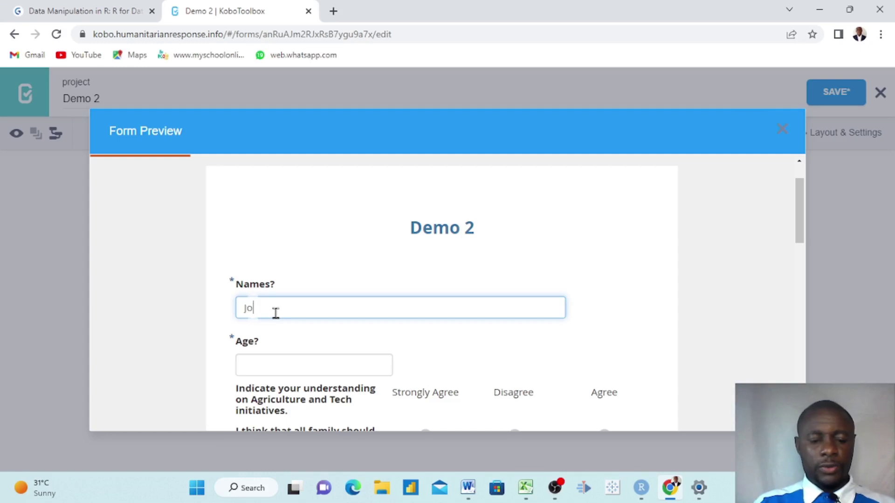
pyautogui.write('hn')
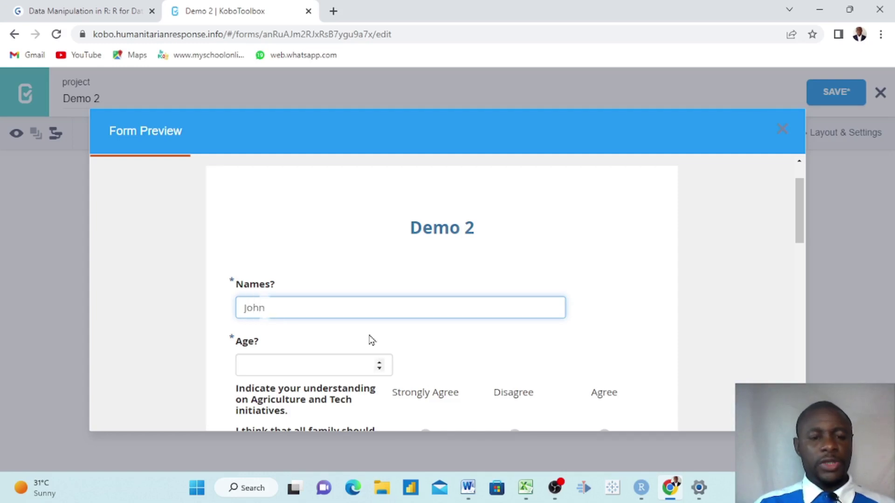
pyautogui.scroll(-3, 371, 340)
pyautogui.press('Tab')
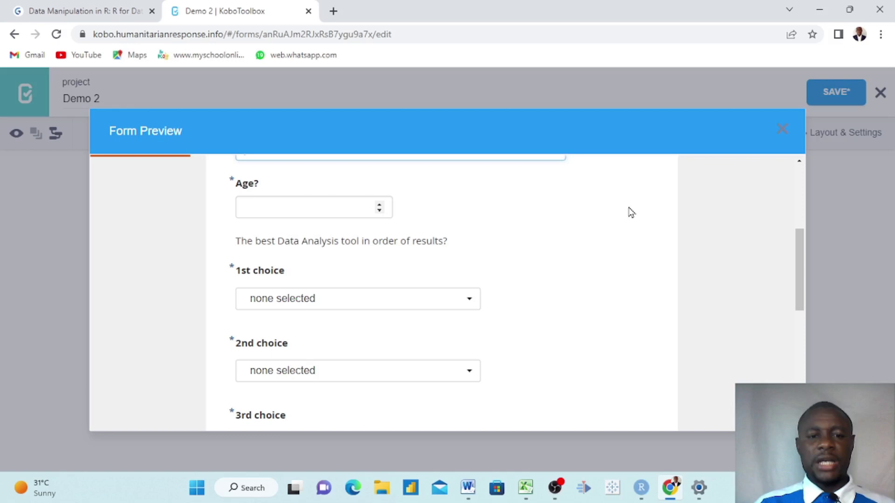
# Step: Examine the previewed form from Names? through the ranking choices to check which questions the non-matching name displays
pyautogui.scroll(4, 503, 259)
pyautogui.scroll(-2, 503, 258)
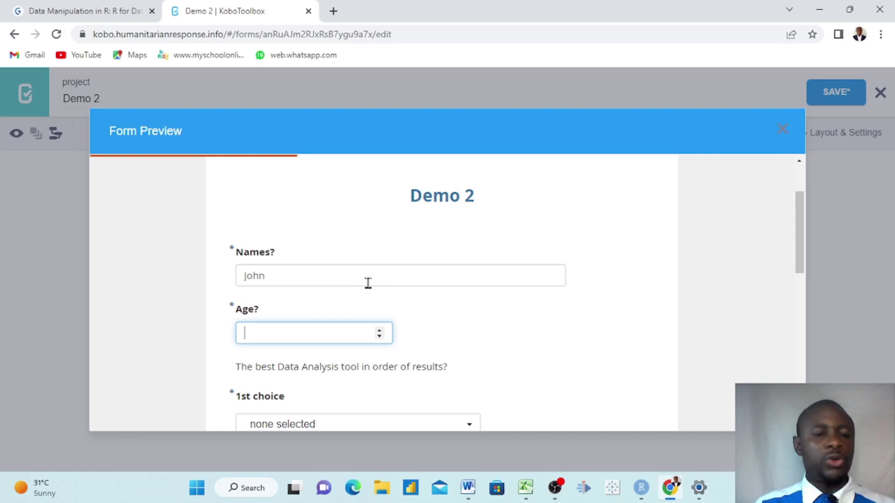
pyautogui.scroll(-2, 368, 283)
pyautogui.scroll(1, 368, 283)
pyautogui.scroll(-8, 368, 283)
pyautogui.scroll(3, 368, 283)
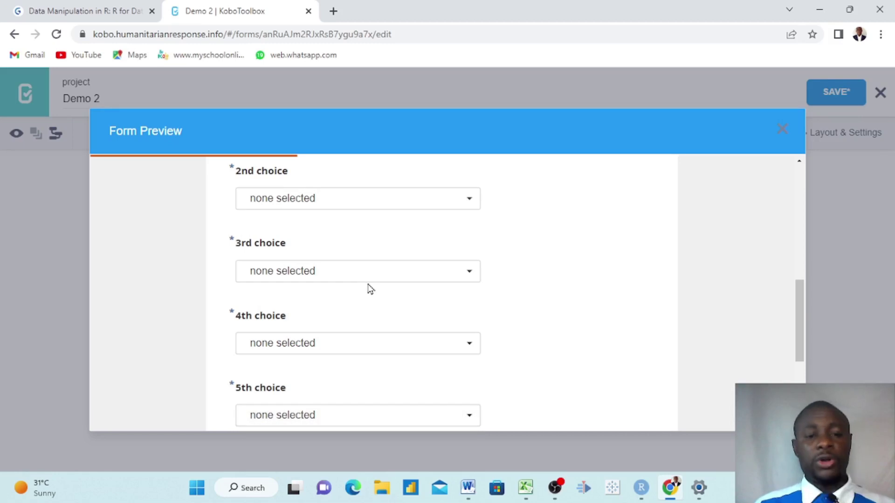
pyautogui.scroll(3, 368, 284)
pyautogui.scroll(-2, 368, 284)
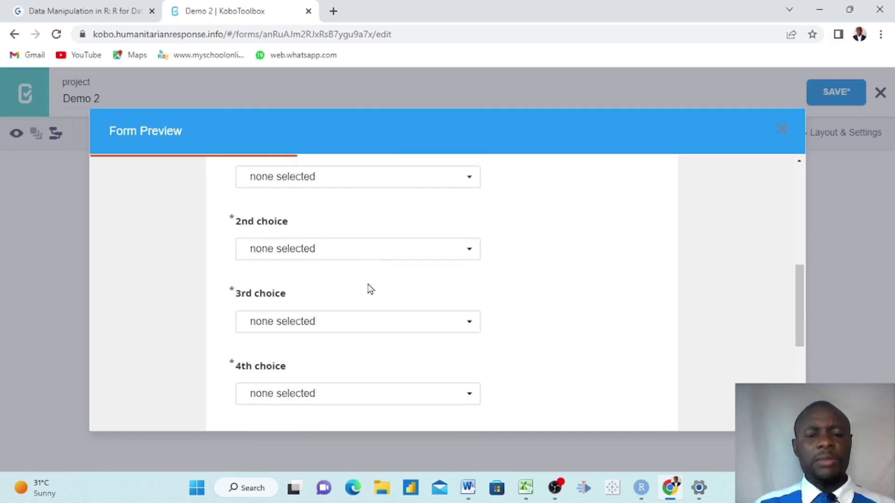
pyautogui.scroll(1, 367, 284)
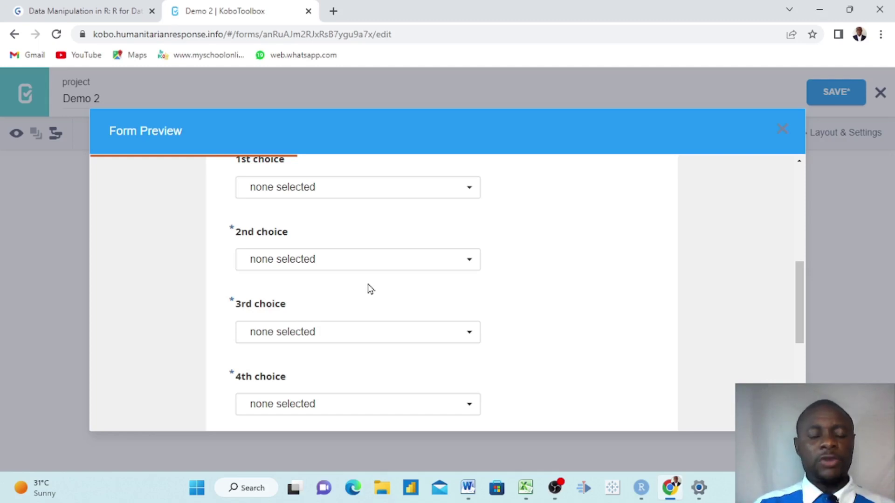
pyautogui.scroll(4, 368, 289)
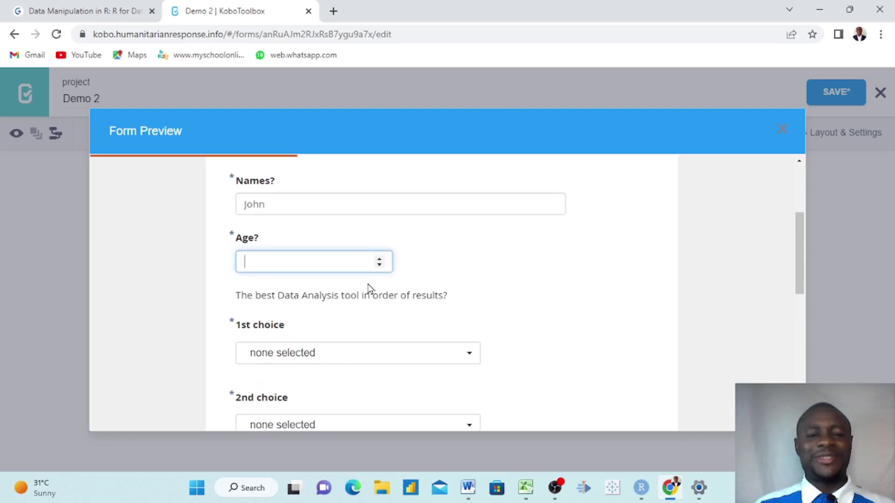